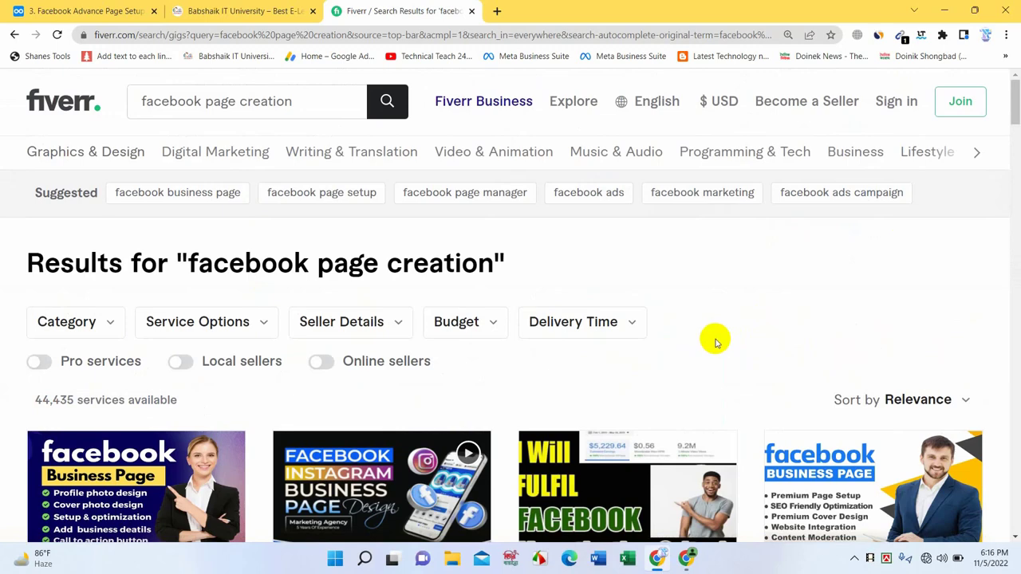
# Switch to the Facebook window, go to the Pages section and start creating a new Page.
pyautogui.click(689, 558)
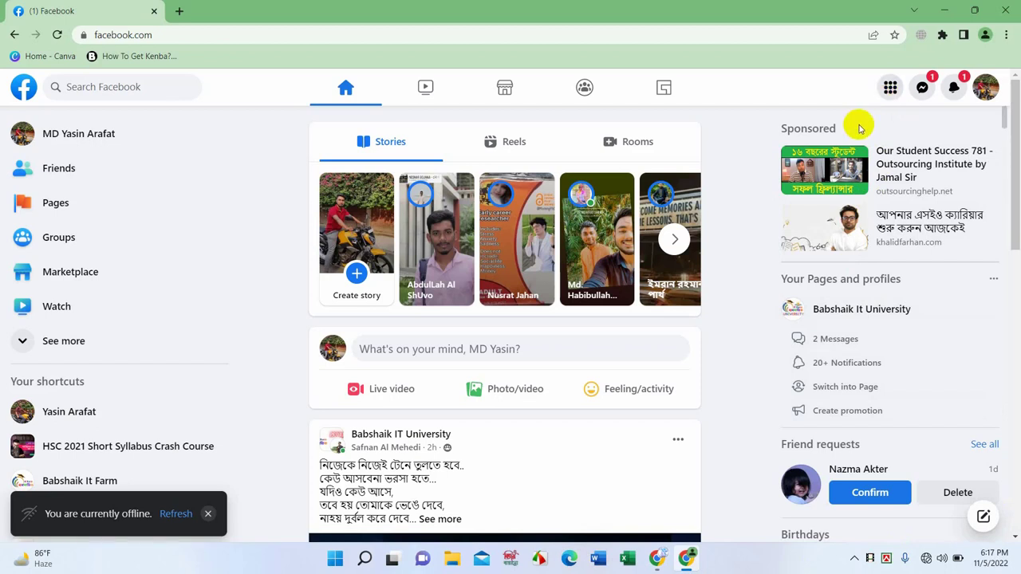
pyautogui.click(889, 88)
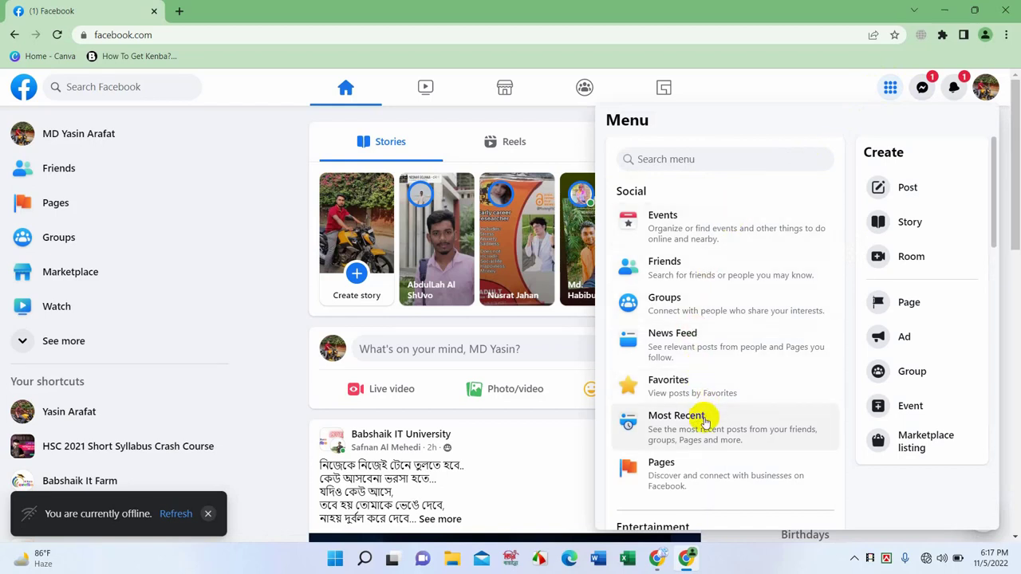
pyautogui.scroll(-2, 676, 428)
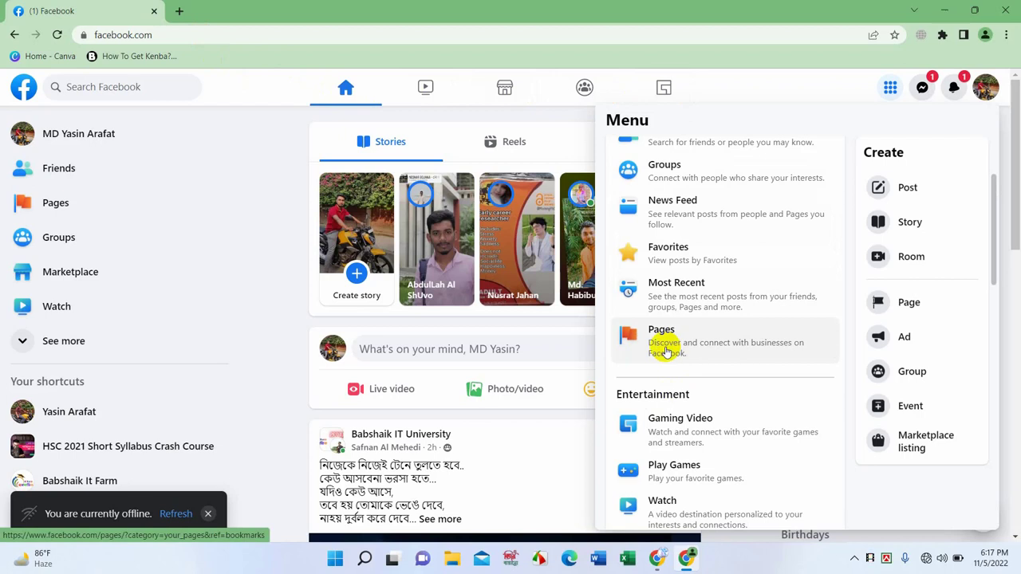
pyautogui.click(692, 338)
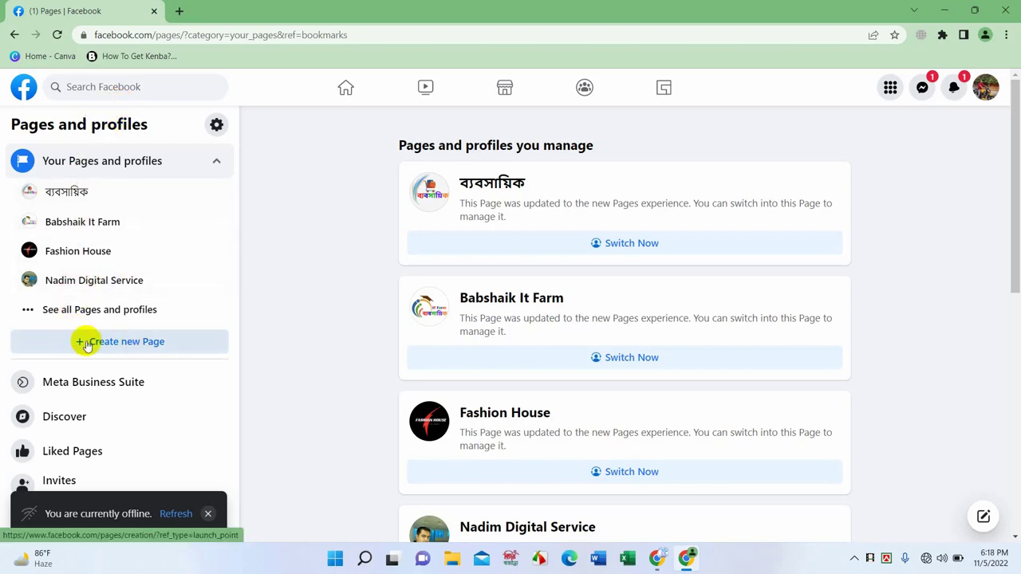
pyautogui.scroll(-3, 125, 319)
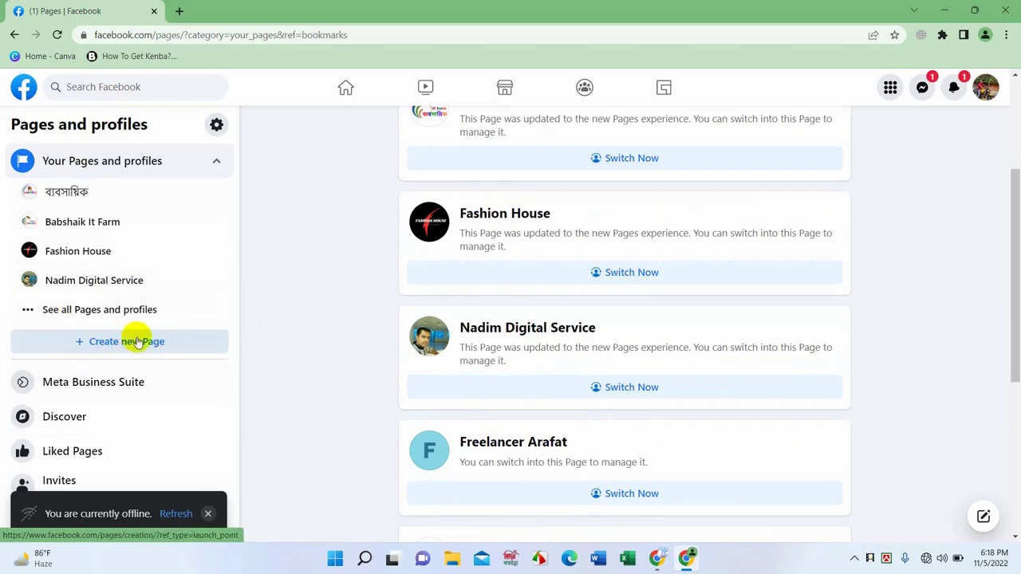
pyautogui.click(148, 343)
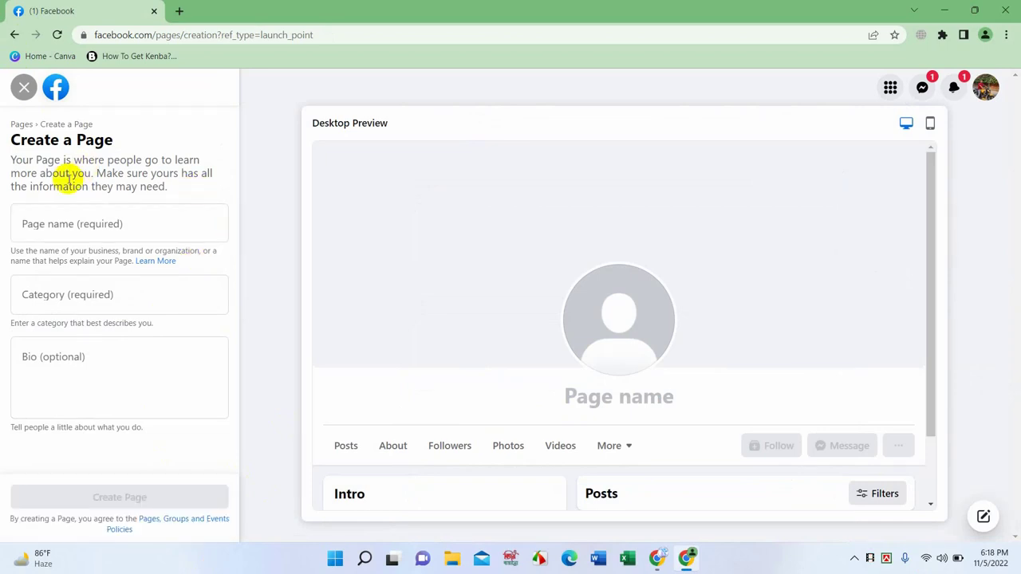
pyautogui.click(49, 228)
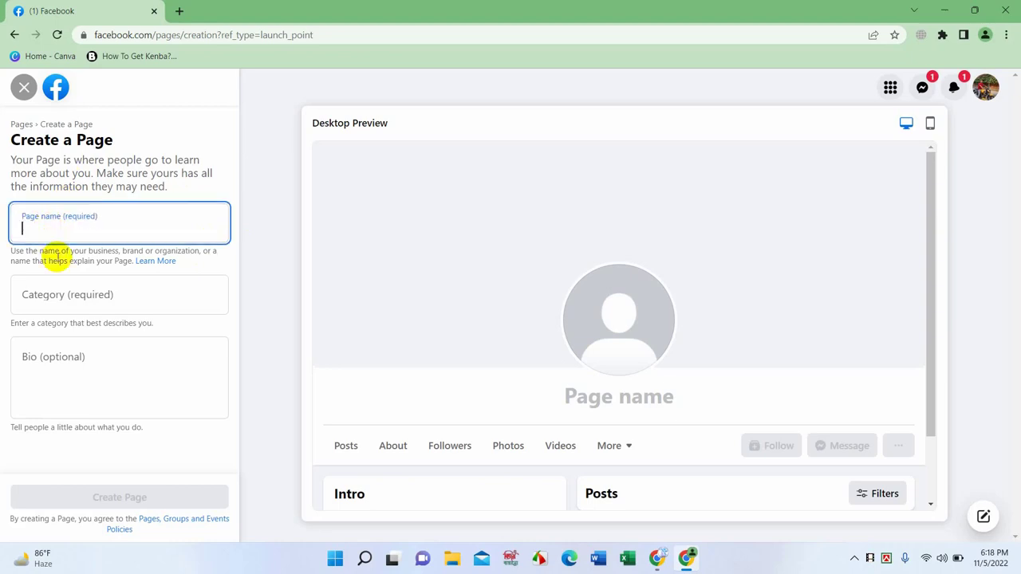
pyautogui.click(79, 294)
pyautogui.click(82, 376)
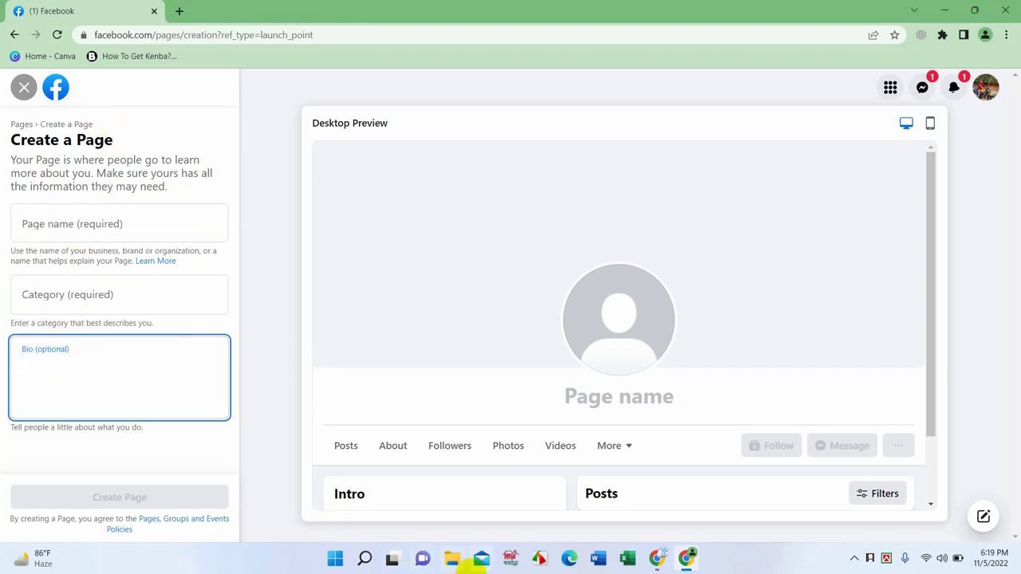
# Copy the facebook.com/pages/creation link from the "3. Facebook Advance Page Setup" note in Dynalist.
pyautogui.click(652, 560)
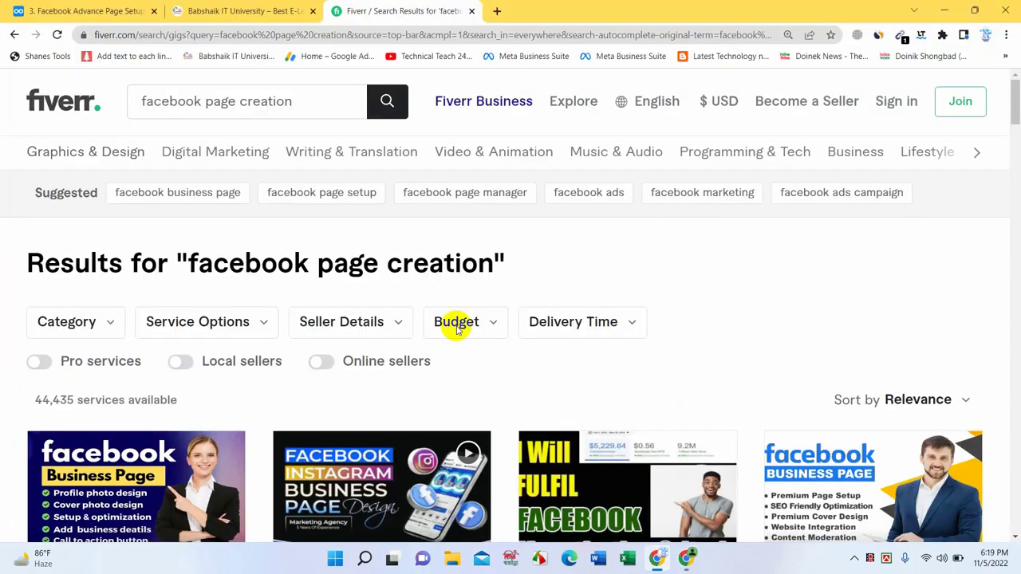
pyautogui.click(96, 12)
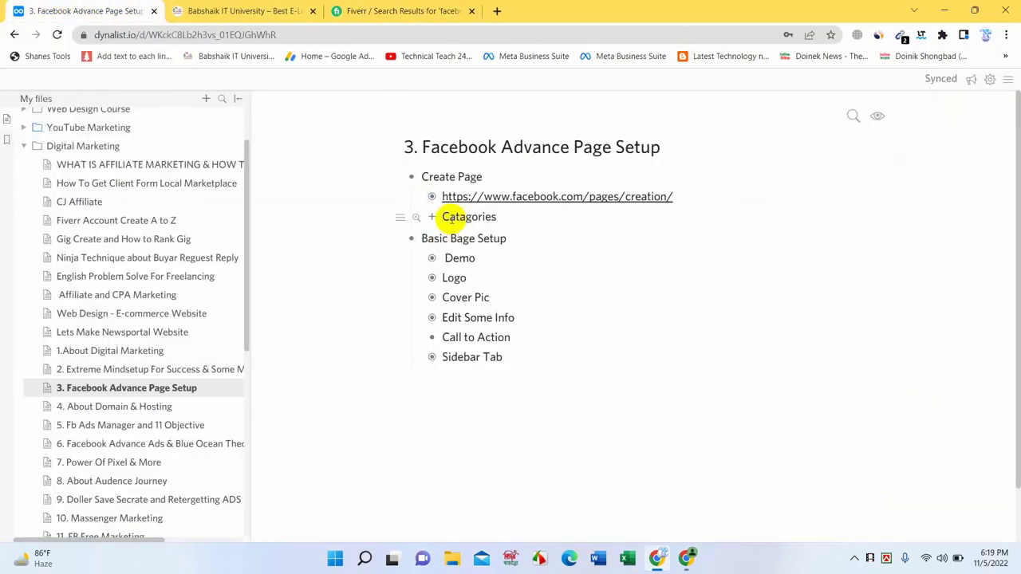
pyautogui.click(678, 196)
pyautogui.moveTo(686, 194); pyautogui.dragTo(443, 199)
pyautogui.rightClick(526, 198)
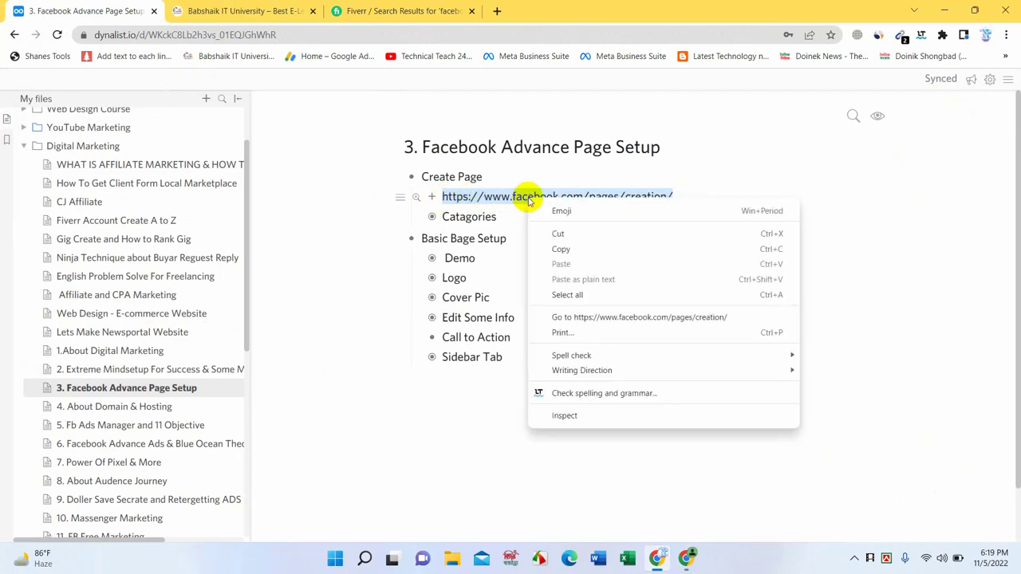
pyautogui.click(568, 248)
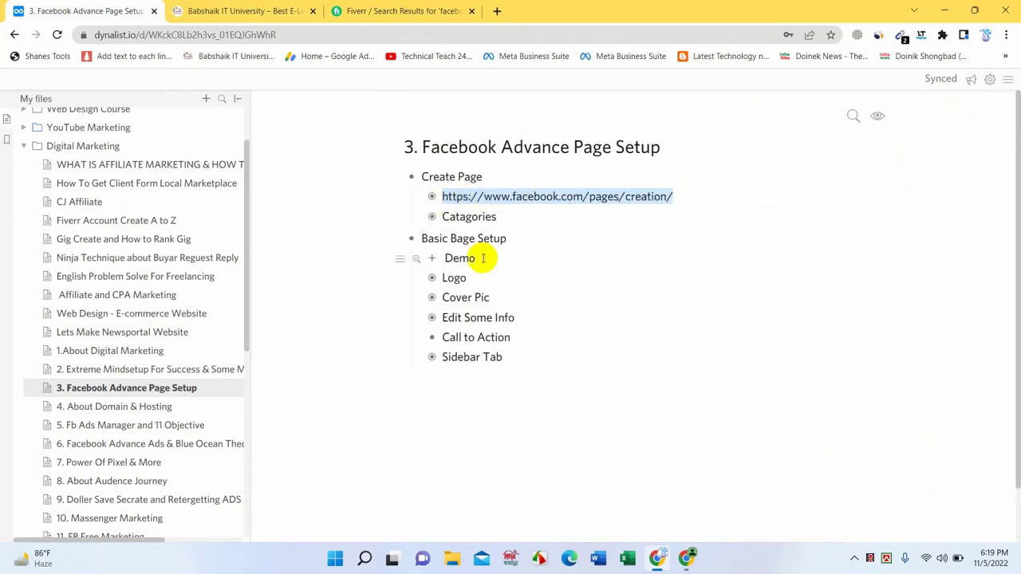
pyautogui.click(690, 556)
pyautogui.click(178, 11)
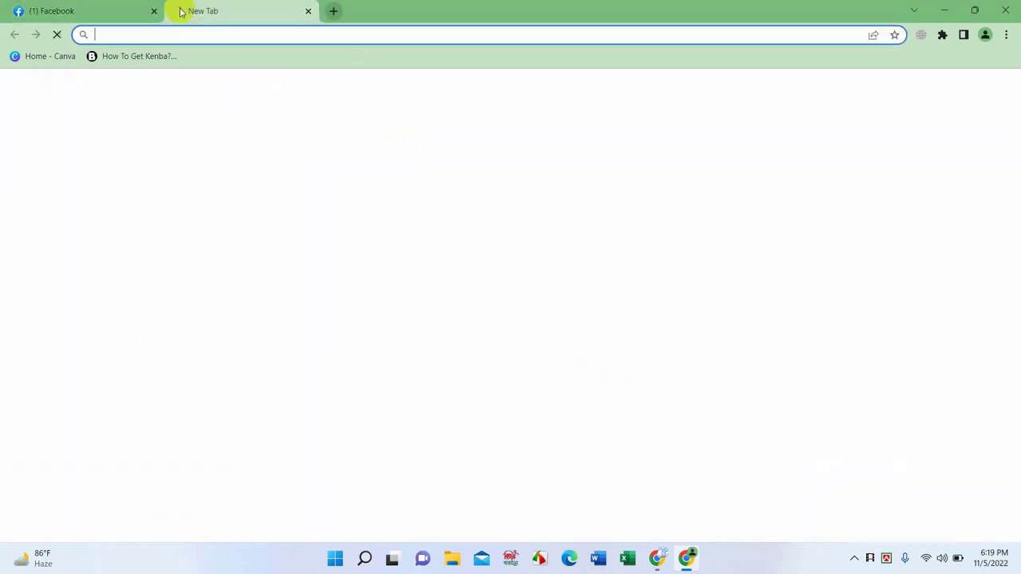
pyautogui.hotkey('ctrl', 'v')
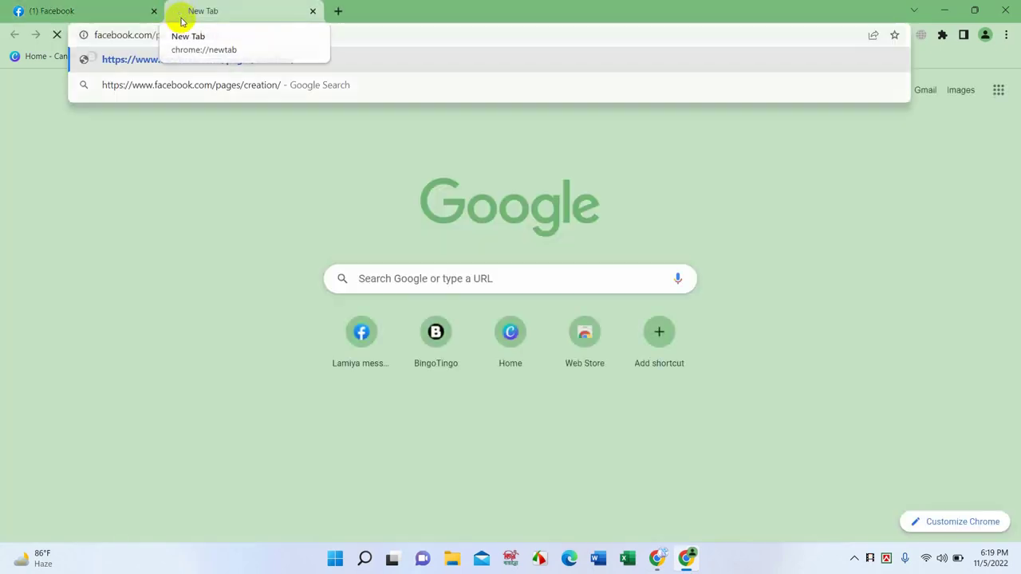
pyautogui.press('Return')
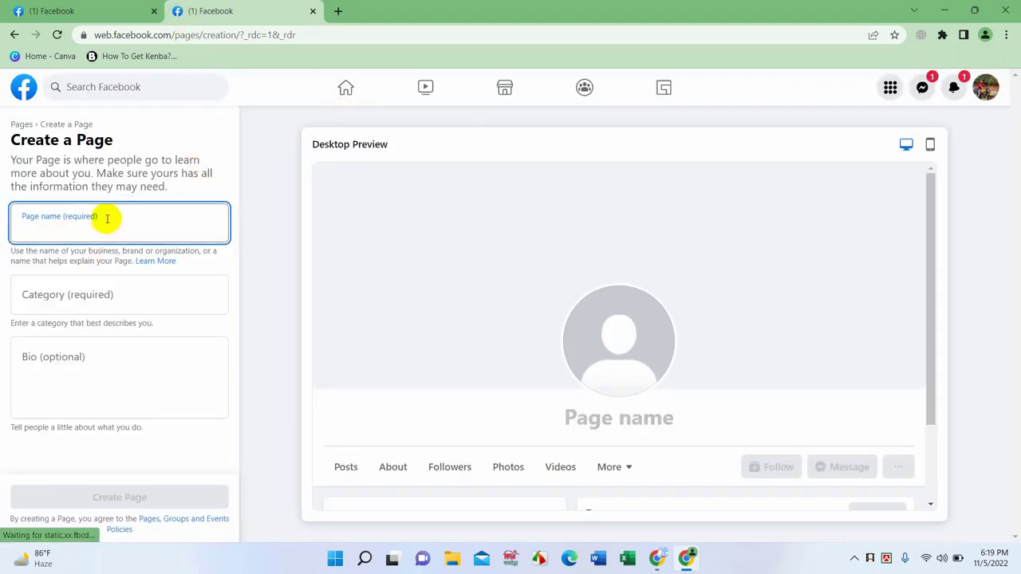
# Return to the first Create a Page form and enter Fashion House as the page name.
pyautogui.click(54, 8)
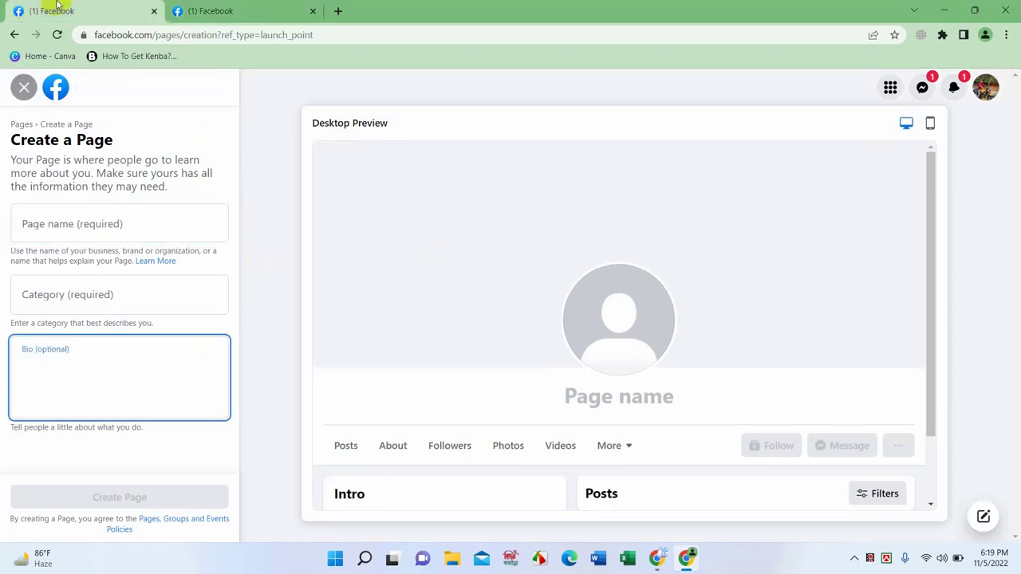
pyautogui.click(665, 566)
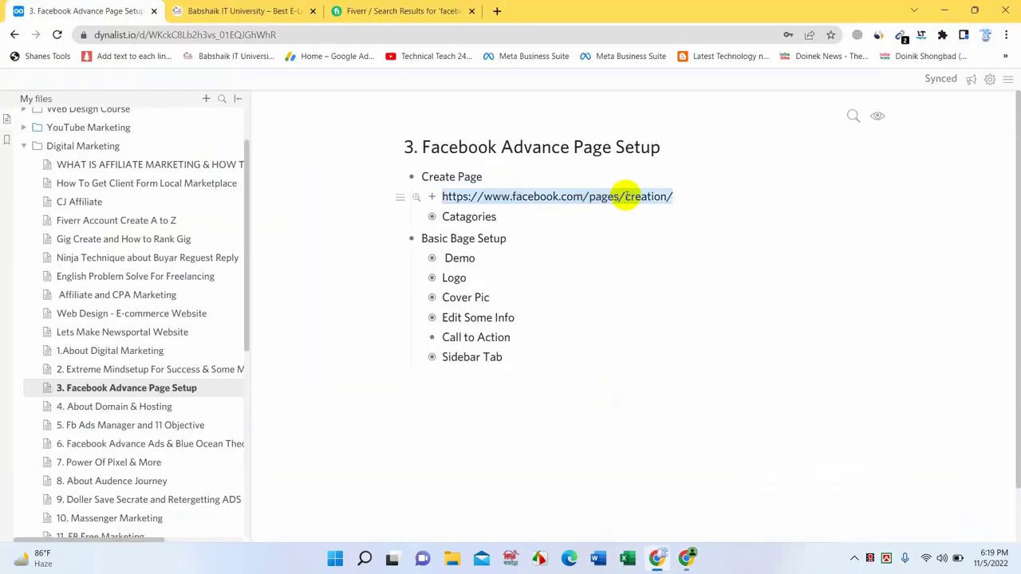
pyautogui.click(683, 561)
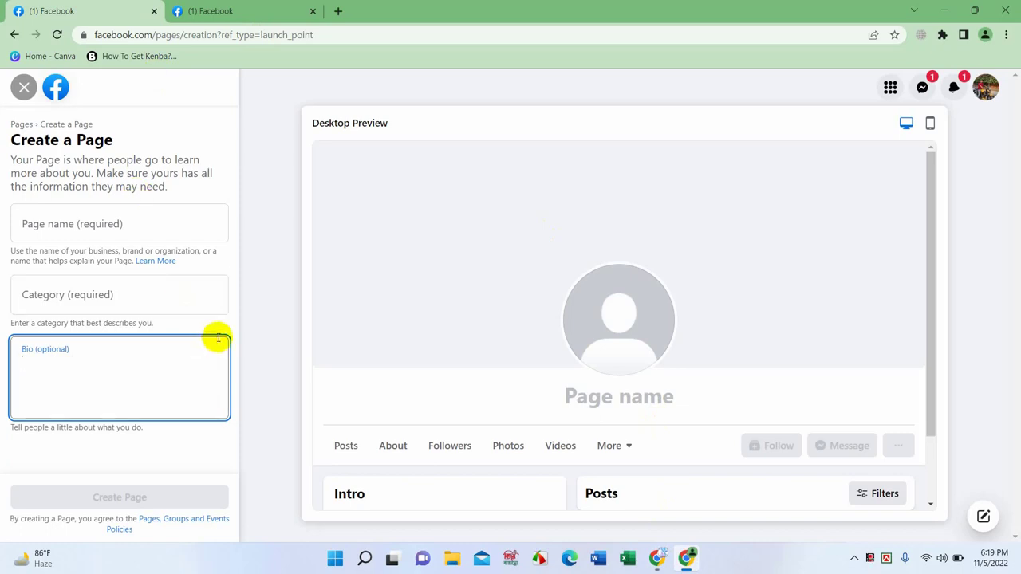
pyautogui.click(101, 219)
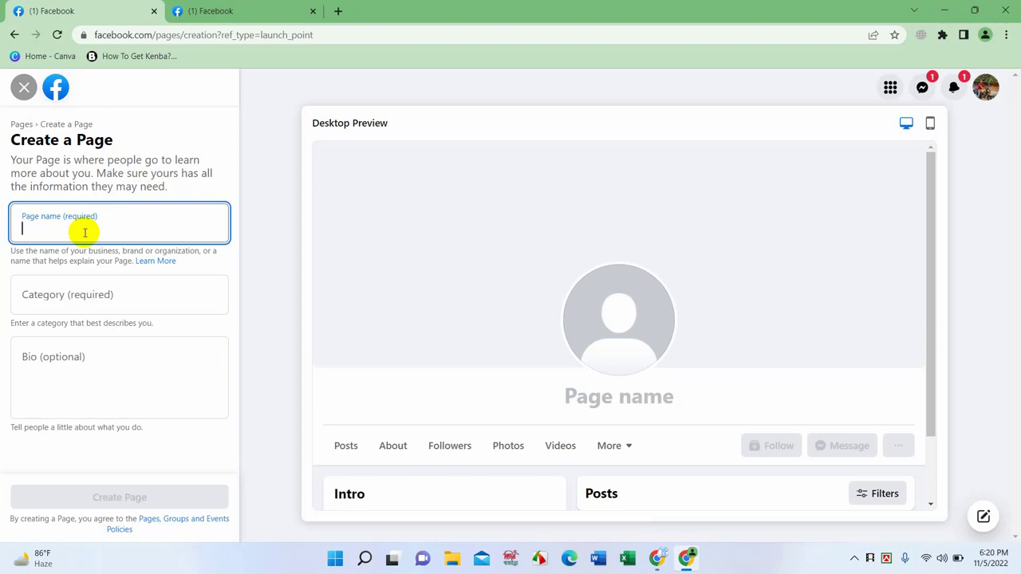
pyautogui.write('Fashion ')
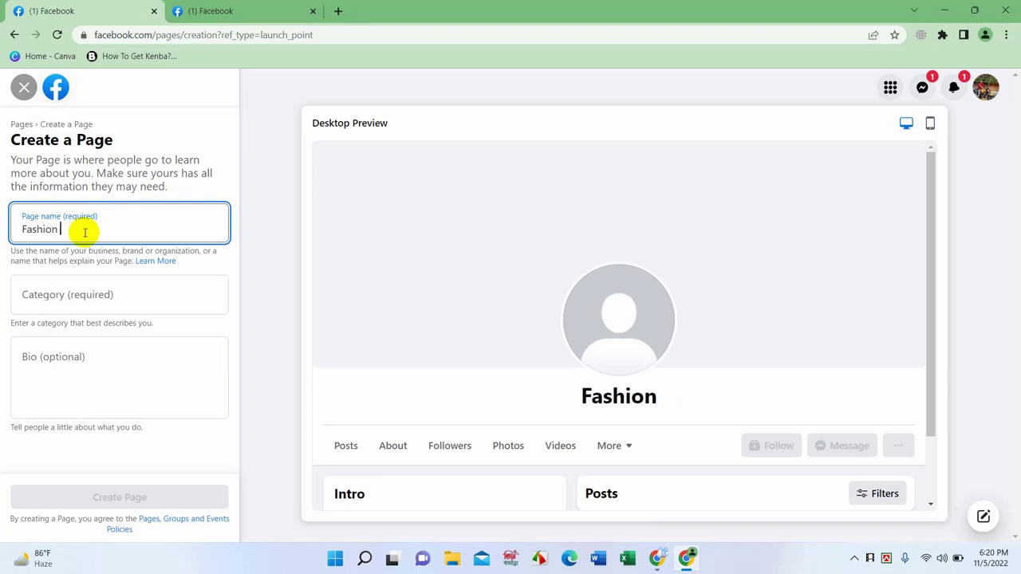
pyautogui.write('House')
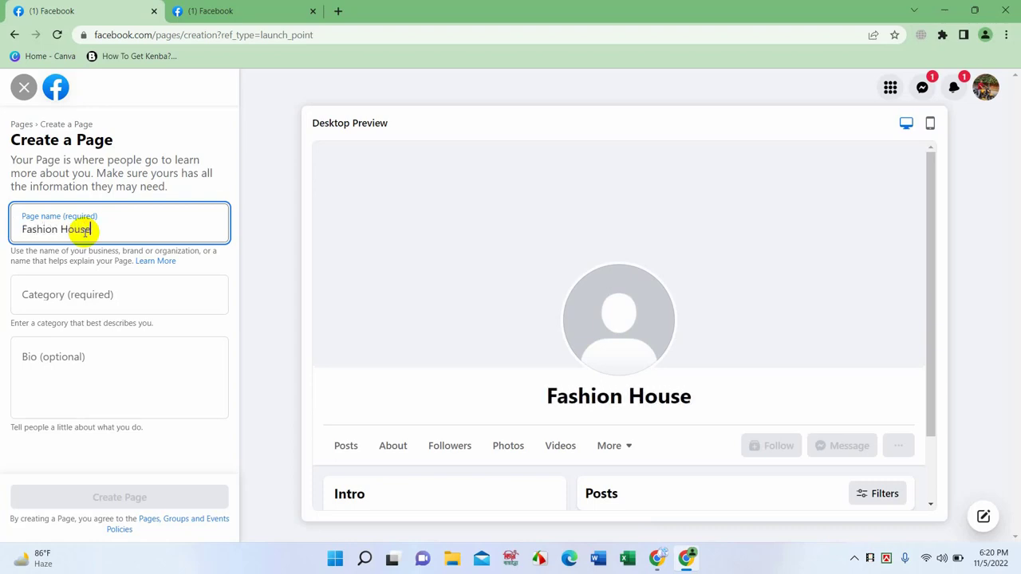
# Search the categories for "fashion" and assign Design & fashion and Fashion Designer to the page.
pyautogui.click(106, 292)
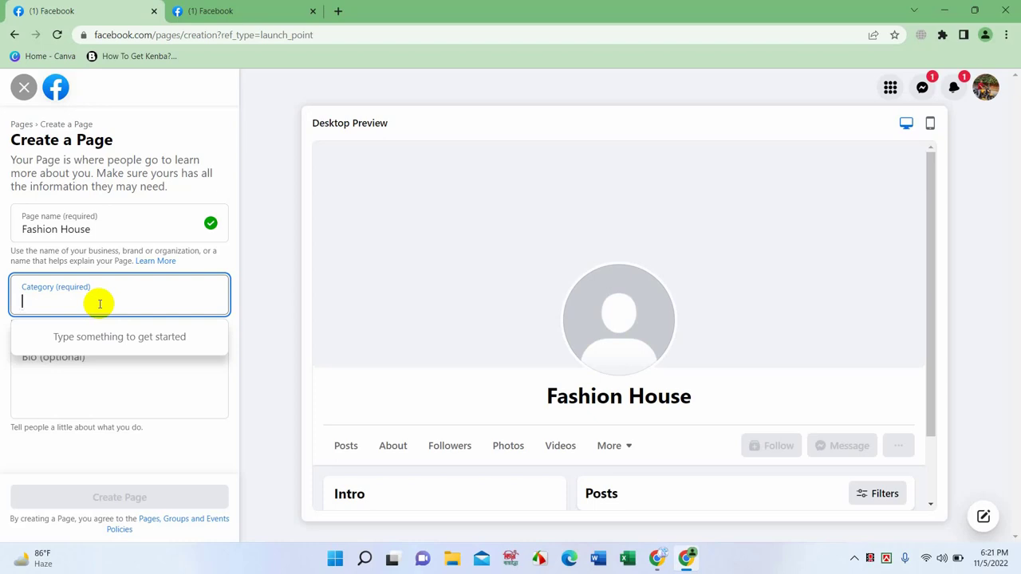
pyautogui.write('fashio')
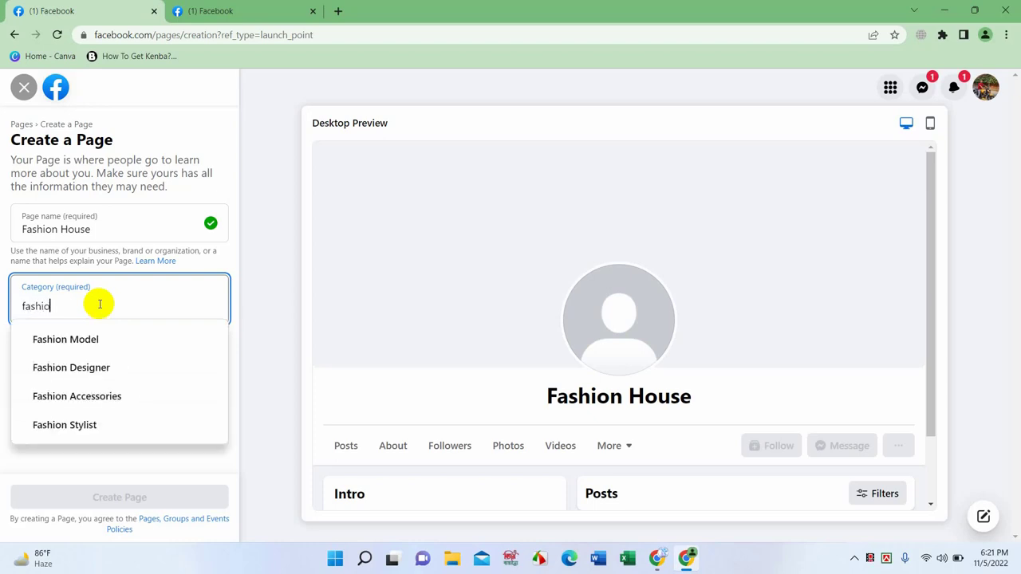
pyautogui.write('n')
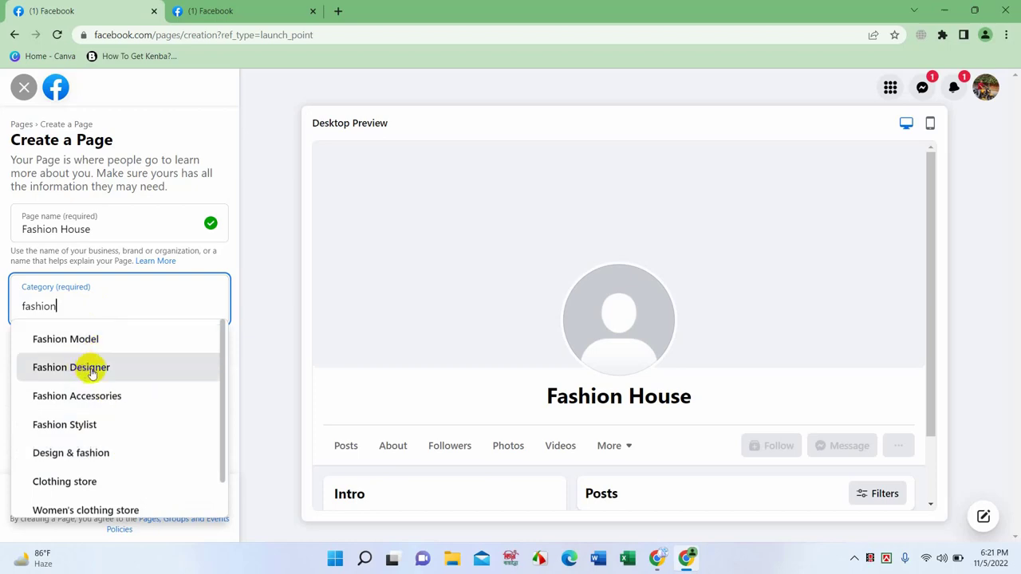
pyautogui.click(95, 452)
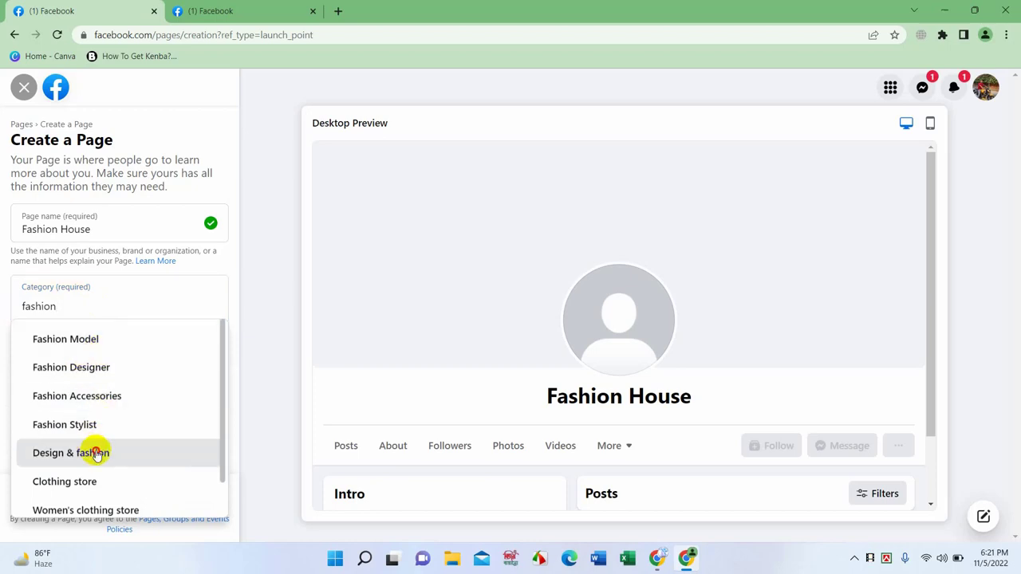
pyautogui.click(153, 301)
pyautogui.write('fashion')
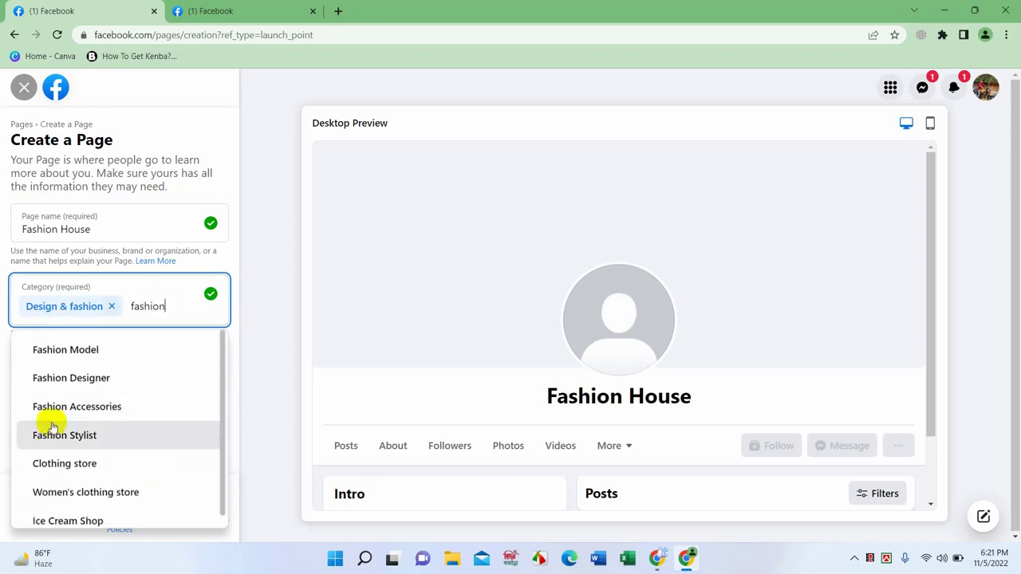
pyautogui.click(87, 384)
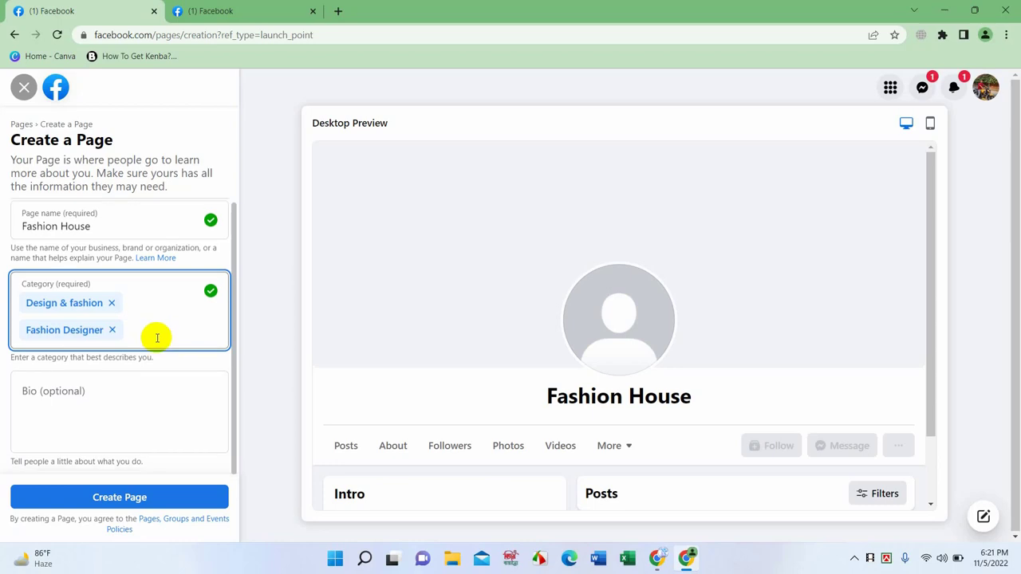
# Write "Welcome to Our Page" as the page's bio.
pyautogui.click(104, 405)
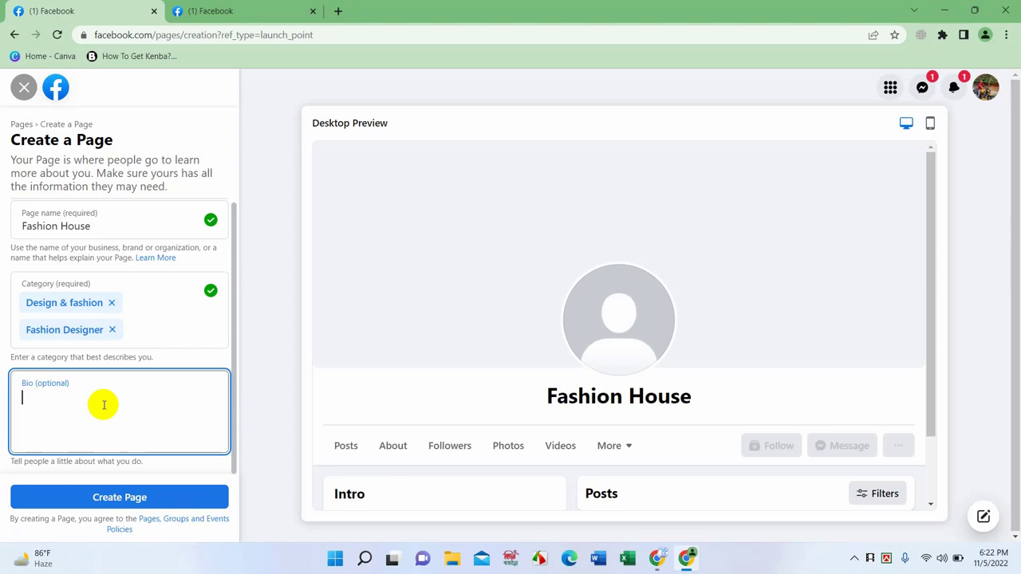
pyautogui.write('Welcome ')
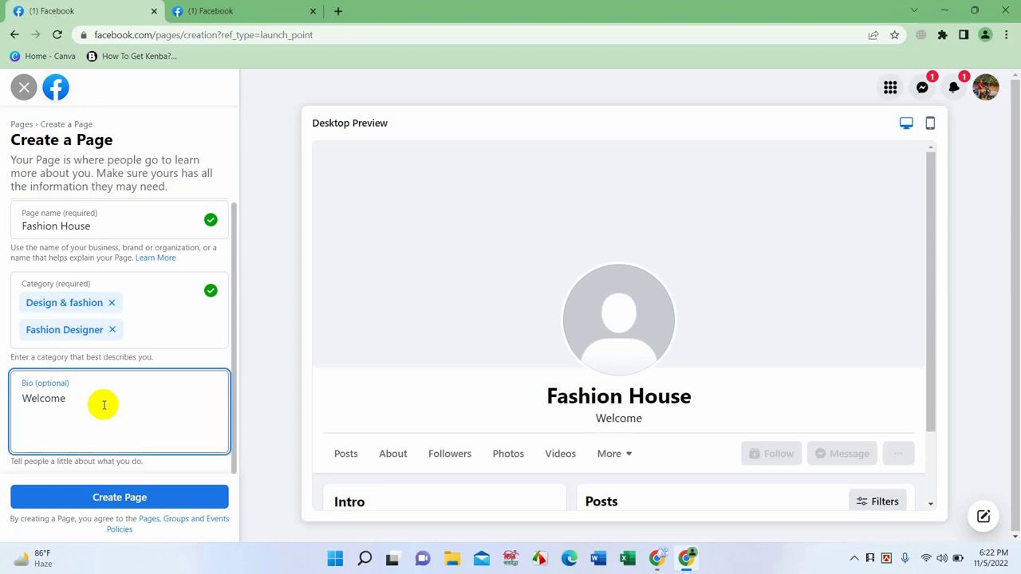
pyautogui.write('to Our Page')
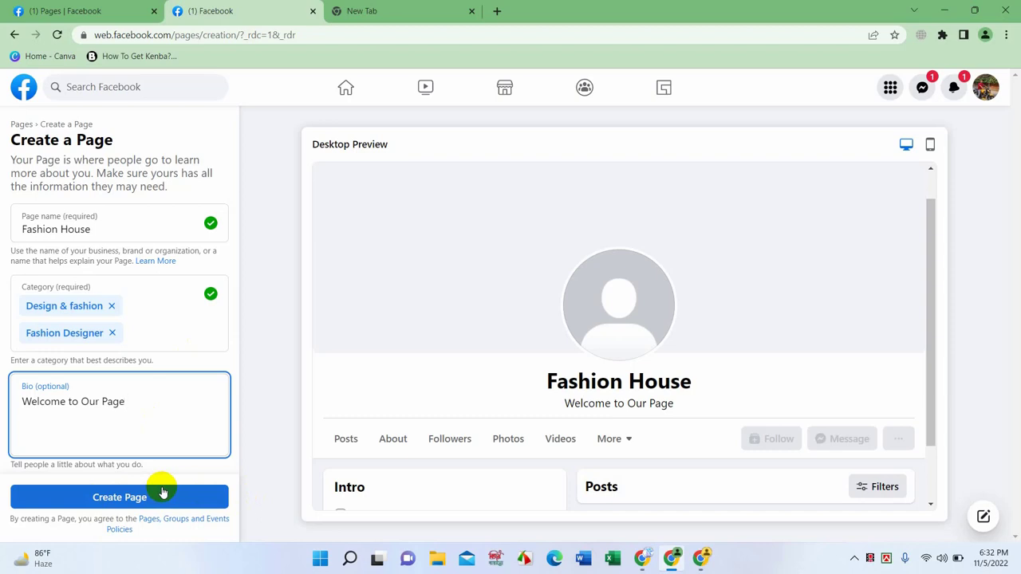
# Try to create the page under the name Fashion House.
pyautogui.moveTo(102, 236); pyautogui.dragTo(20, 230)
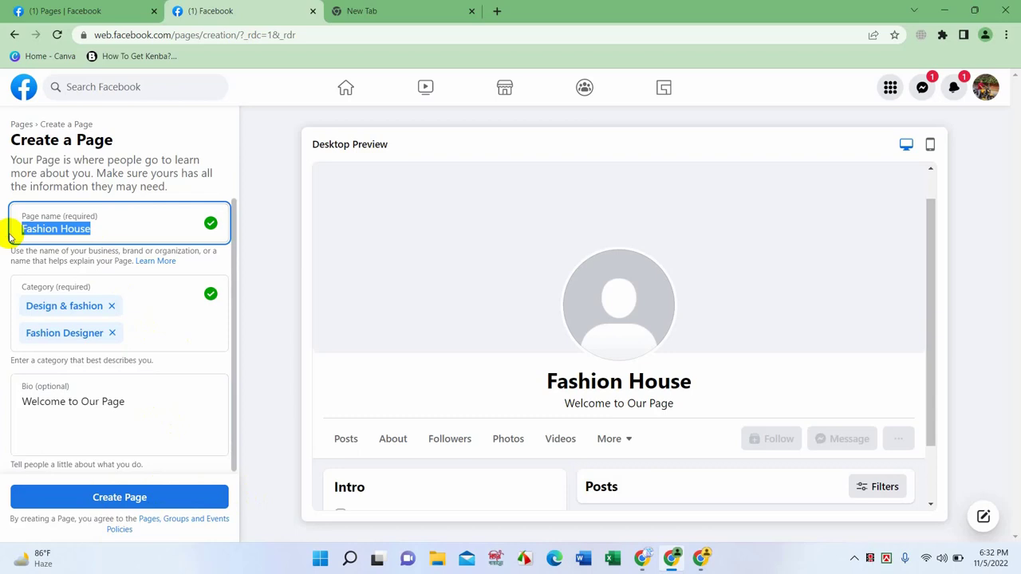
pyautogui.click(111, 230)
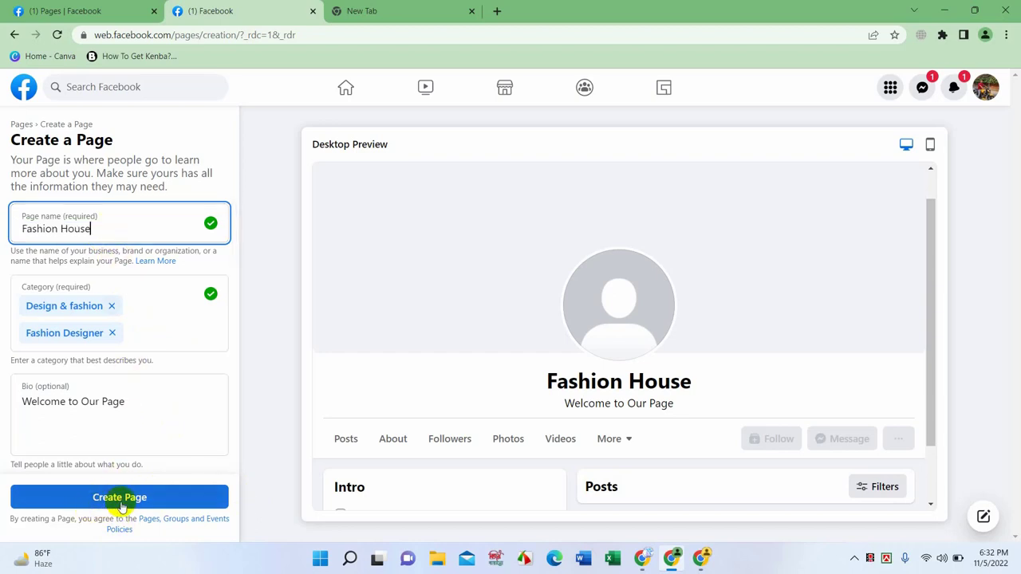
pyautogui.click(153, 494)
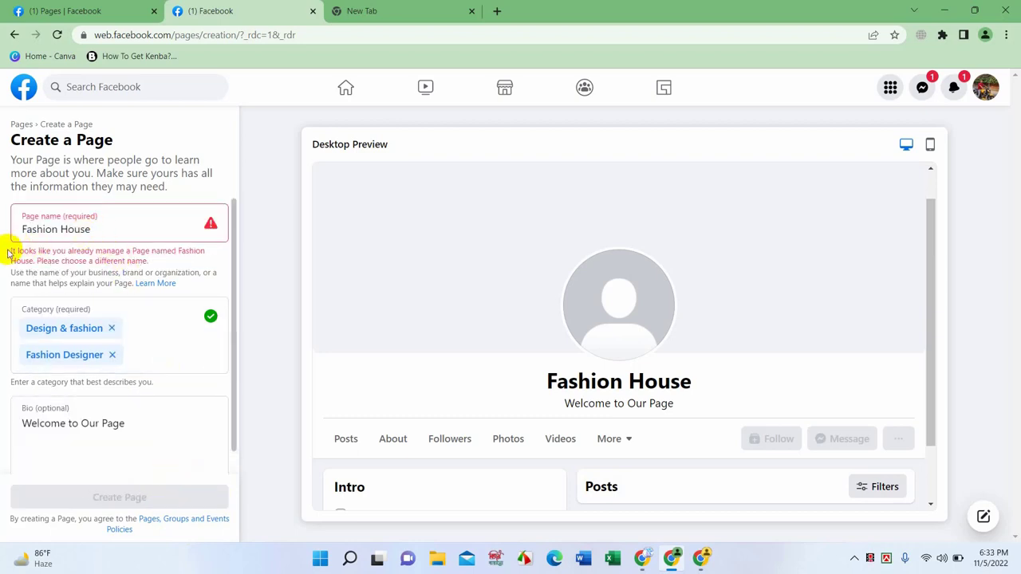
# Change the page name to Fashion House 2.
pyautogui.moveTo(9, 252)
pyautogui.mouseDown()
pyautogui.moveTo(153, 258)
pyautogui.moveTo(8, 251)
pyautogui.mouseUp()
pyautogui.click(140, 263)
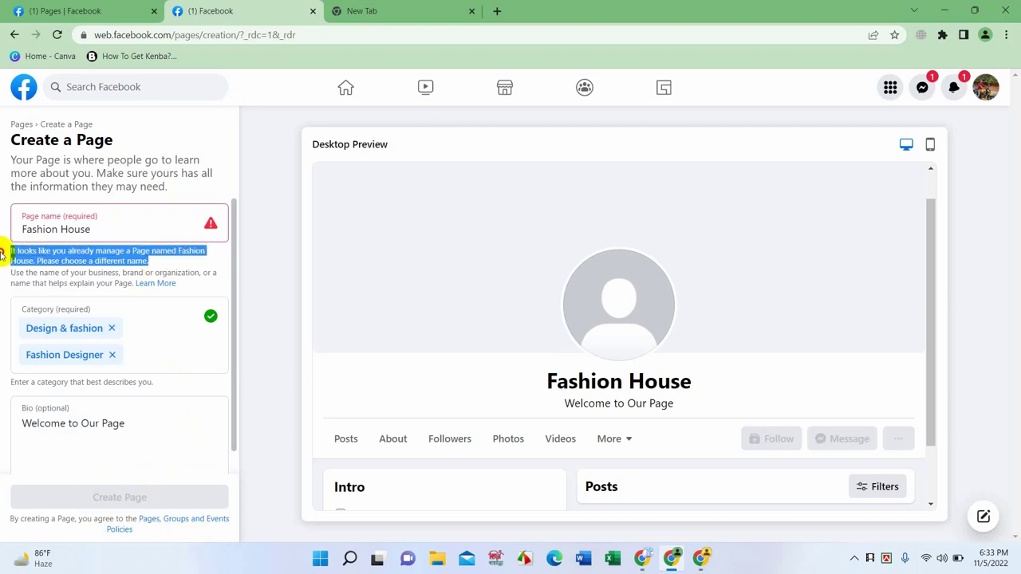
pyautogui.click(106, 229)
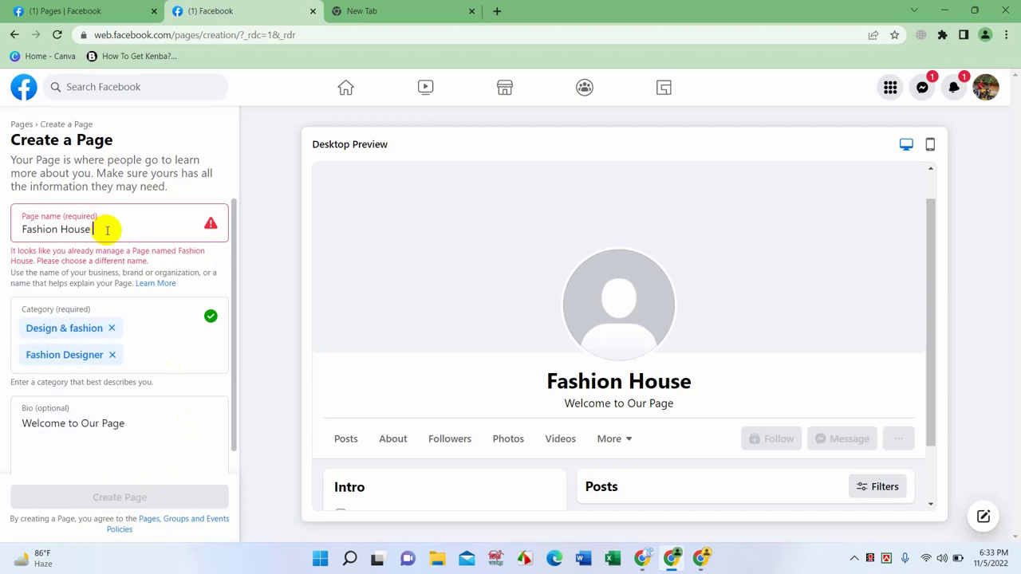
pyautogui.write('2')
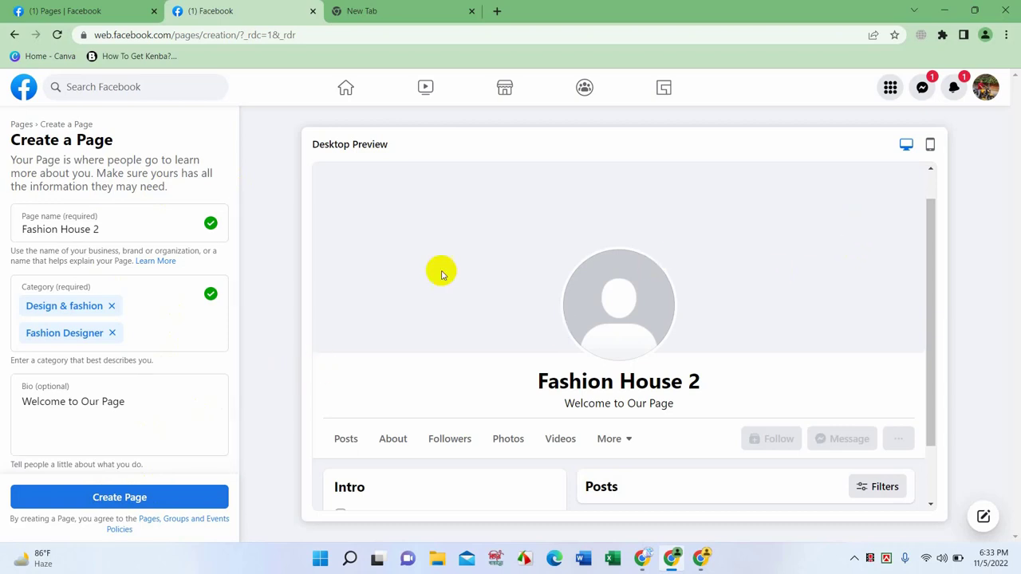
# Look through the list of profiles and Pages available to the account.
pyautogui.click(985, 87)
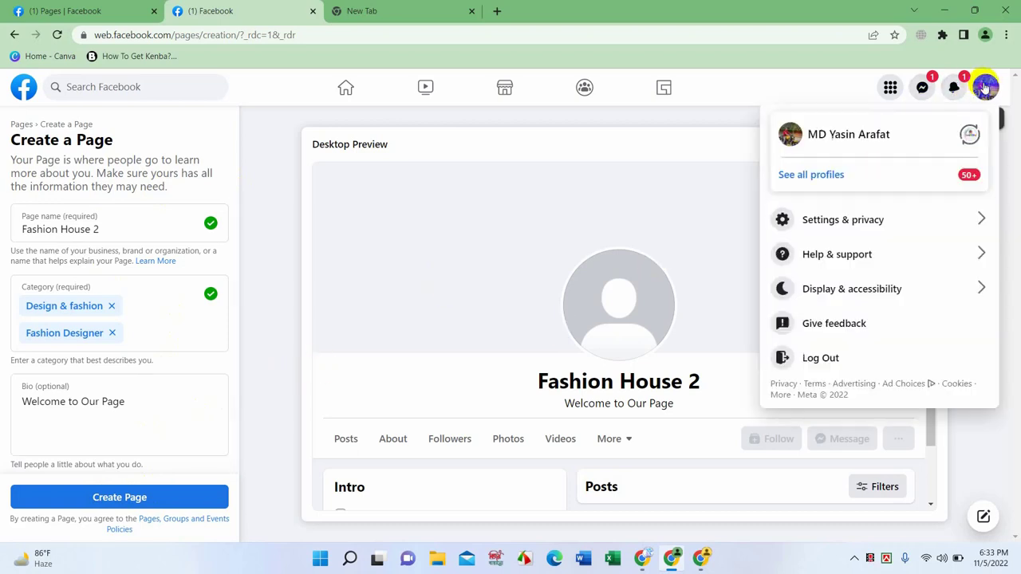
pyautogui.click(901, 173)
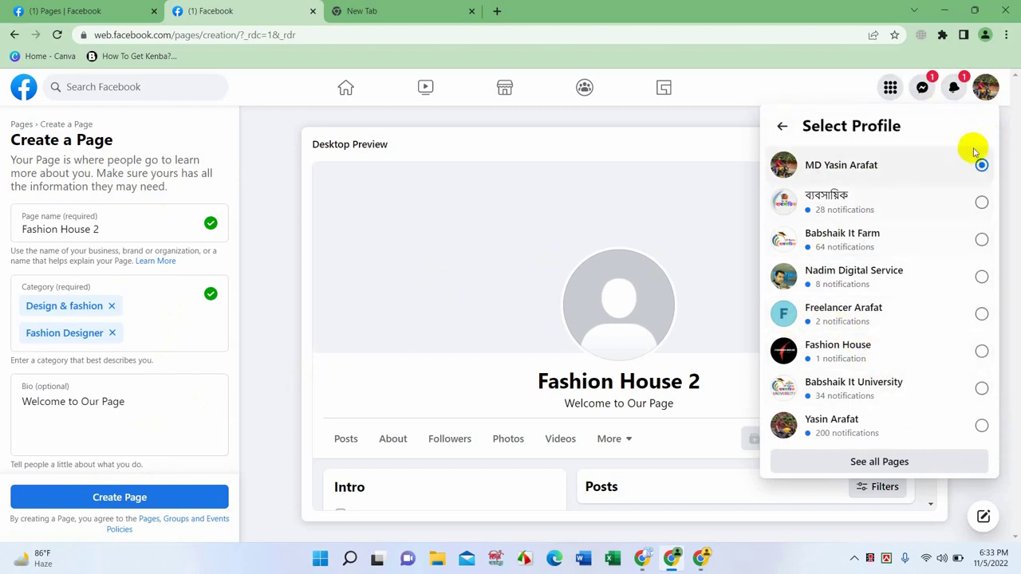
pyautogui.click(989, 92)
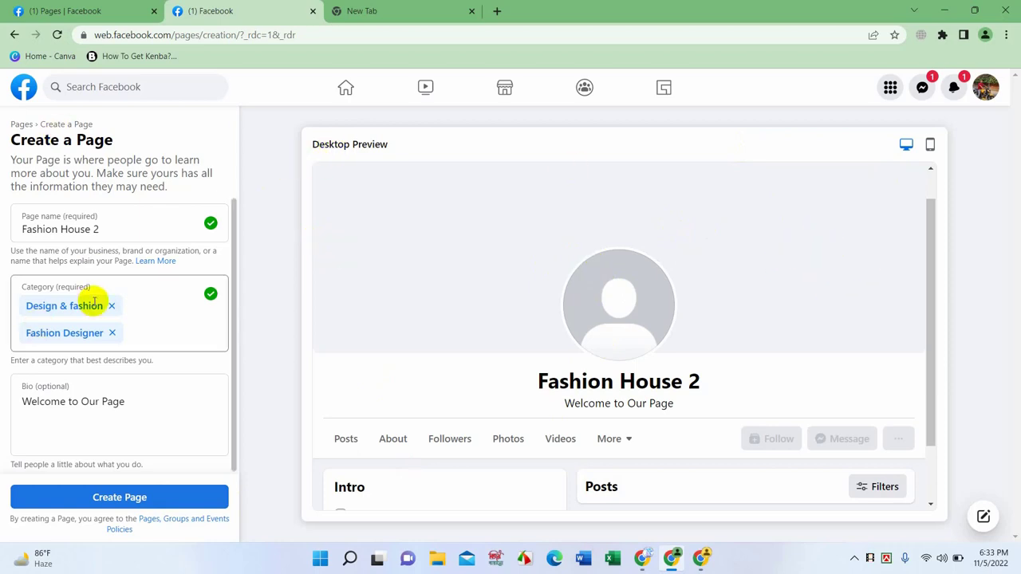
# Try to create the page under the name Fashion House 2.
pyautogui.click(102, 502)
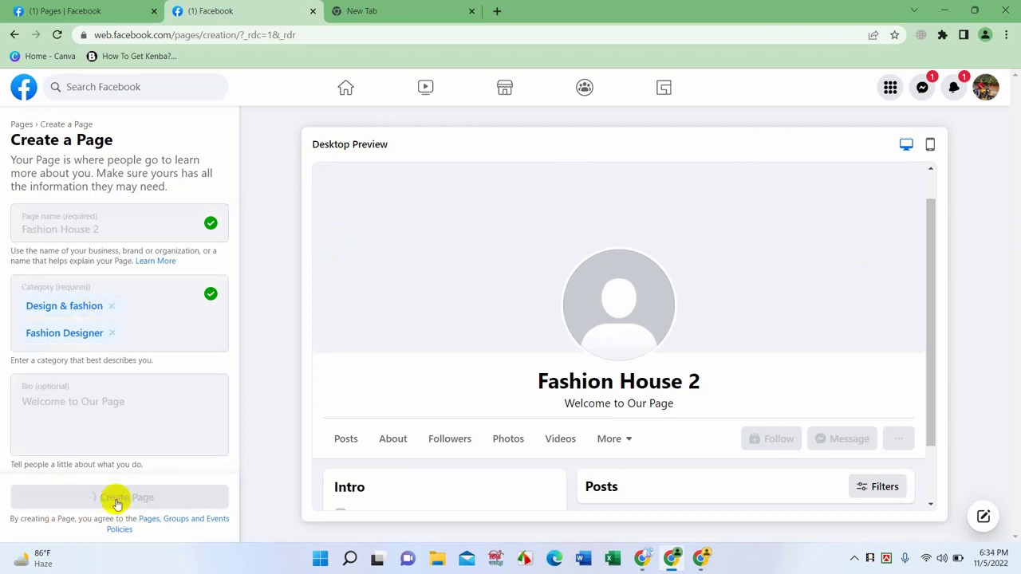
pyautogui.moveTo(30, 511); pyautogui.dragTo(187, 518)
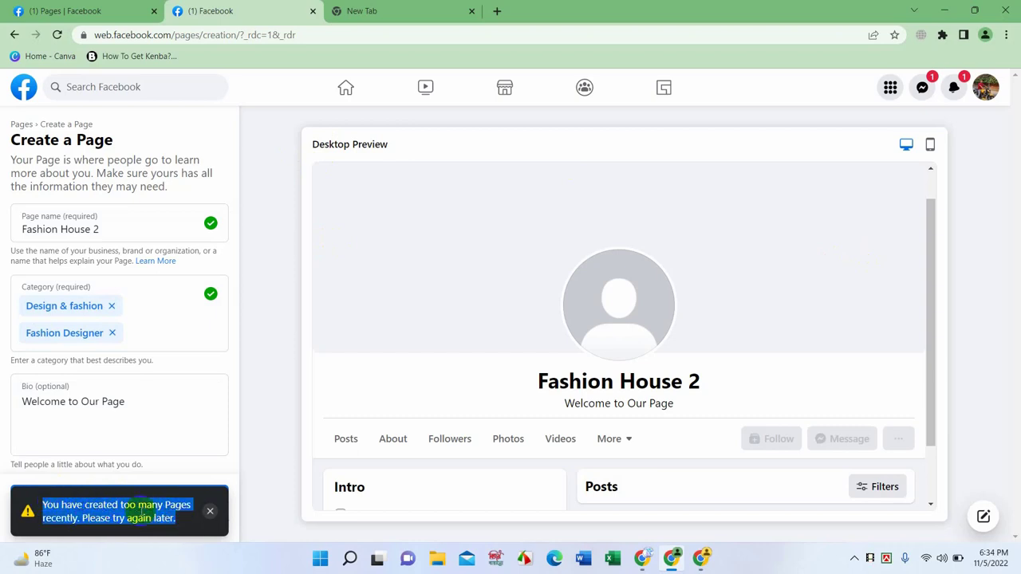
# Switch from the personal profile to the existing Fashion House page profile.
pyautogui.click(986, 88)
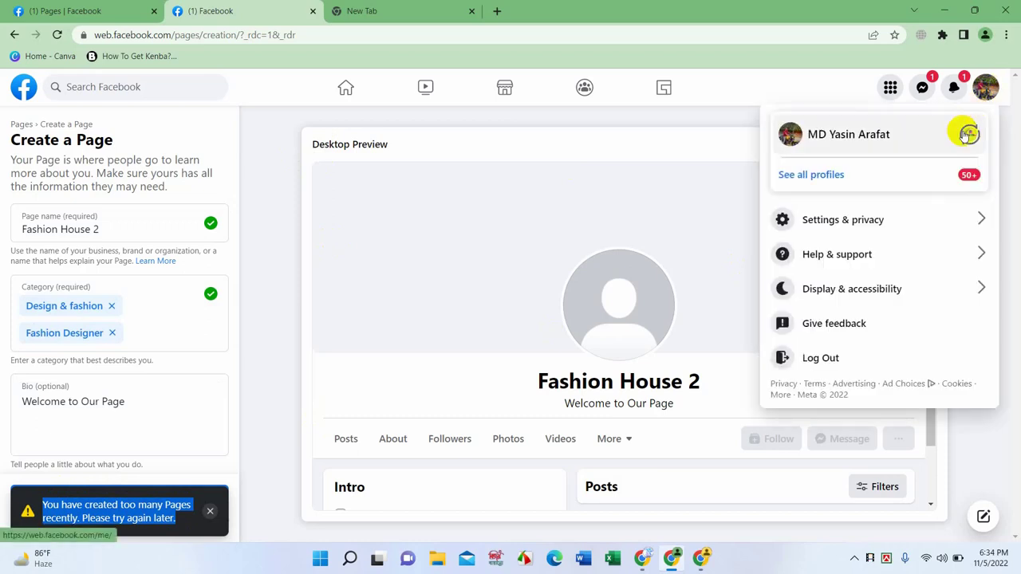
pyautogui.click(882, 177)
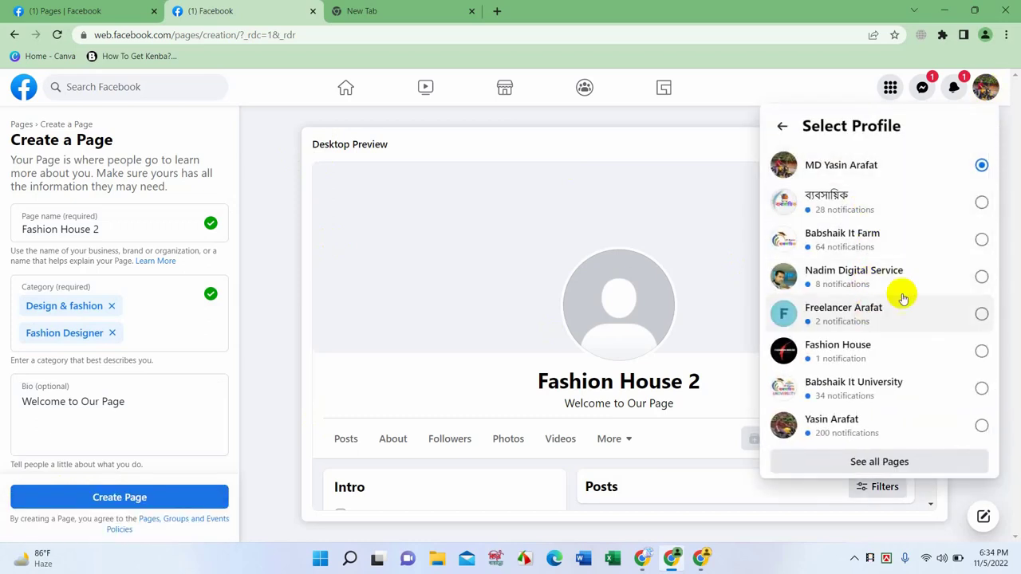
pyautogui.click(986, 89)
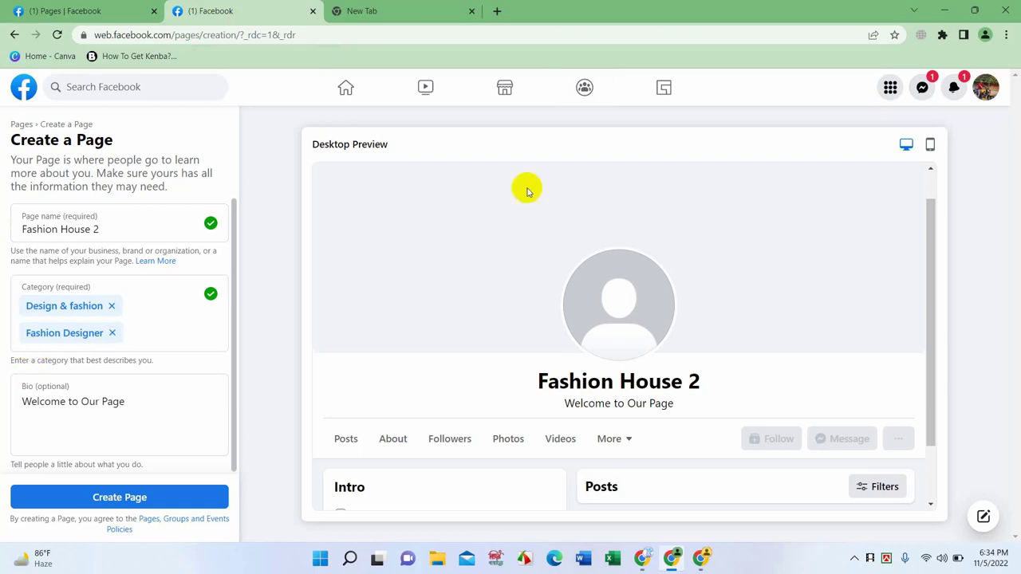
pyautogui.click(987, 104)
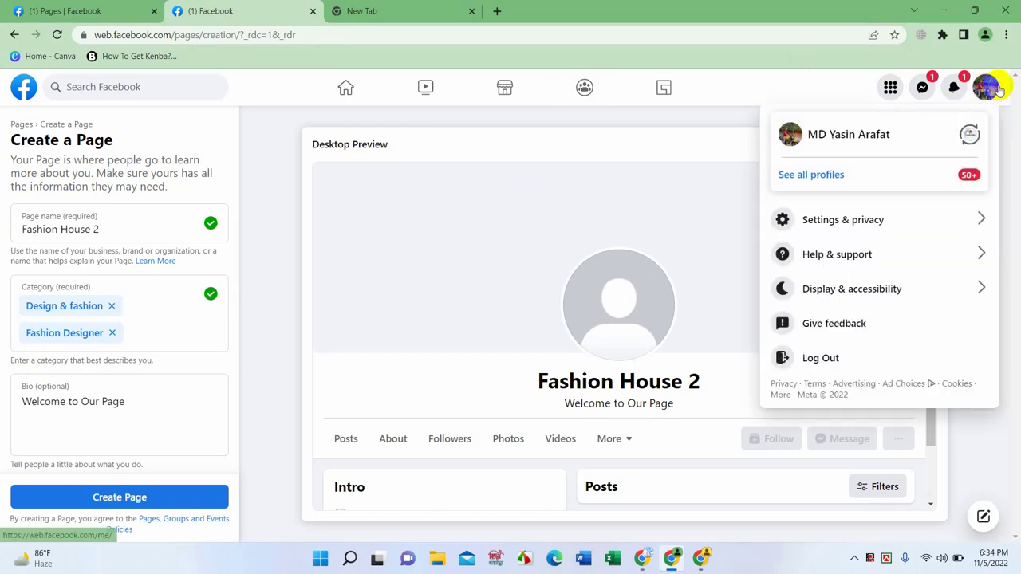
pyautogui.click(869, 181)
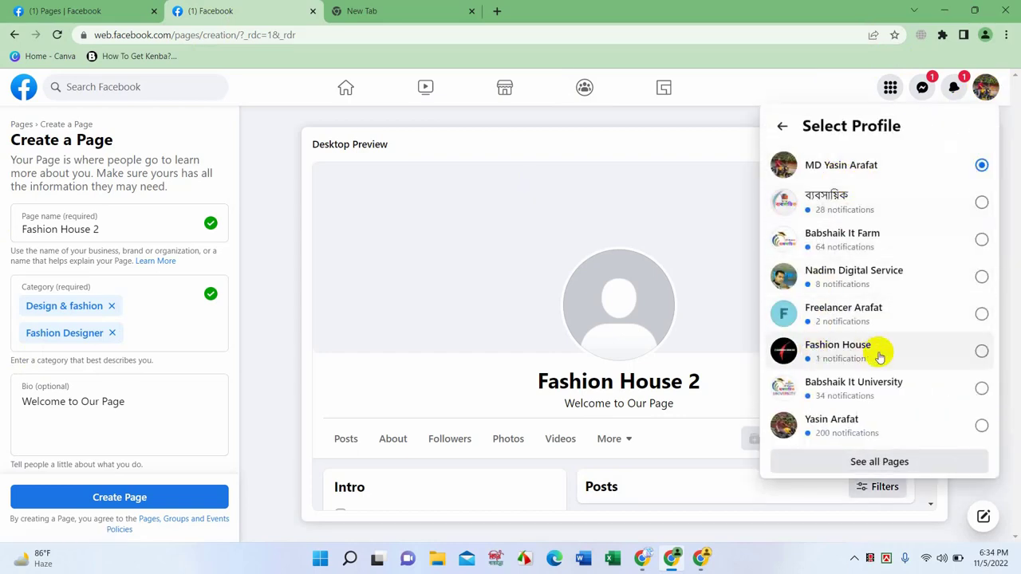
pyautogui.click(980, 352)
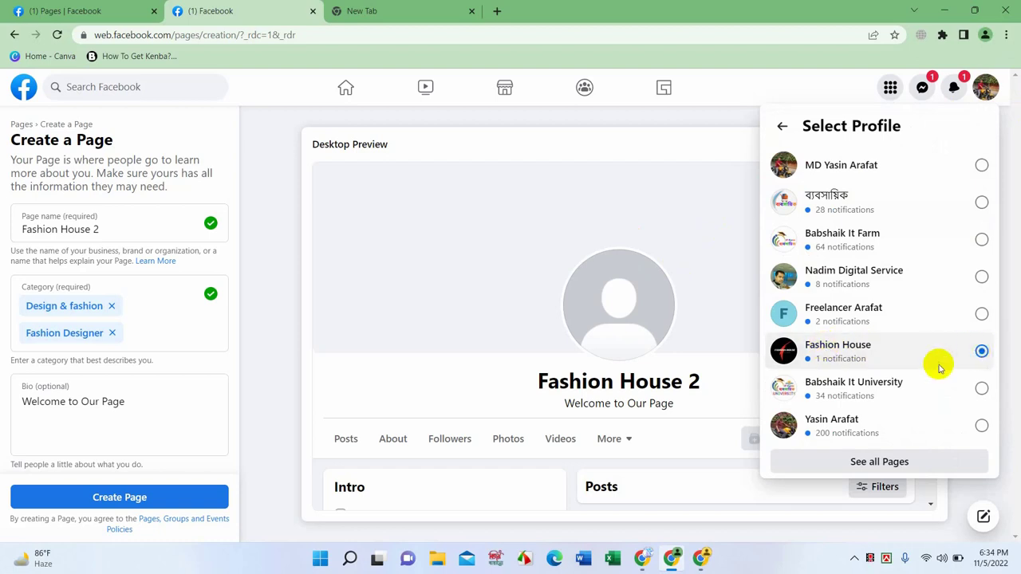
pyautogui.press('Return')
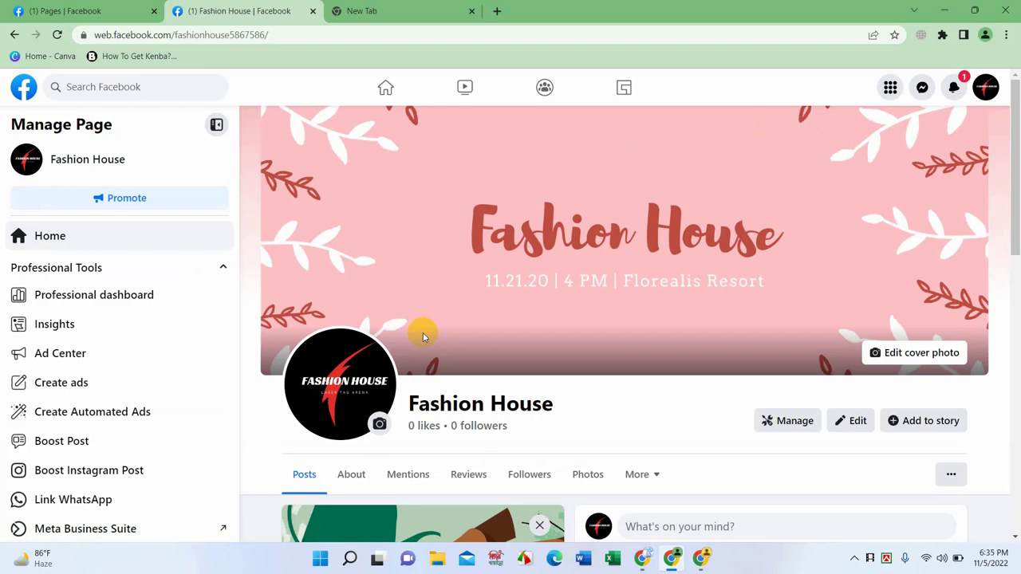
# Look over the Fashion House page's cover photo, profile picture and page sections.
pyautogui.click(650, 219)
pyautogui.scroll(-2, 648, 220)
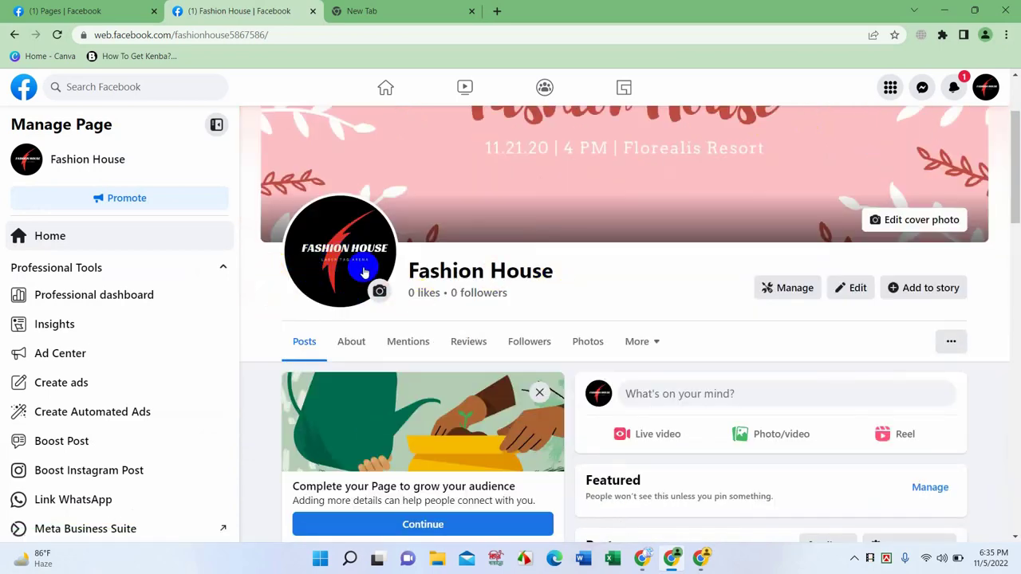
pyautogui.scroll(2, 360, 269)
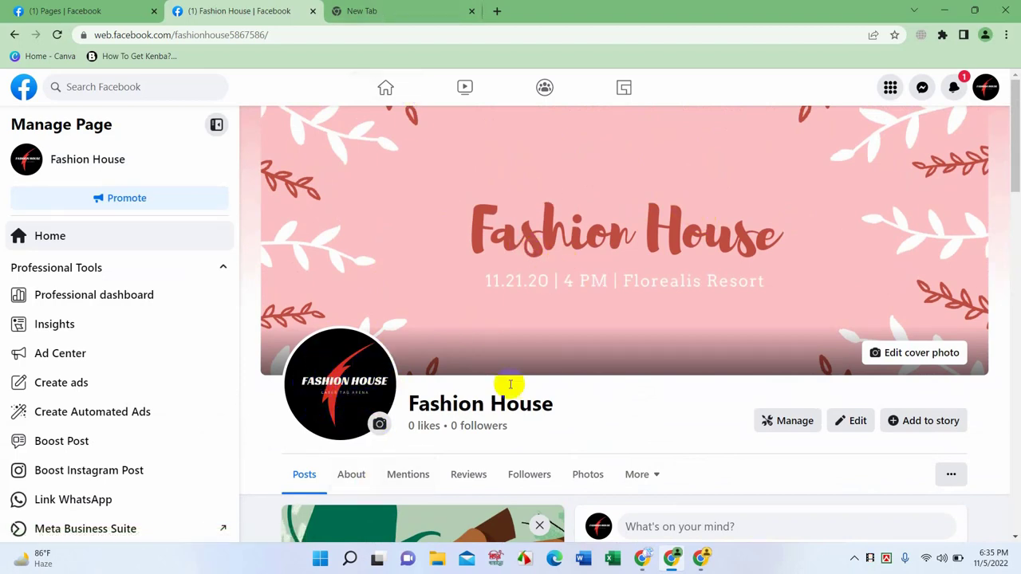
# Switch to the other Chrome window and open canva.com in a new tab.
pyautogui.click(644, 560)
pyautogui.click(496, 12)
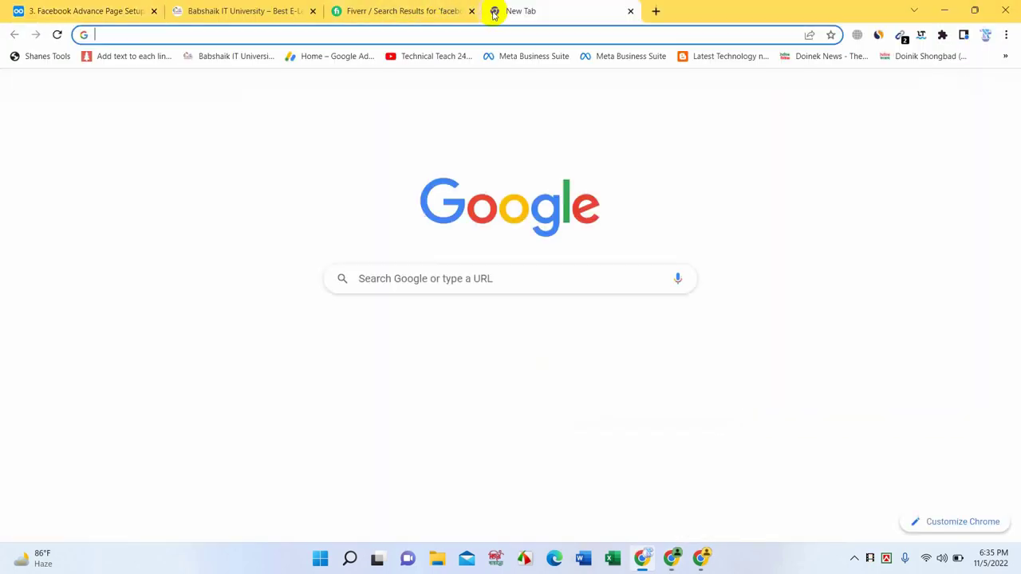
pyautogui.write('canva')
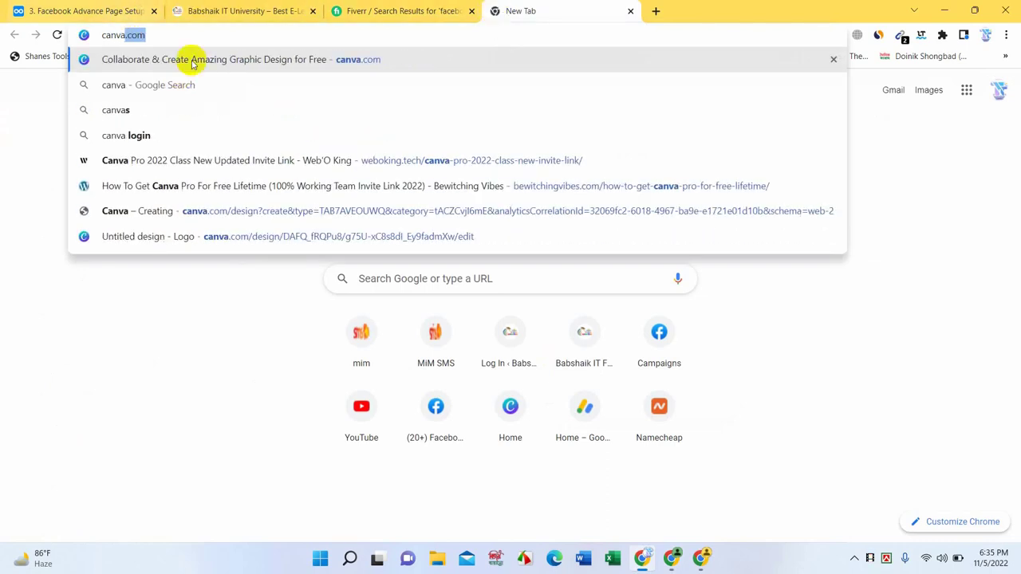
pyautogui.write('.com')
pyautogui.press('Return')
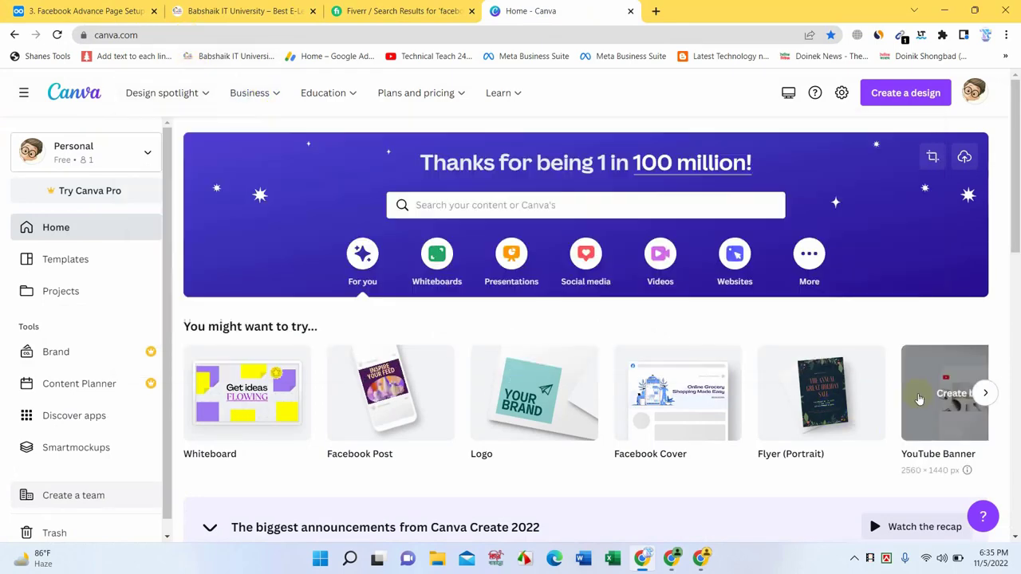
# Start a blank 500 × 500 px Logo design from the Canva home page.
pyautogui.click(971, 94)
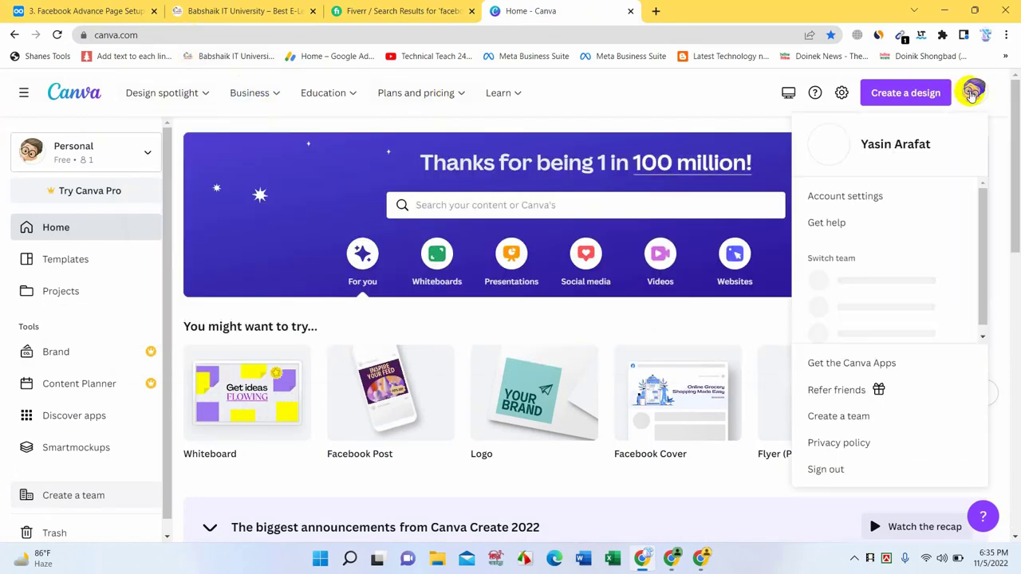
pyautogui.click(968, 94)
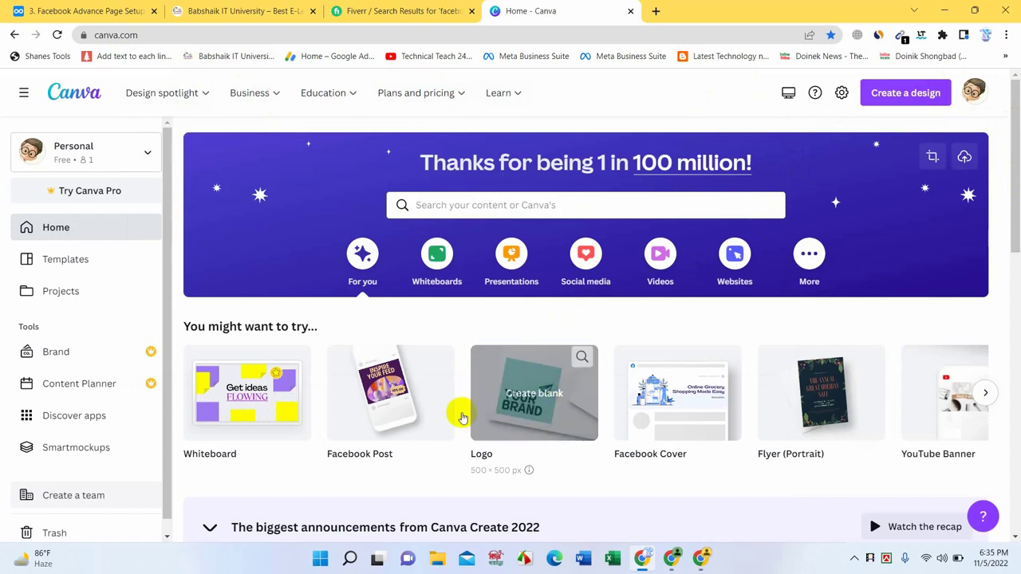
pyautogui.click(515, 399)
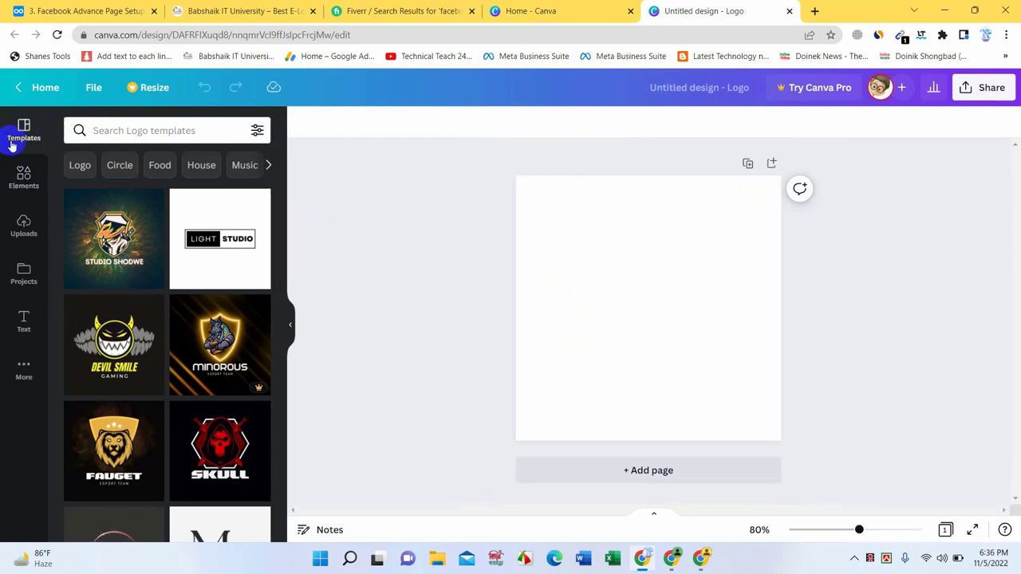
# Find the Fauget lion-head esport team template and apply it to the blank logo page.
pyautogui.moveTo(282, 156); pyautogui.dragTo(276, 228)
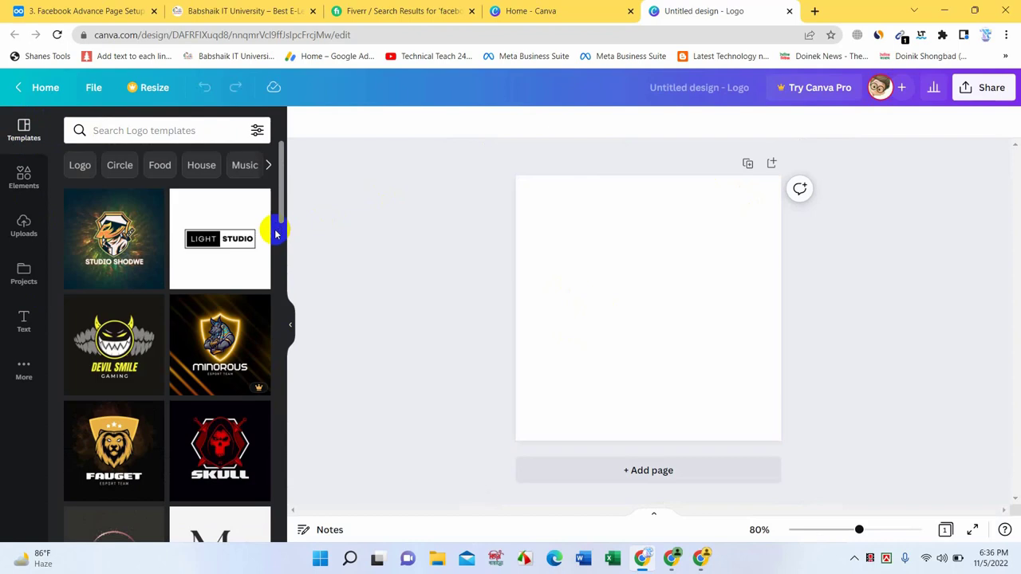
pyautogui.scroll(-2, 171, 327)
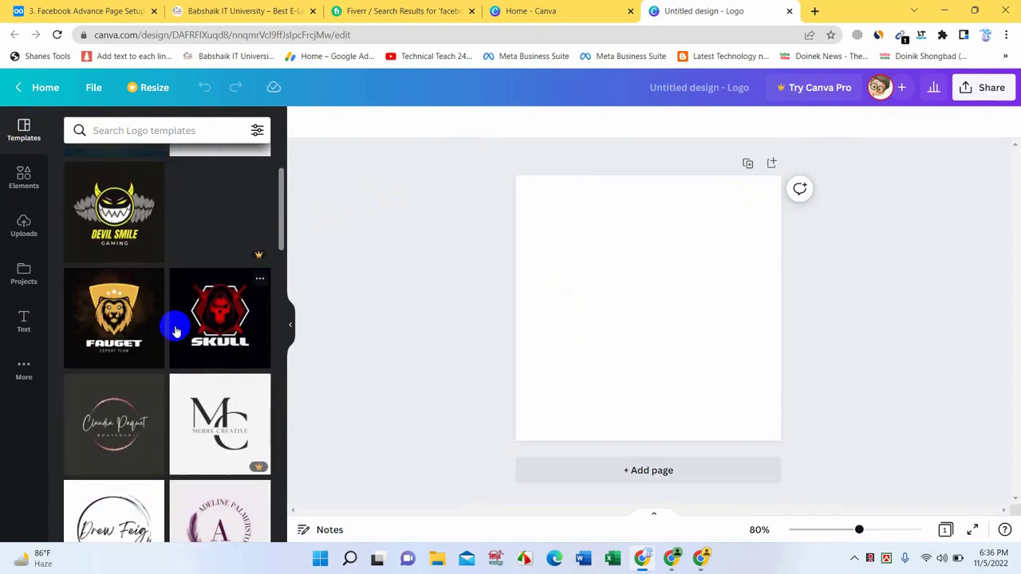
pyautogui.click(114, 319)
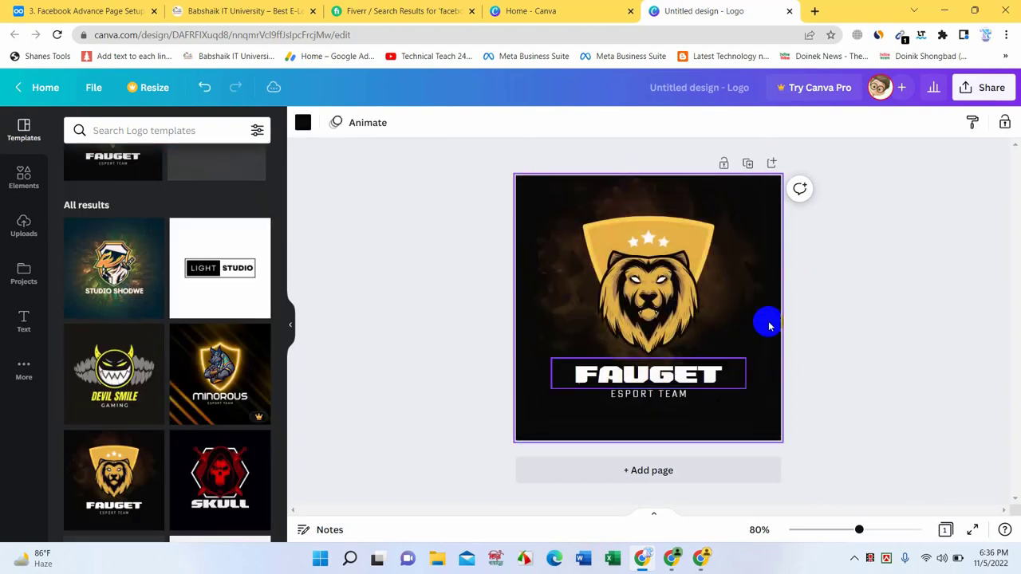
# Replace the logo's title with FASHION and the small line beneath it with HOUSE.
pyautogui.doubleClick(664, 377)
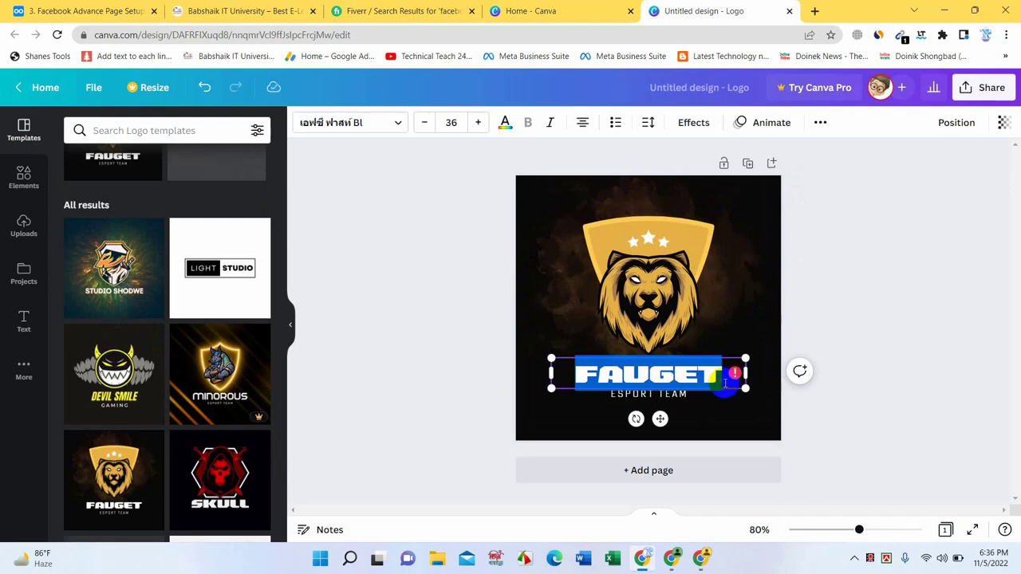
pyautogui.write('FAS')
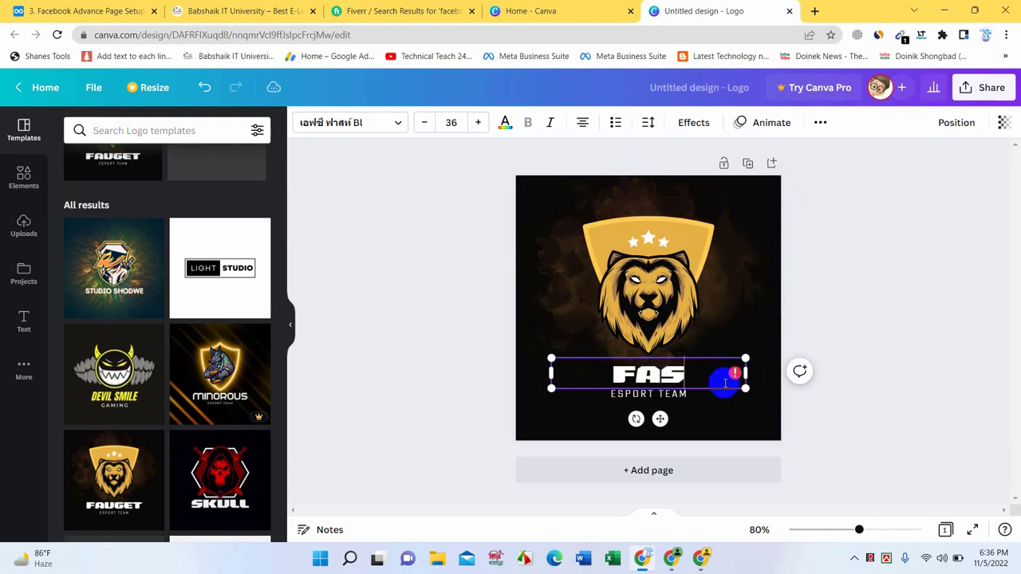
pyautogui.write('HION')
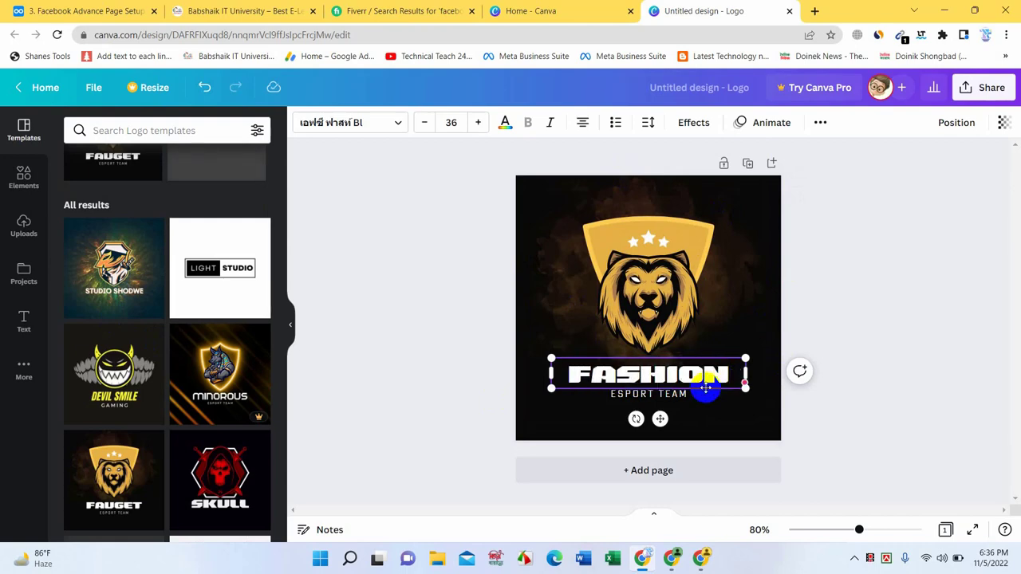
pyautogui.click(657, 399)
pyautogui.click(656, 398)
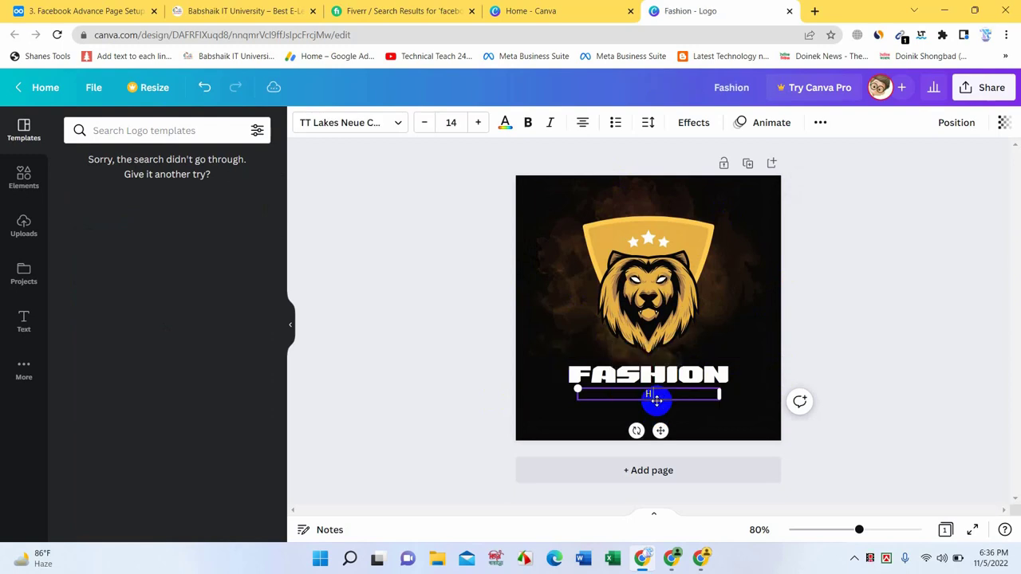
pyautogui.click(714, 419)
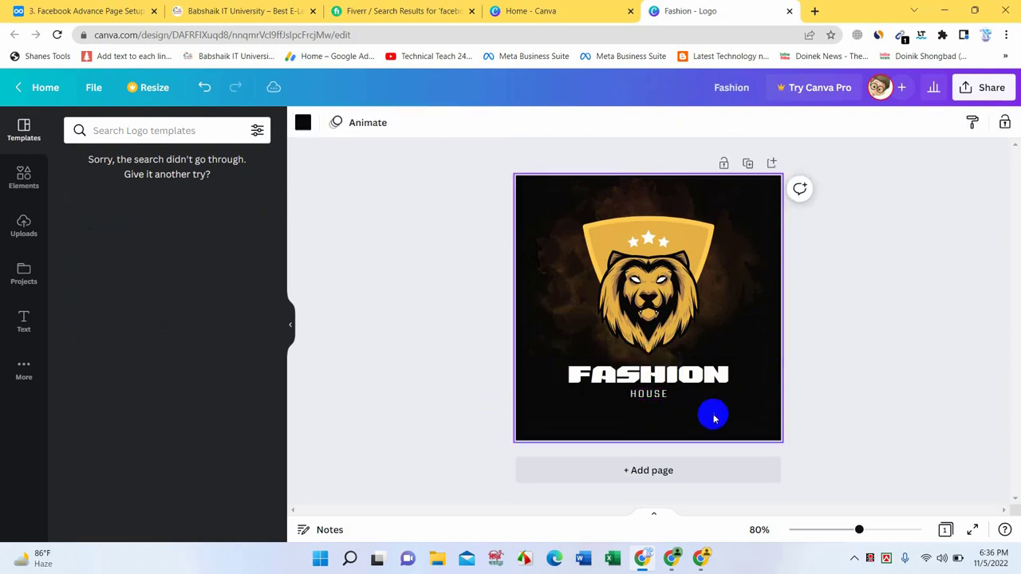
# Recolor the outline of the shield behind the lion, trying dark blue and settling on red.
pyautogui.click(674, 233)
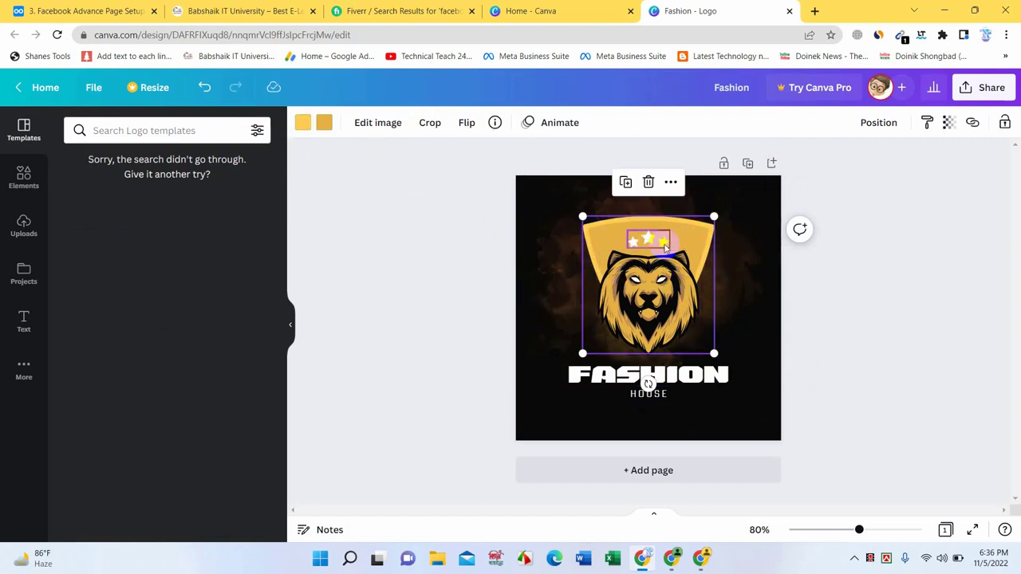
pyautogui.click(301, 122)
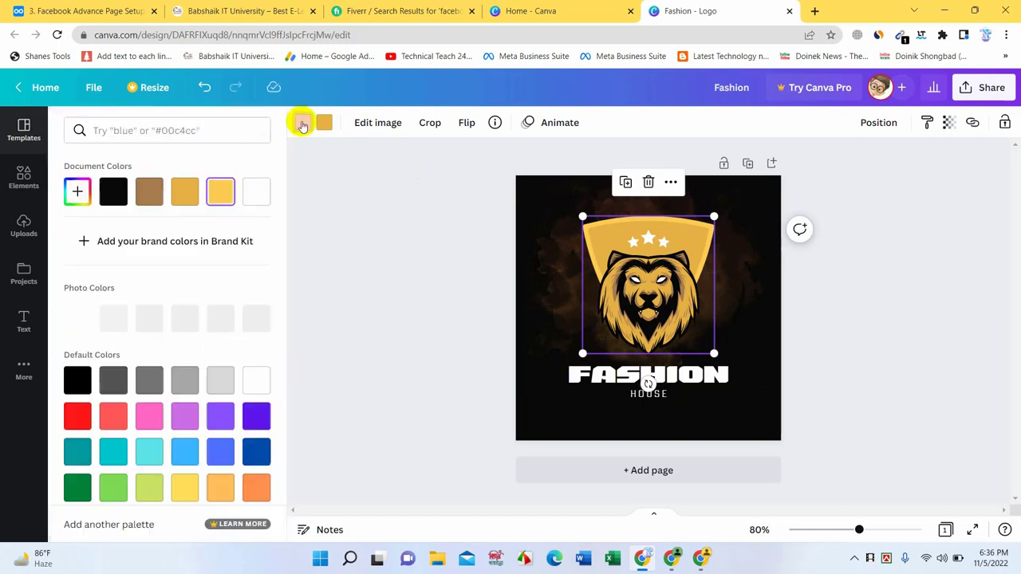
pyautogui.click(252, 451)
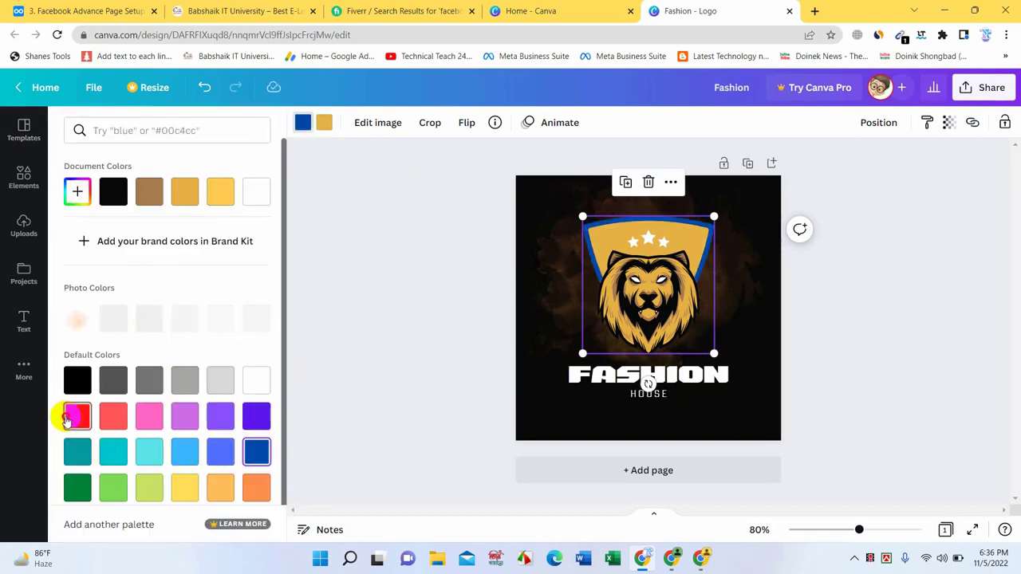
pyautogui.click(70, 419)
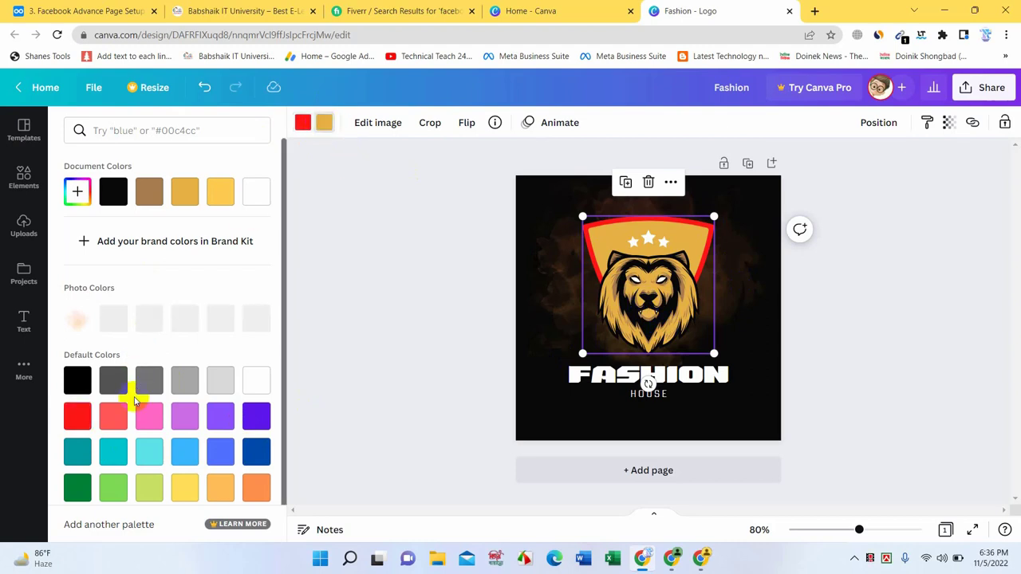
# Recolor the shield's fill behind the lion, trying blue, red, pink and purple and settling on dark green.
pyautogui.click(253, 452)
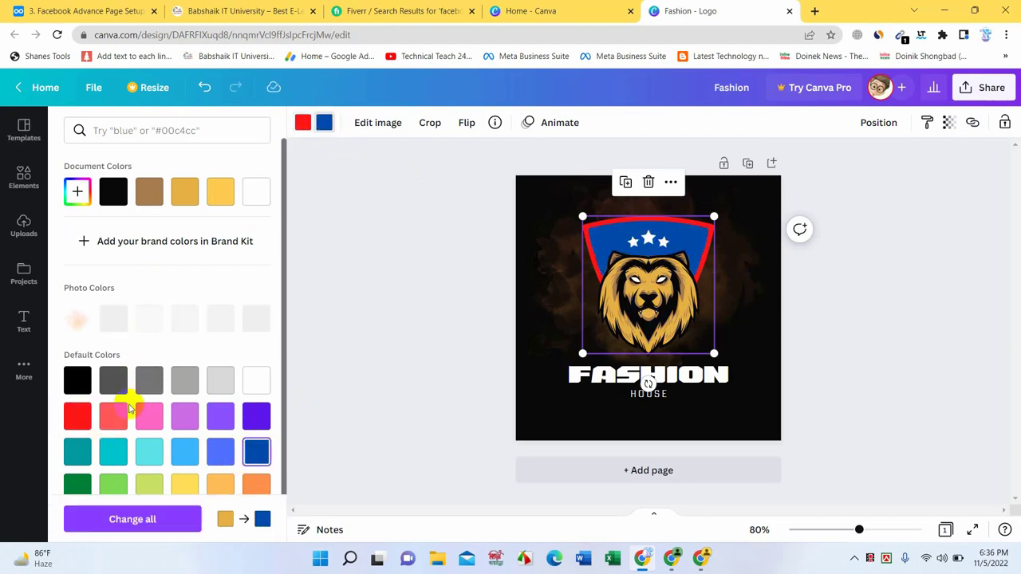
pyautogui.click(76, 417)
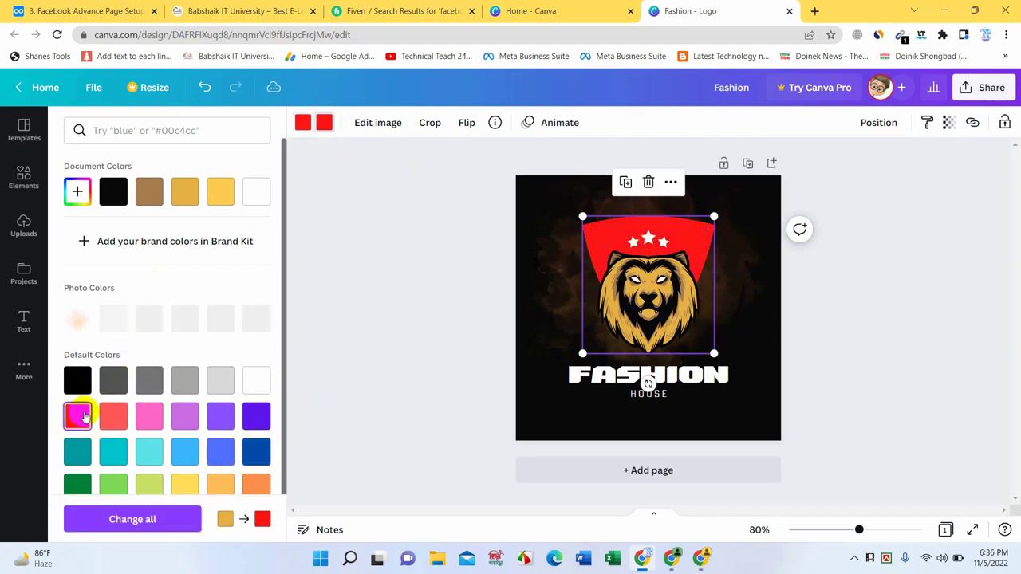
pyautogui.click(149, 416)
pyautogui.click(256, 417)
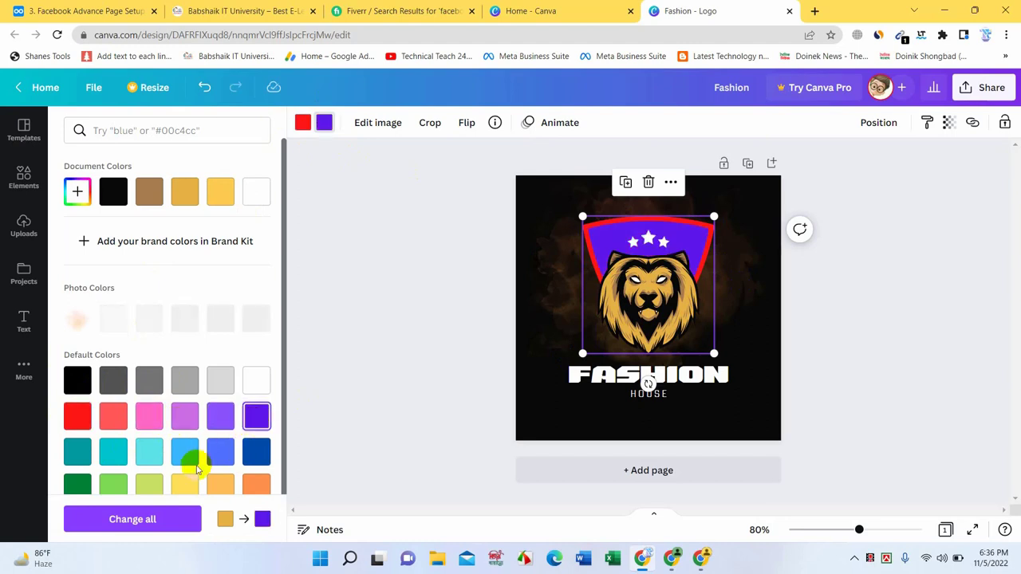
pyautogui.click(78, 482)
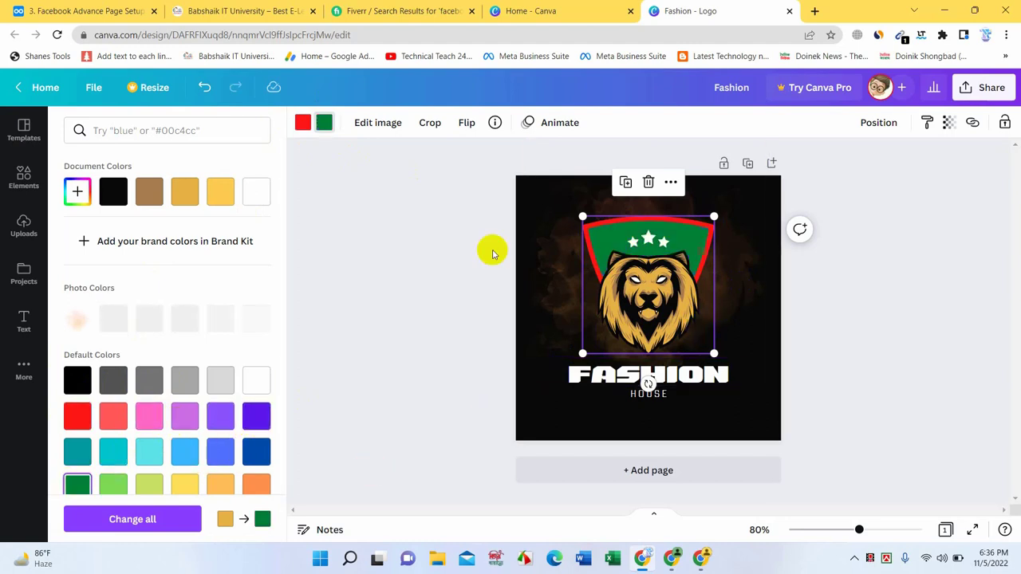
pyautogui.click(852, 275)
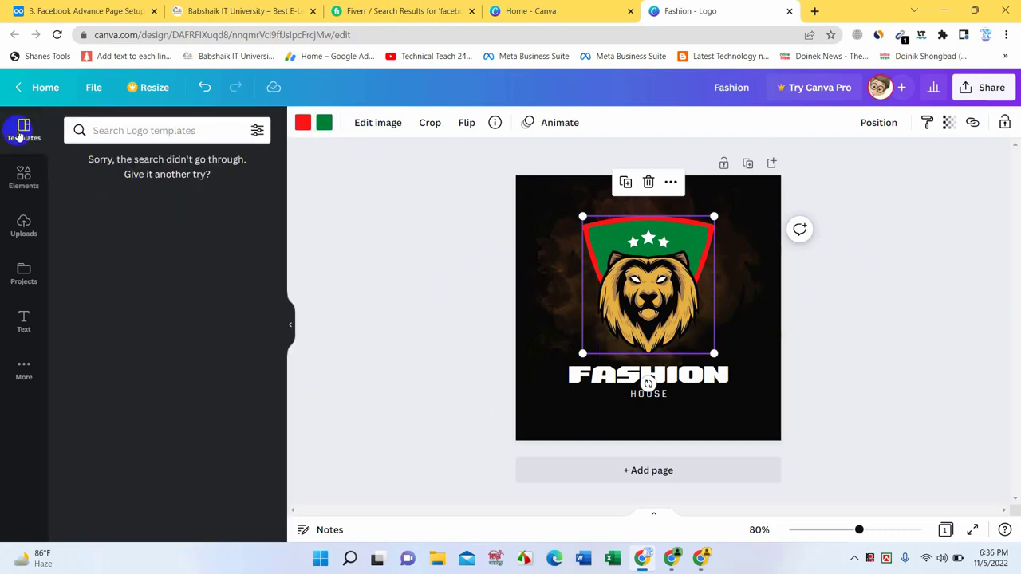
# Search the logo templates for "fashion" and look through the designs on offer.
pyautogui.click(218, 130)
pyautogui.click(98, 250)
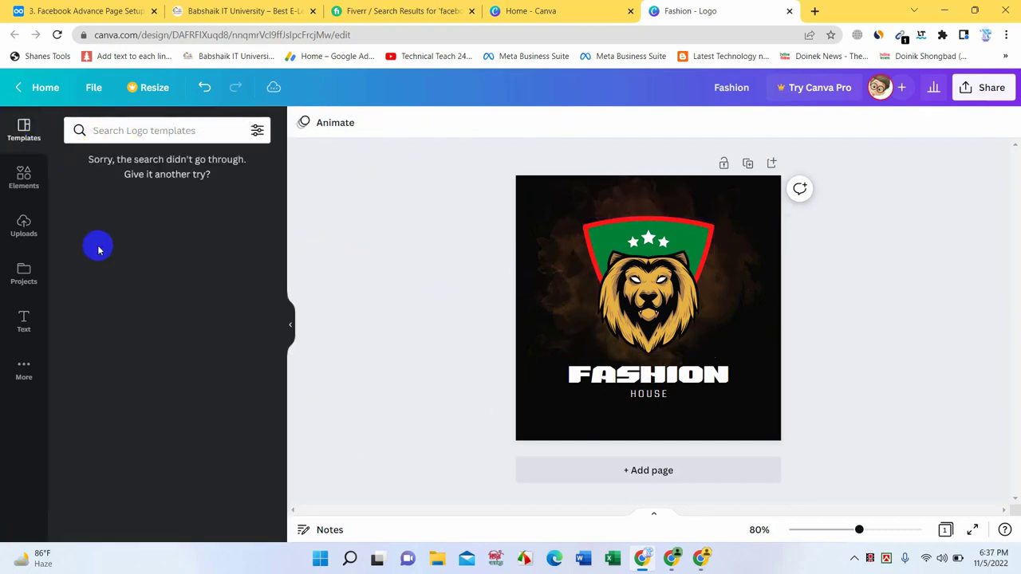
pyautogui.click(22, 176)
pyautogui.click(22, 129)
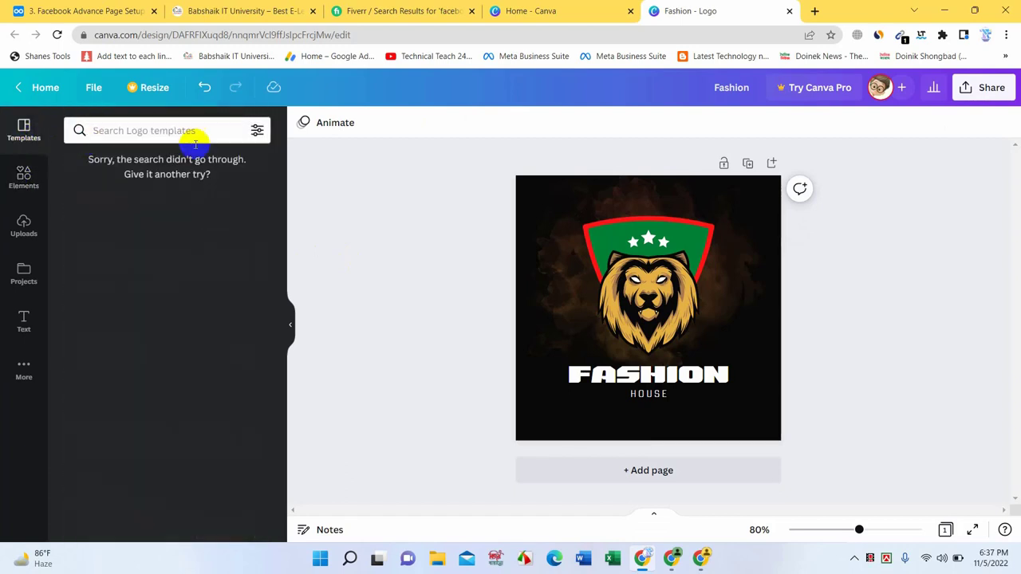
pyautogui.click(189, 126)
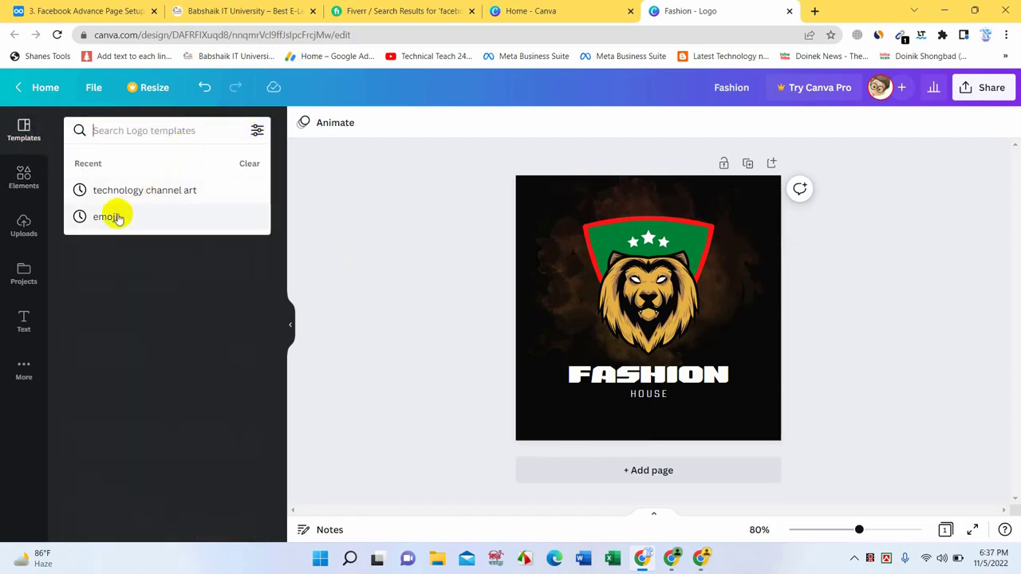
pyautogui.click(127, 130)
pyautogui.write('f')
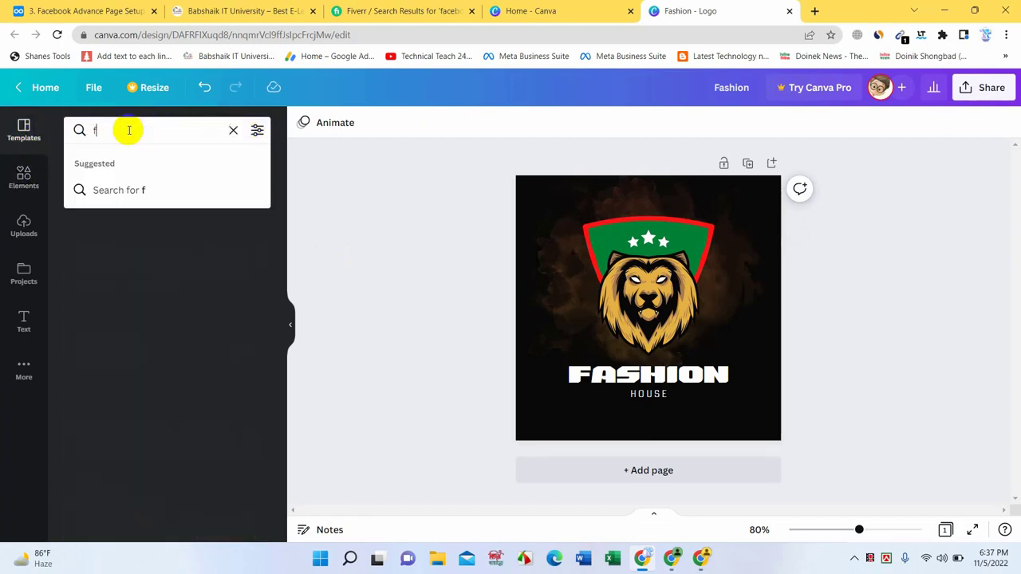
pyautogui.write('ashion')
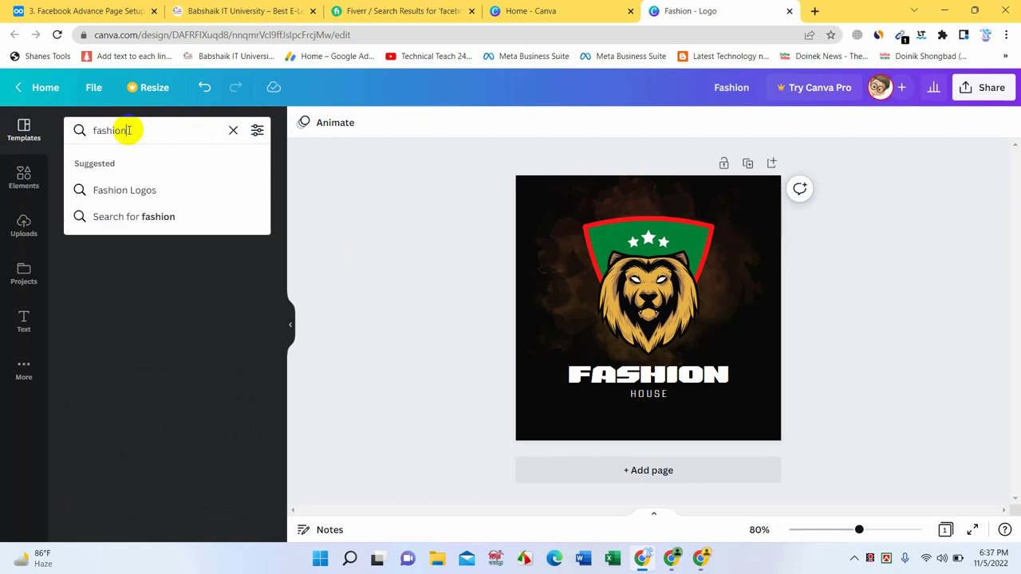
pyautogui.press('Return')
pyautogui.scroll(-5, 152, 303)
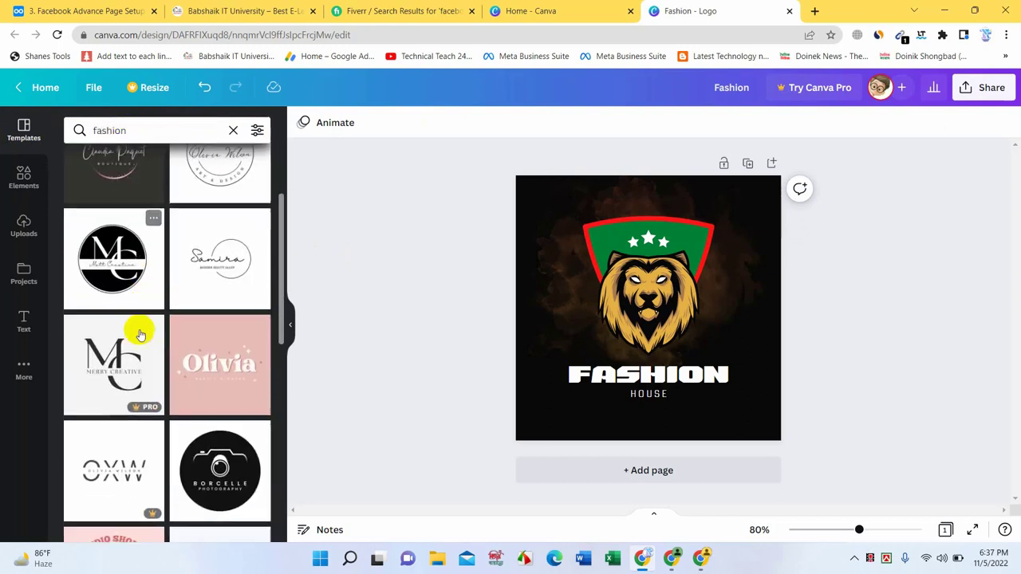
pyautogui.scroll(-3, 152, 351)
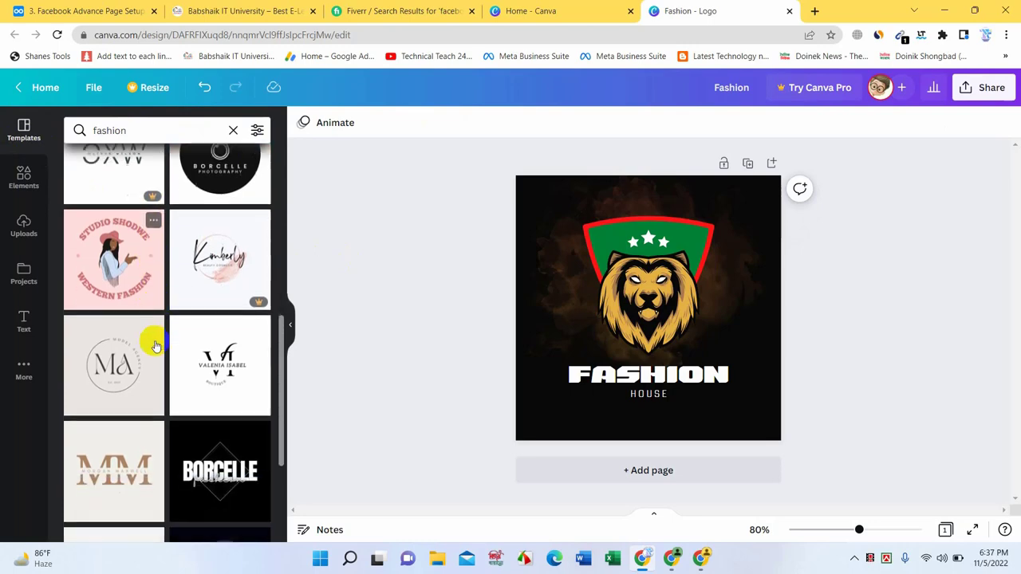
pyautogui.scroll(-3, 160, 350)
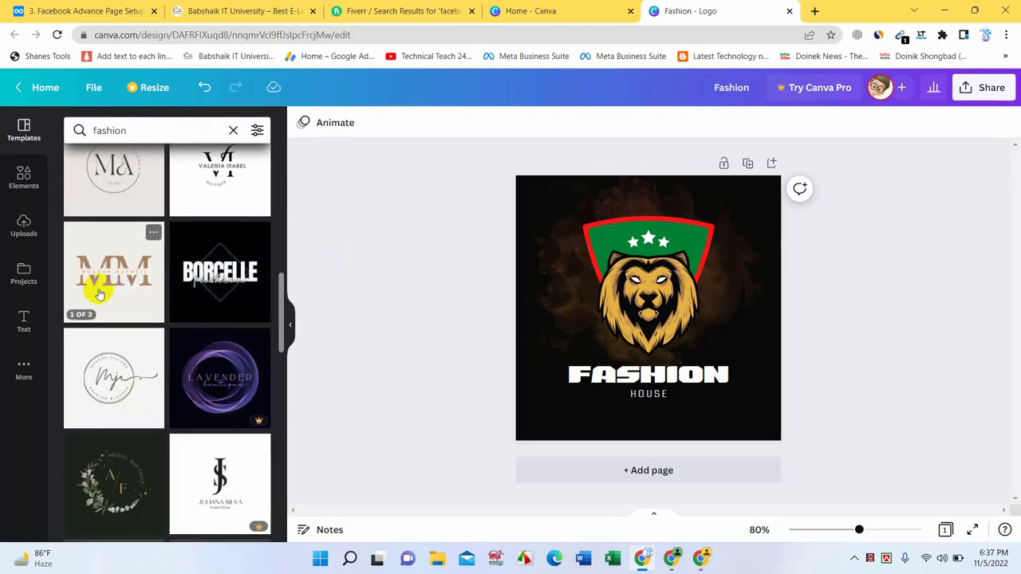
pyautogui.scroll(4, 143, 321)
pyautogui.scroll(5, 144, 322)
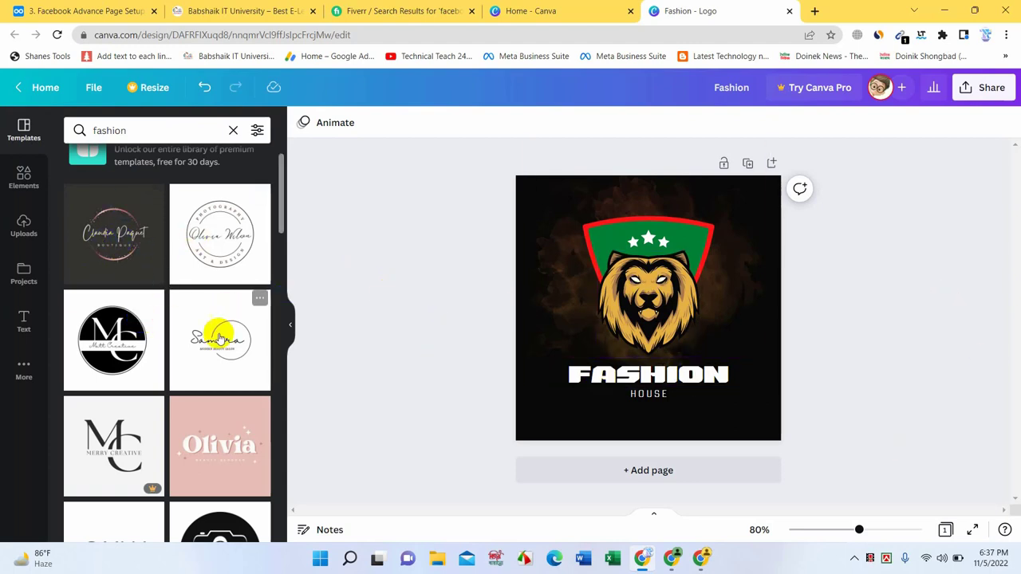
# Download the finished logo as a PNG at 500 × 500 px.
pyautogui.click(988, 90)
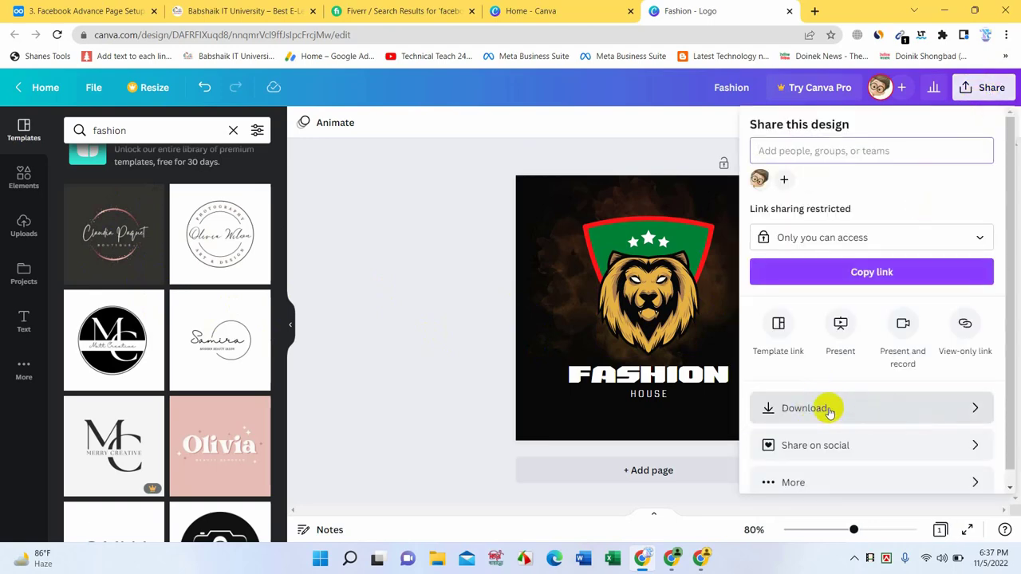
pyautogui.click(929, 408)
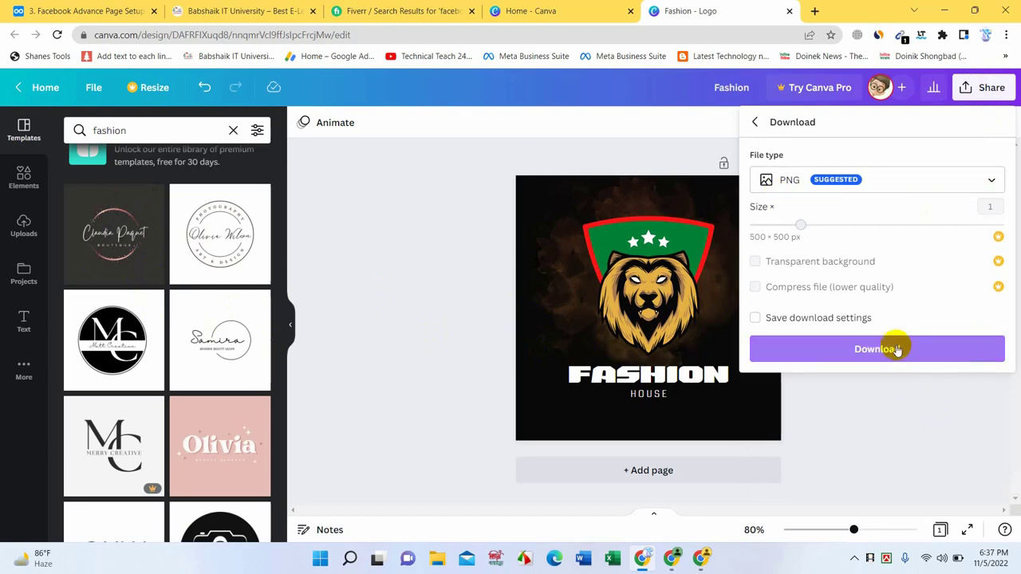
pyautogui.click(904, 354)
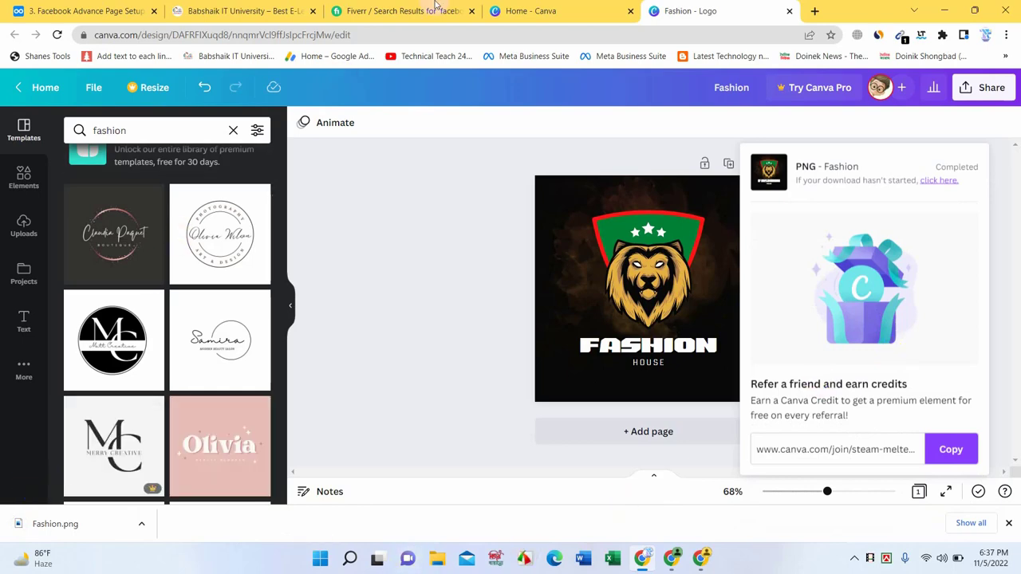
# Examine the cover photo on the Fashion House Facebook Page and return to the Canva home page.
pyautogui.click(526, 10)
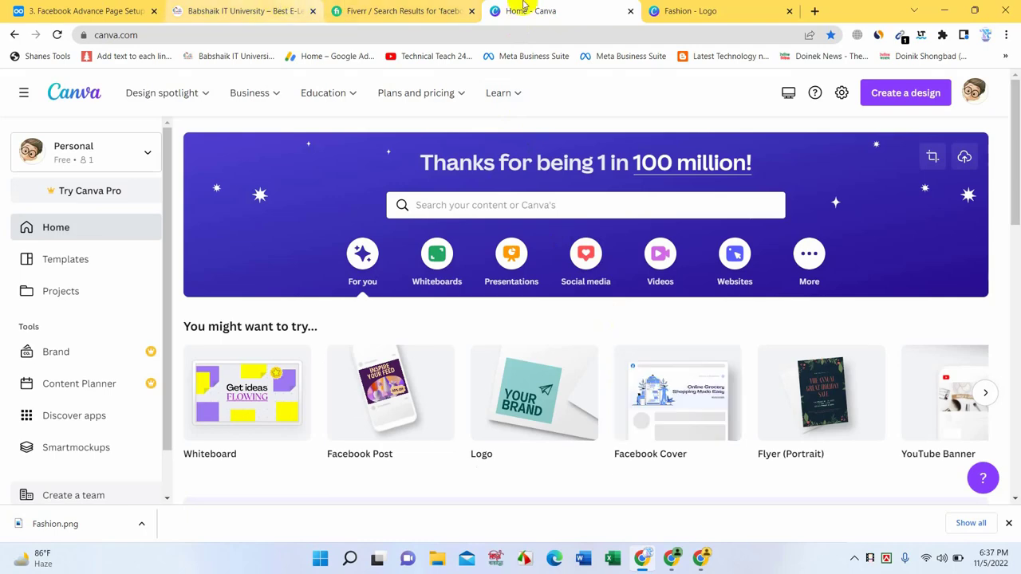
pyautogui.moveTo(685, 347)
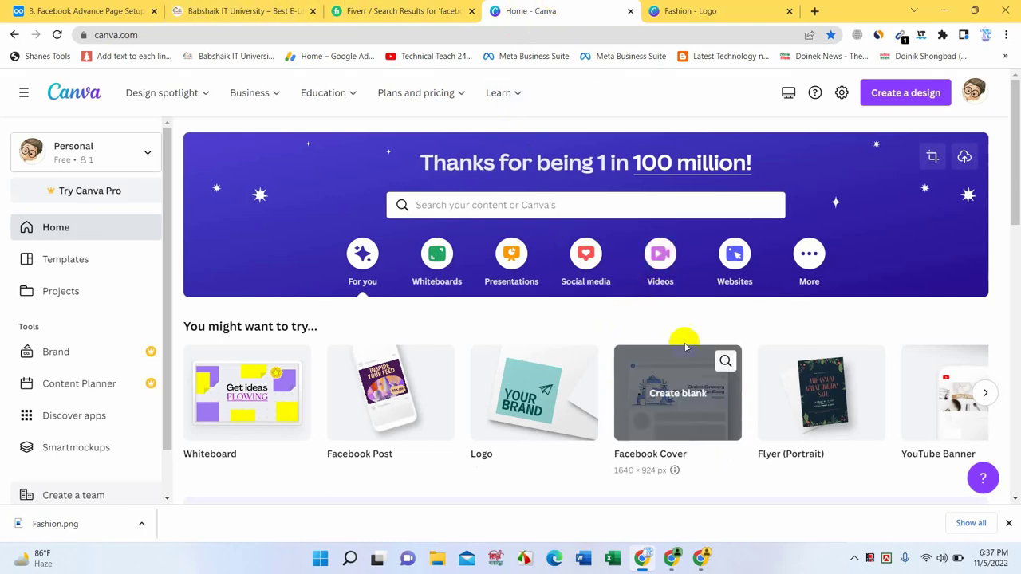
pyautogui.click(686, 563)
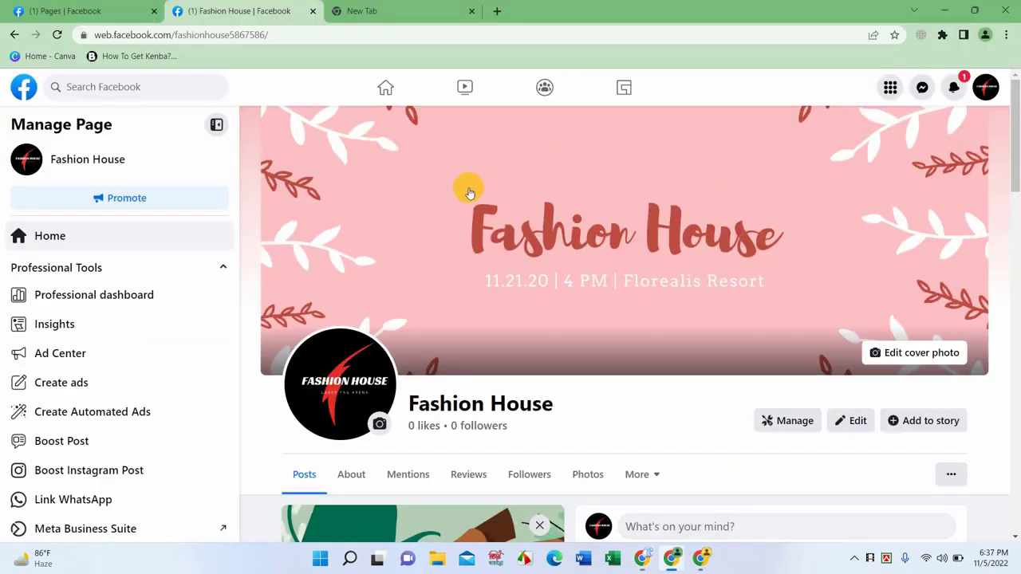
pyautogui.click(744, 240)
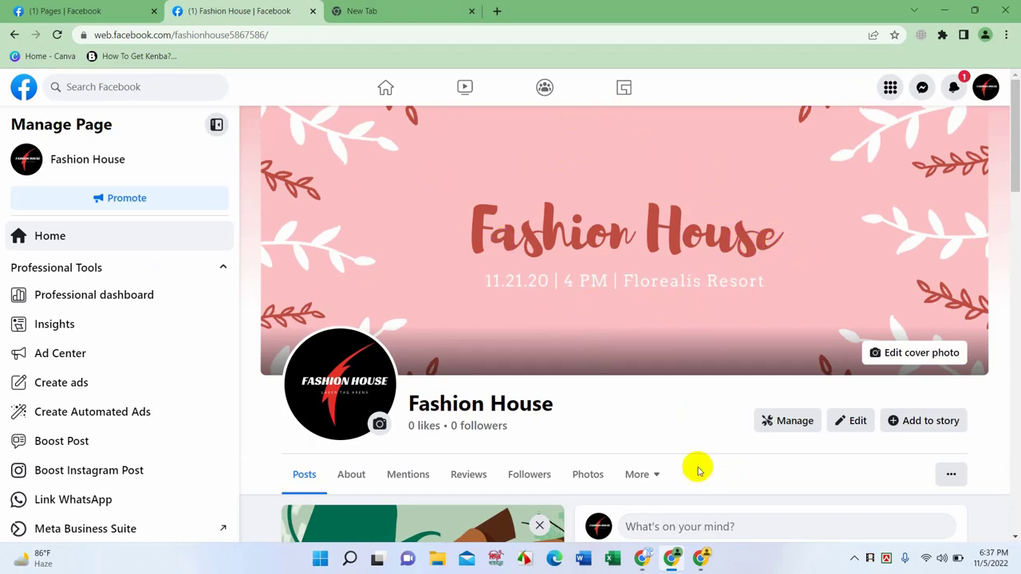
pyautogui.click(650, 562)
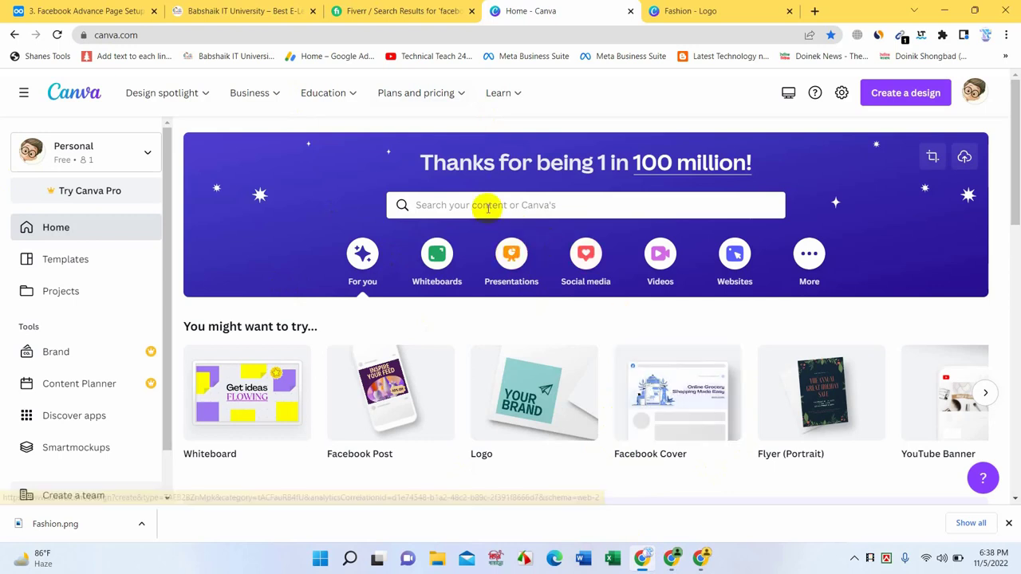
pyautogui.click(450, 203)
pyautogui.write('f')
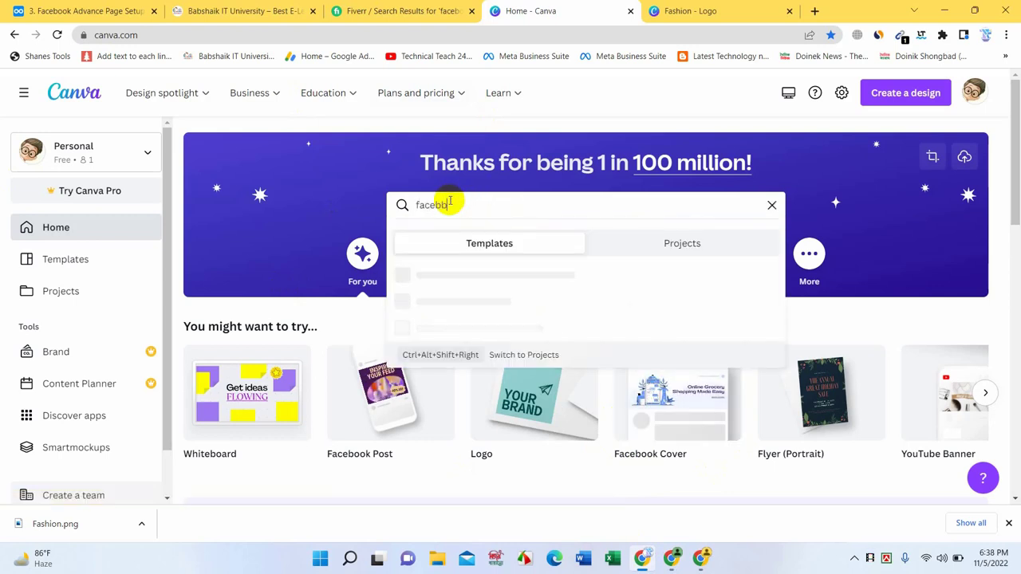
pyautogui.write('acebook')
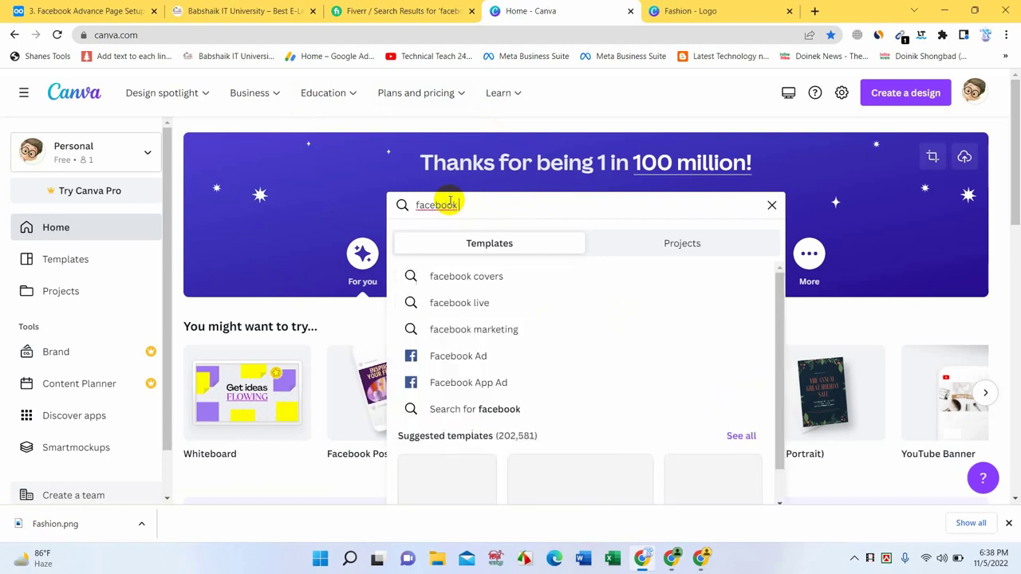
pyautogui.write(' c')
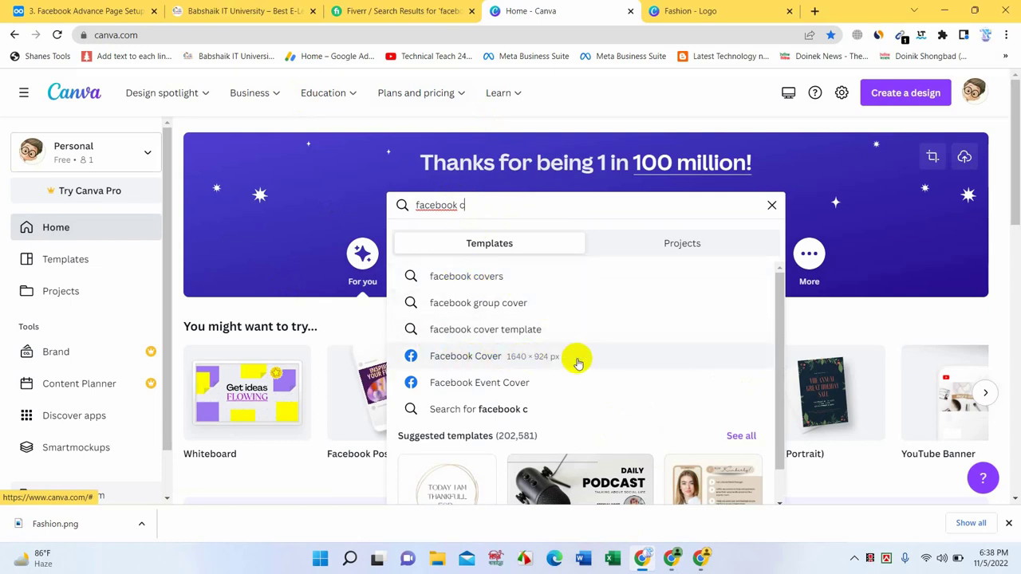
pyautogui.click(822, 317)
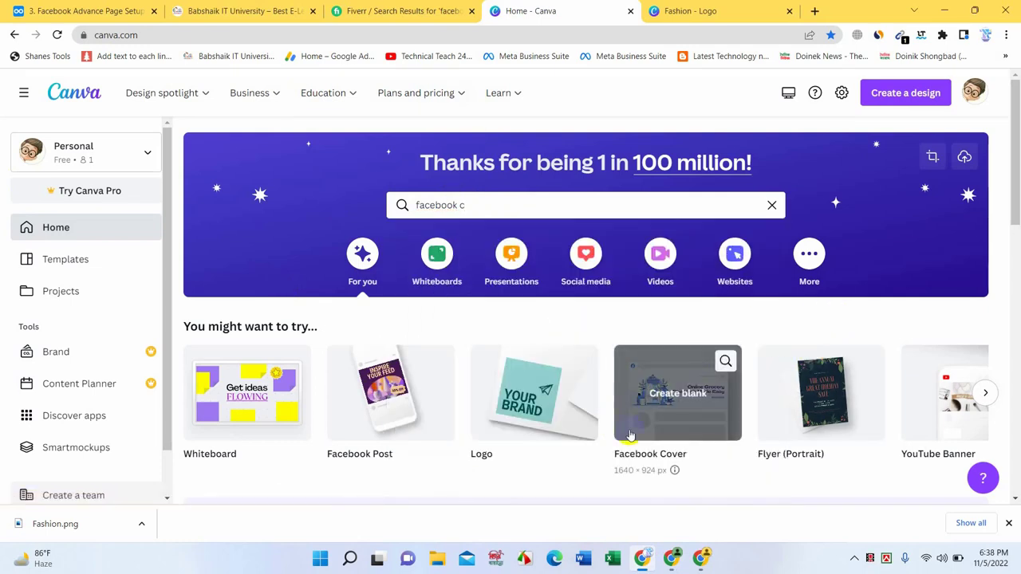
# Start a blank 1640 × 924 px Facebook Cover design from the Canva home page and apply the Game Zone template.
pyautogui.click(667, 395)
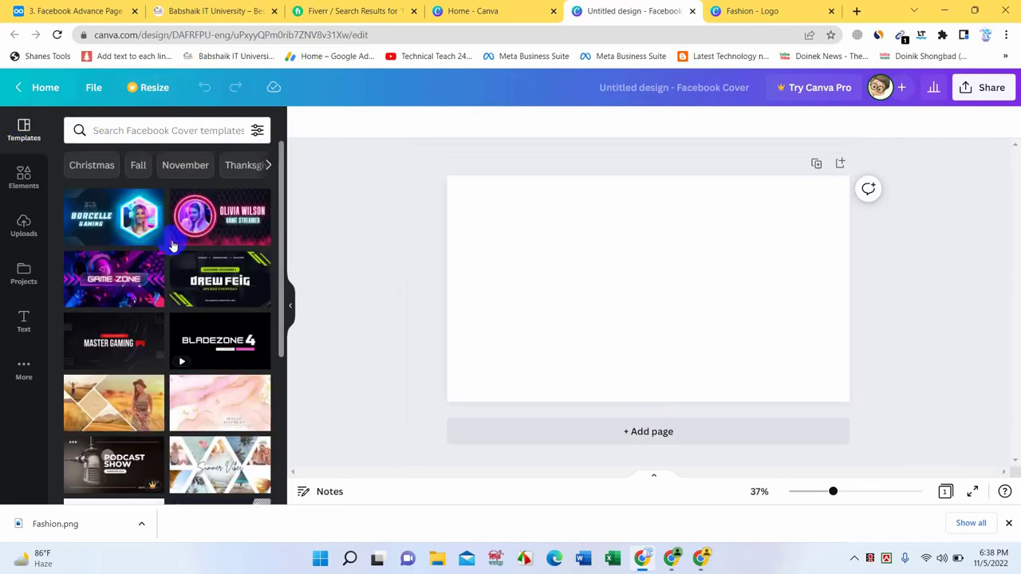
pyautogui.scroll(-8, 221, 310)
pyautogui.scroll(10, 215, 303)
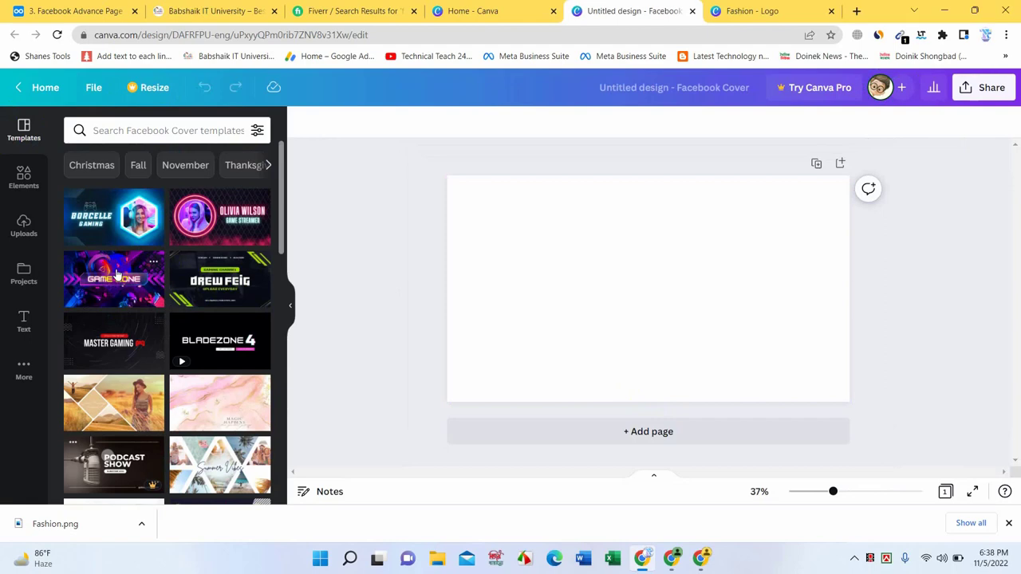
pyautogui.click(118, 274)
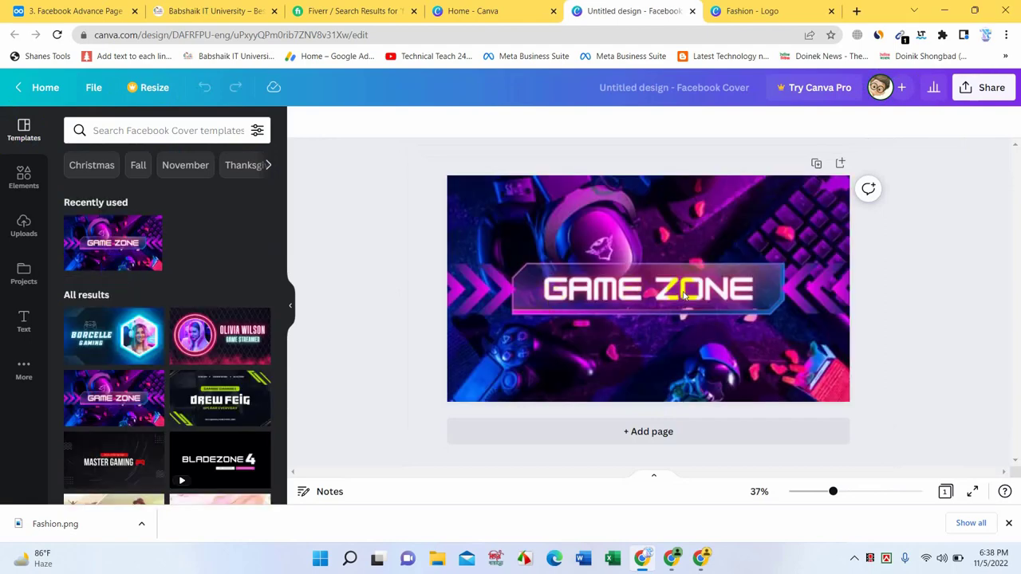
# Replace the cover's GAME ZONE title with FASHION HOUSE.
pyautogui.click(683, 295)
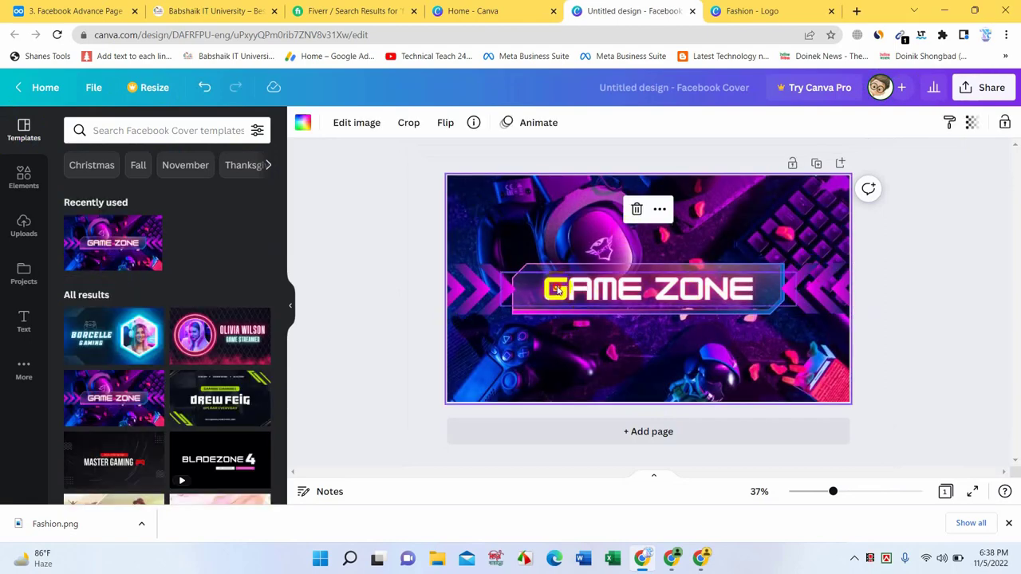
pyautogui.click(558, 292)
pyautogui.moveTo(547, 287); pyautogui.dragTo(724, 289)
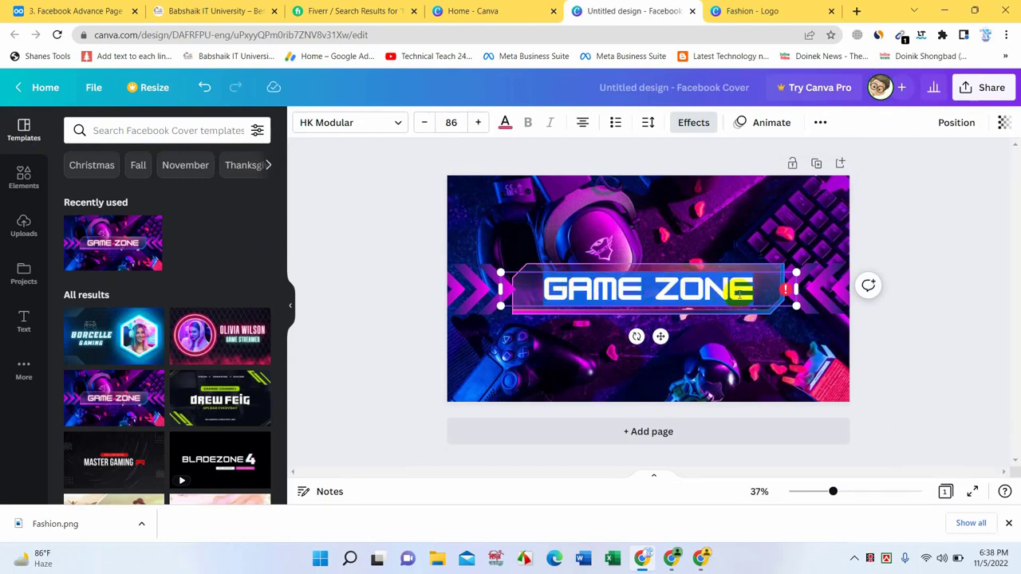
pyautogui.write('FASHIO')
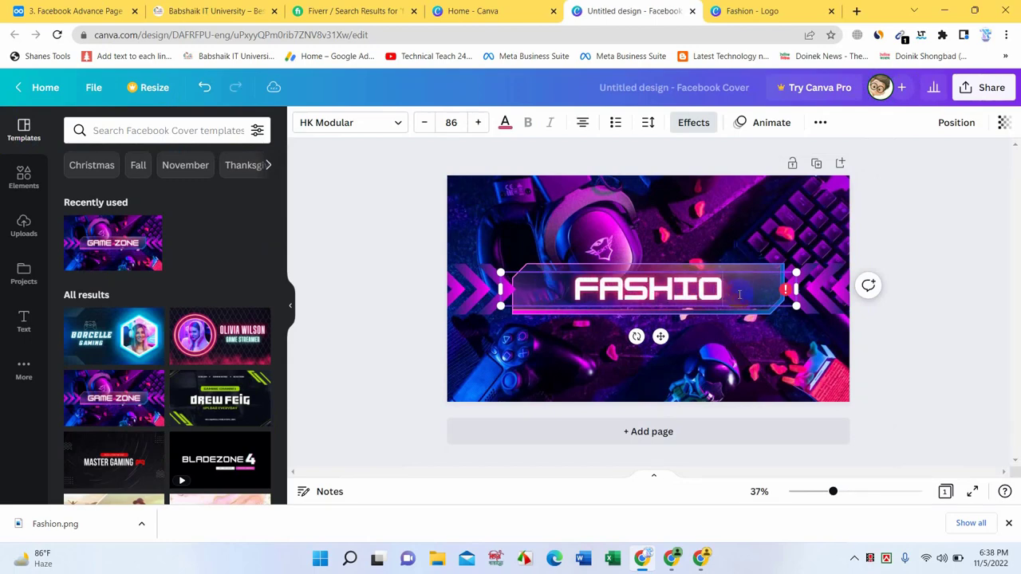
pyautogui.write('N HOUSE')
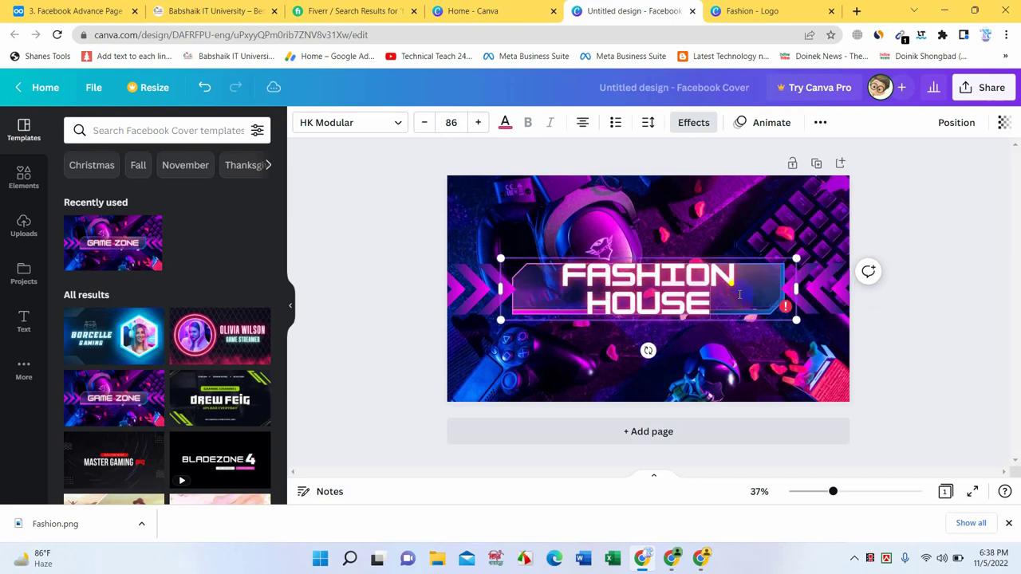
# Shrink the cover title to size 65.7 so it fits on one line and center it inside the banner frame.
pyautogui.moveTo(795, 289)
pyautogui.mouseDown()
pyautogui.moveTo(892, 290)
pyautogui.moveTo(691, 300)
pyautogui.moveTo(795, 281)
pyautogui.mouseUp()
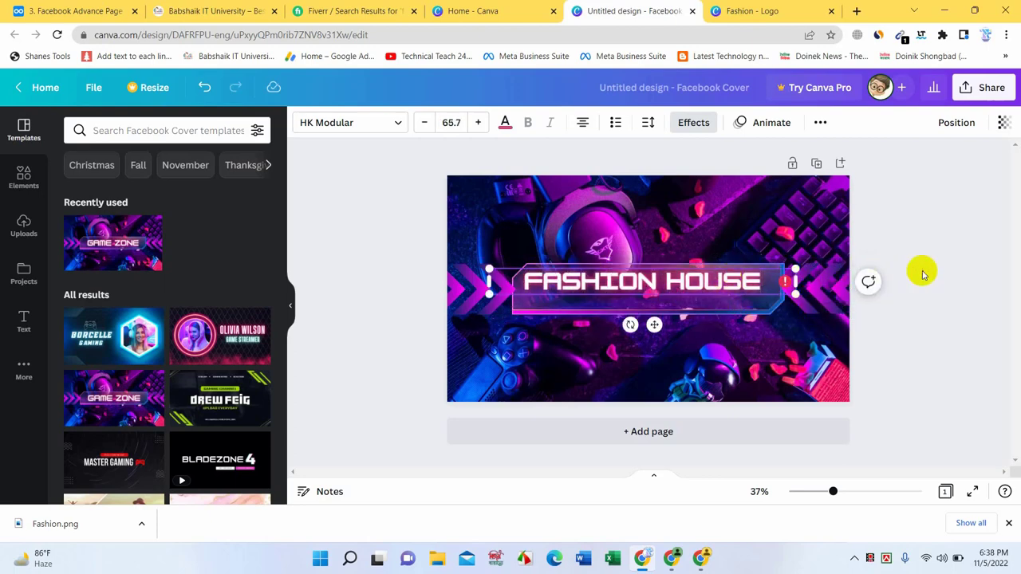
pyautogui.click(868, 191)
pyautogui.moveTo(667, 283); pyautogui.dragTo(674, 291)
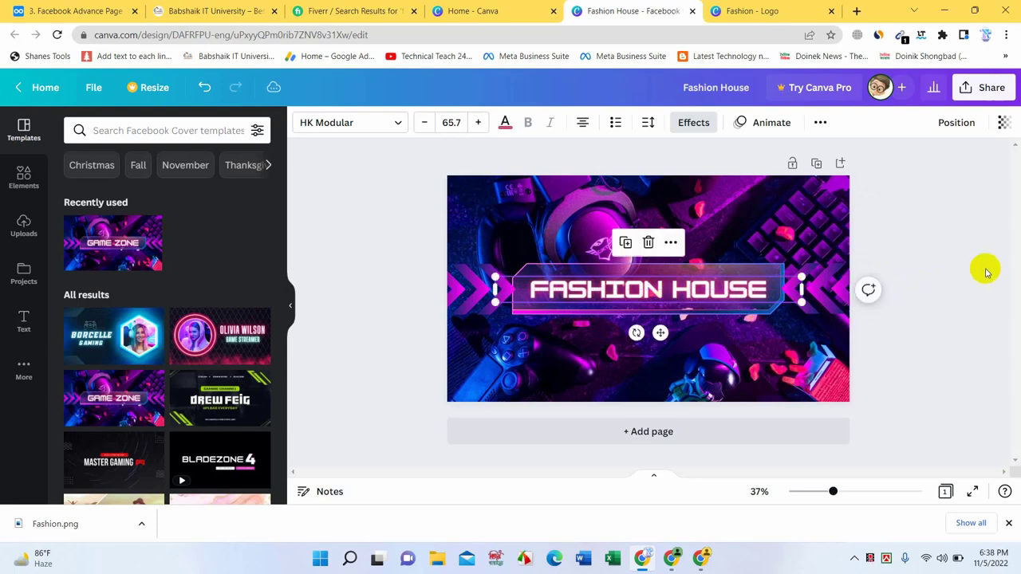
# Examine the available design elements, uploaded images and text styles without adding any to the cover.
pyautogui.click(999, 254)
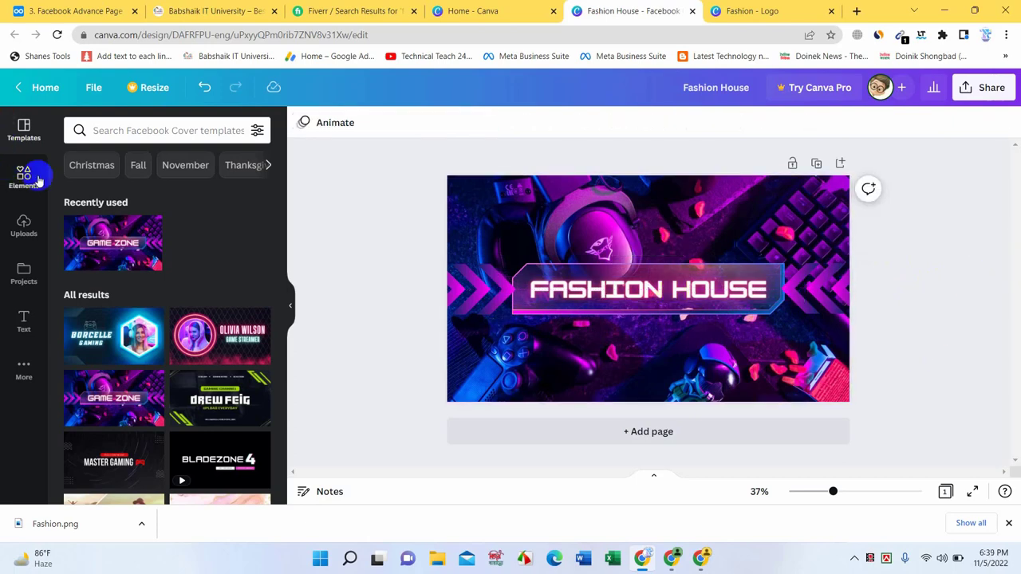
pyautogui.click(24, 177)
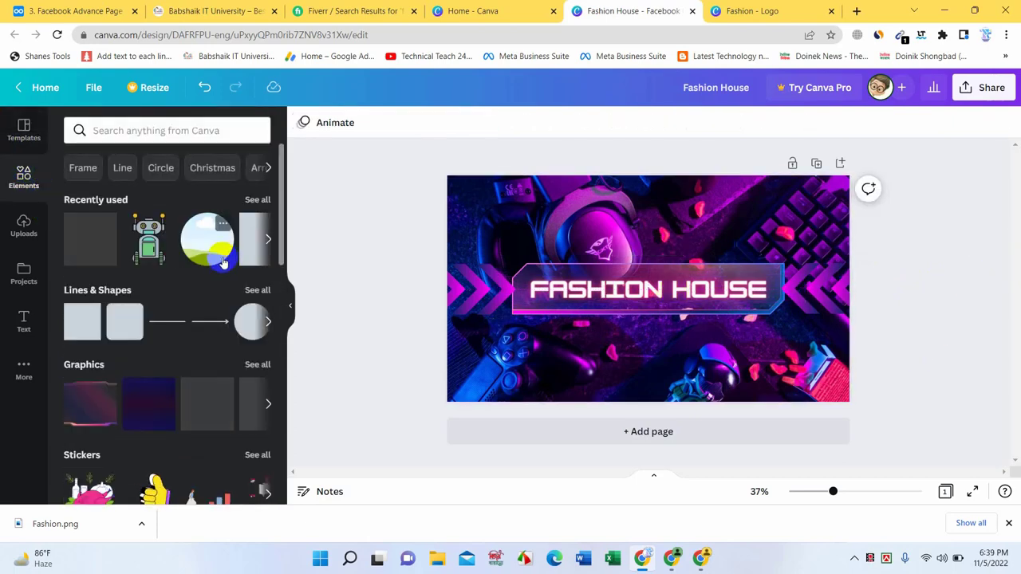
pyautogui.scroll(-1, 210, 285)
pyautogui.scroll(-10, 210, 286)
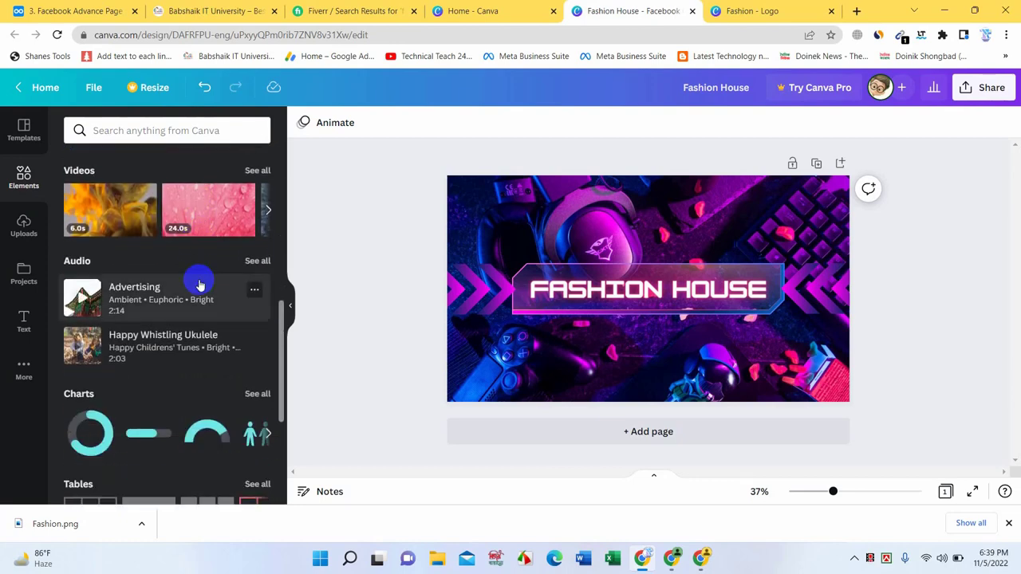
pyautogui.scroll(-5, 199, 286)
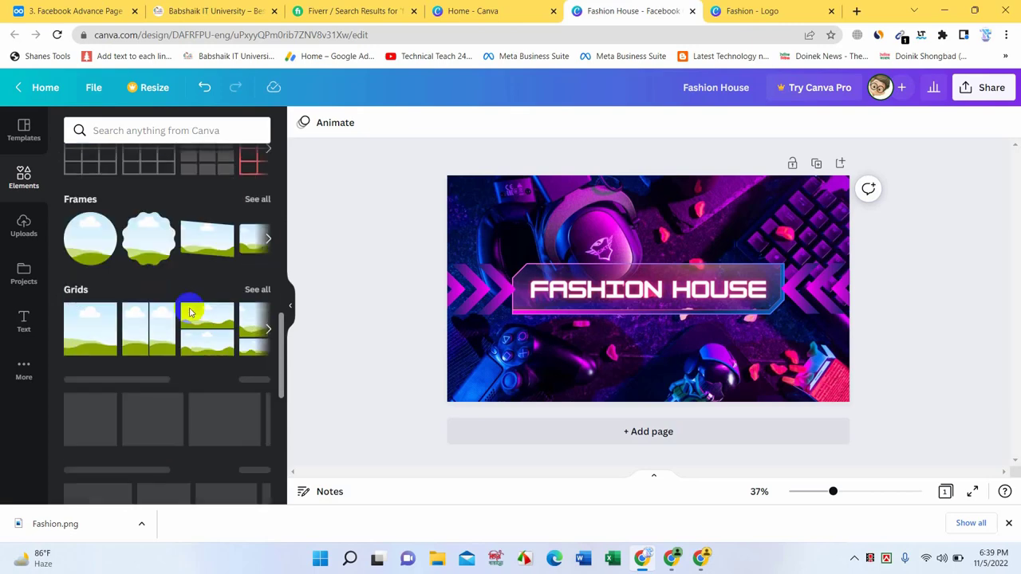
pyautogui.scroll(10, 141, 274)
pyautogui.click(11, 237)
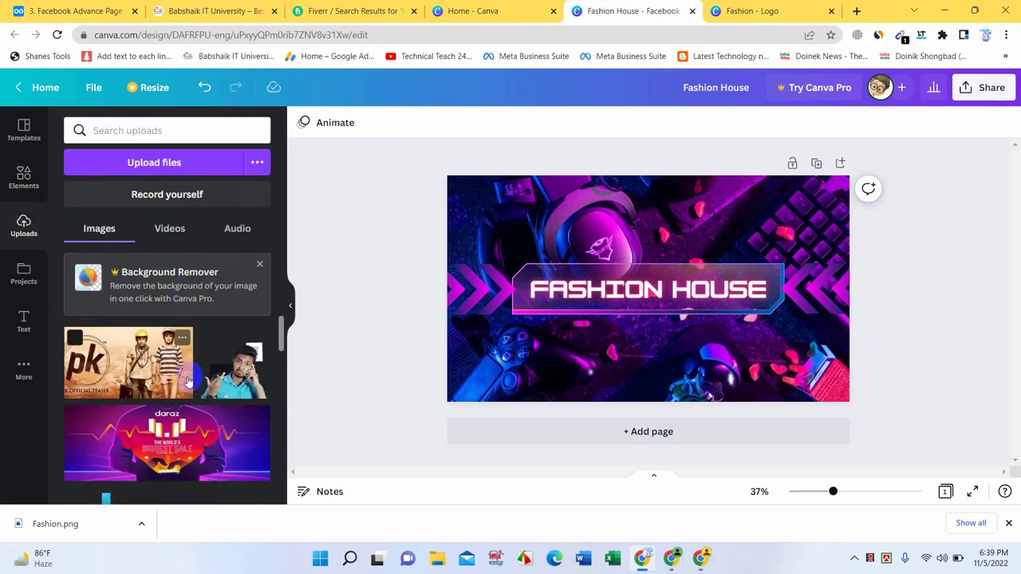
pyautogui.scroll(-3, 183, 371)
pyautogui.scroll(-5, 183, 372)
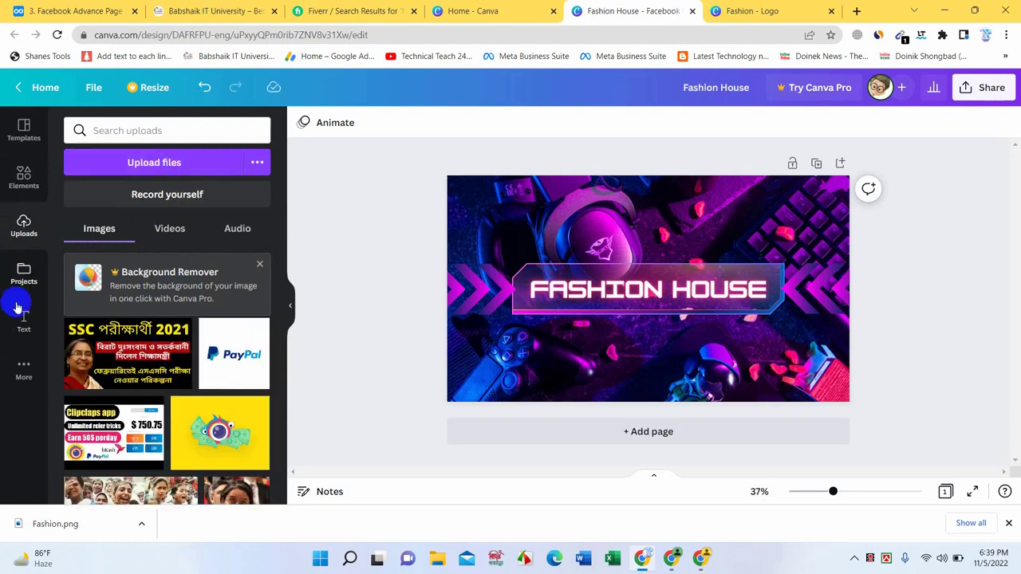
pyautogui.click(21, 319)
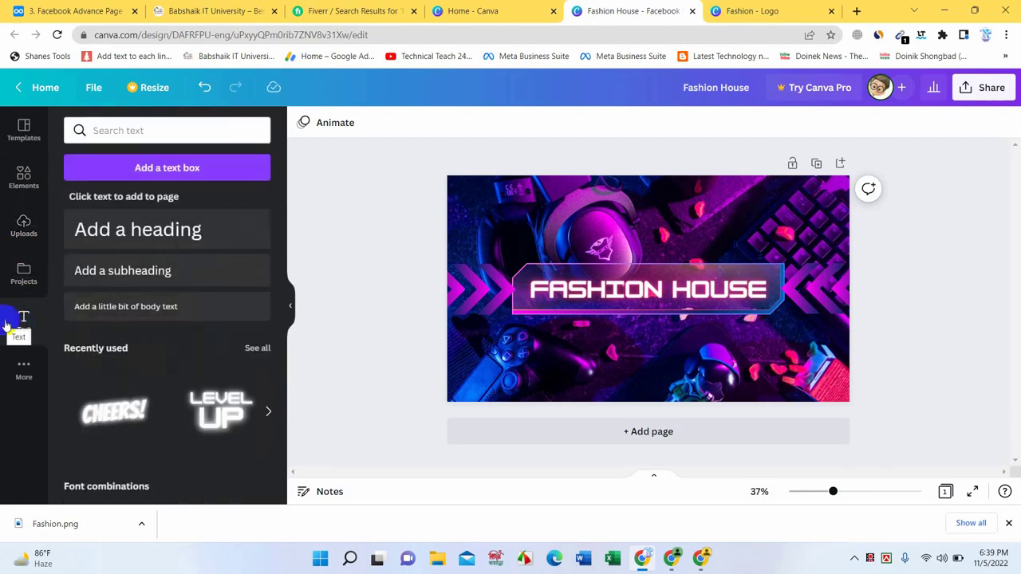
pyautogui.scroll(-4, 167, 310)
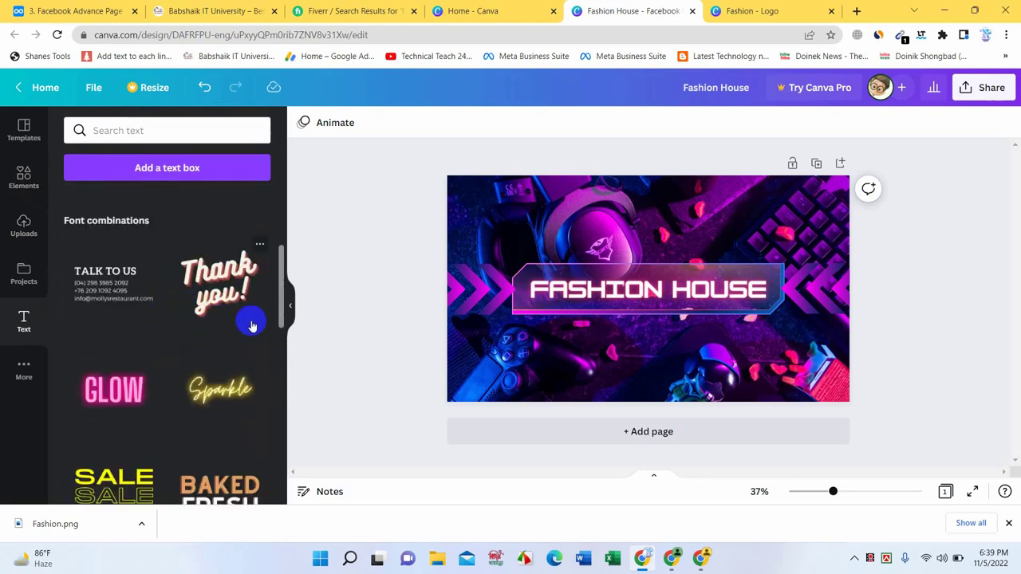
pyautogui.scroll(-2, 239, 319)
pyautogui.scroll(3, 191, 354)
pyautogui.scroll(2, 191, 354)
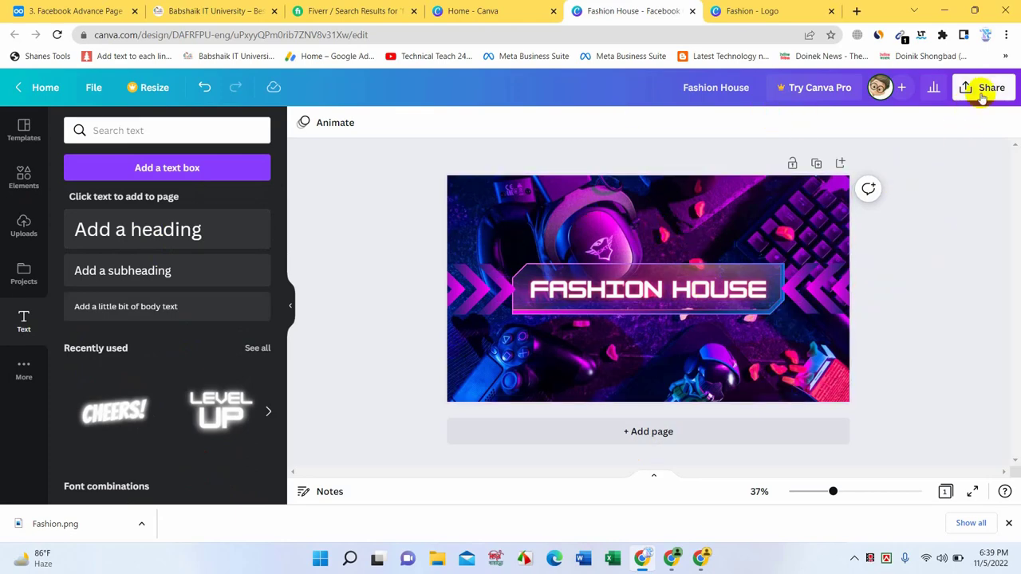
# Download the finished Fashion House cover design as a PNG at 1,640 × 924 px.
pyautogui.click(983, 94)
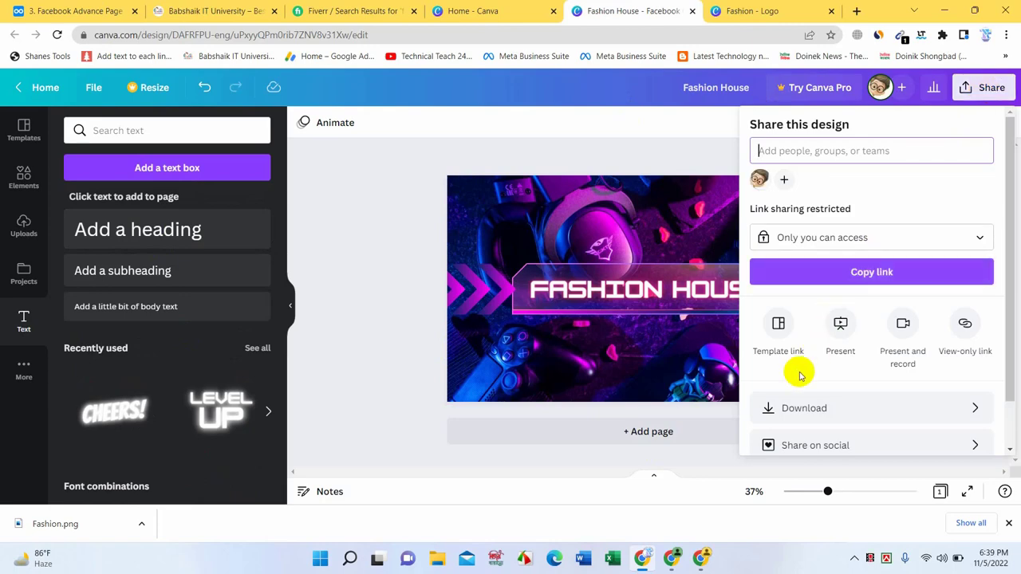
pyautogui.click(910, 412)
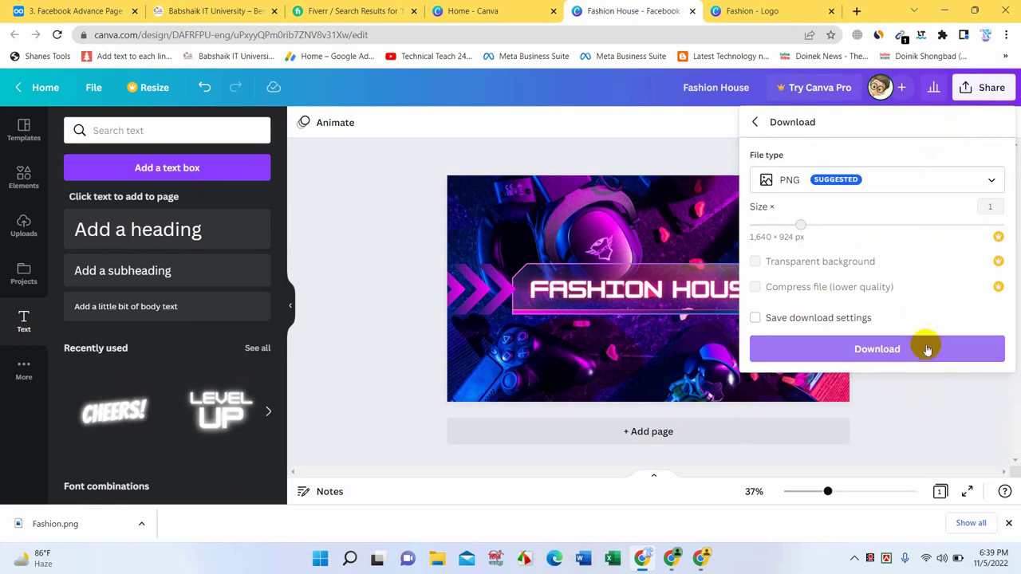
pyautogui.click(878, 353)
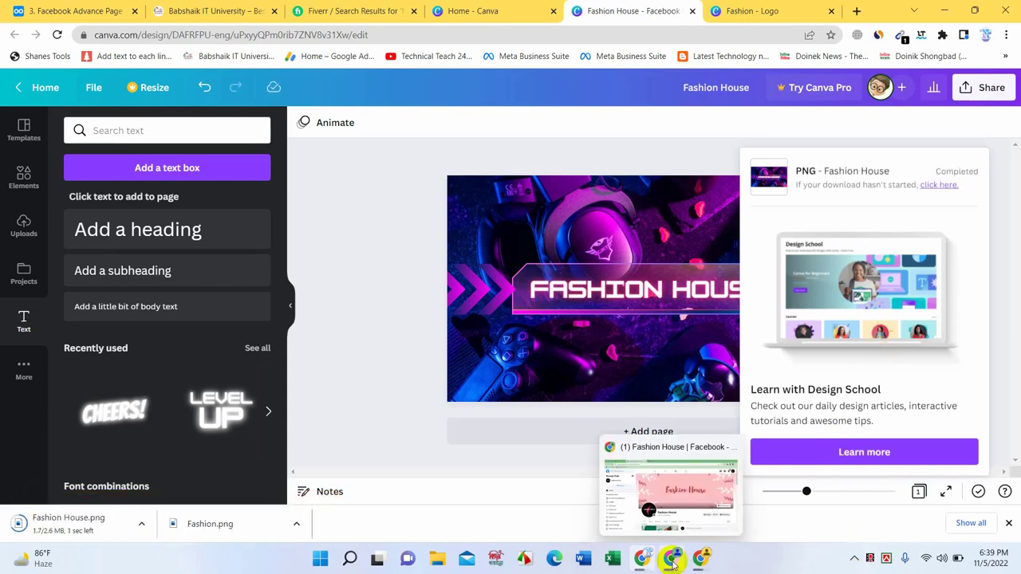
# Switch to the Fashion House Facebook Page and view its profile picture update options.
pyautogui.click(673, 556)
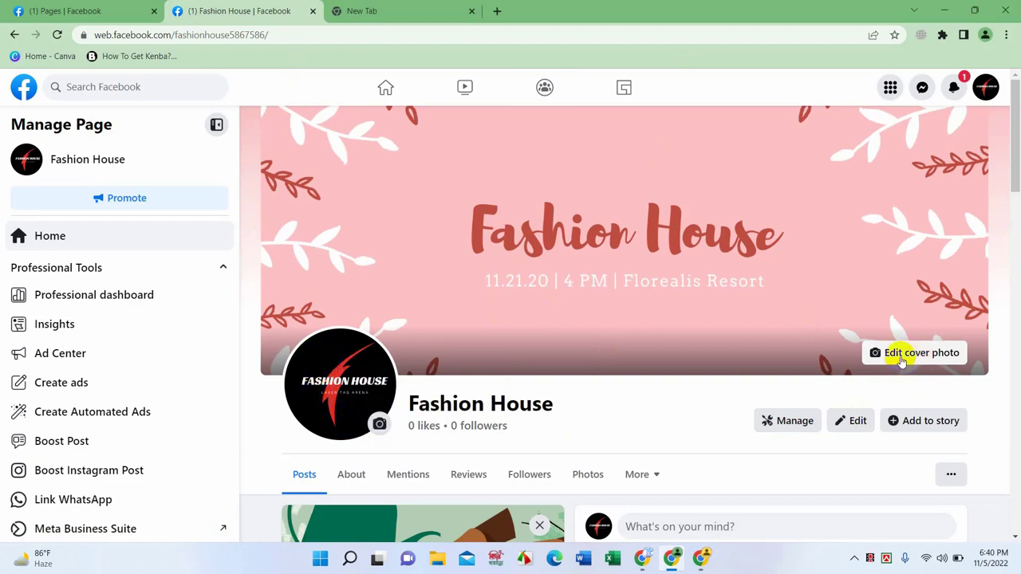
pyautogui.click(379, 426)
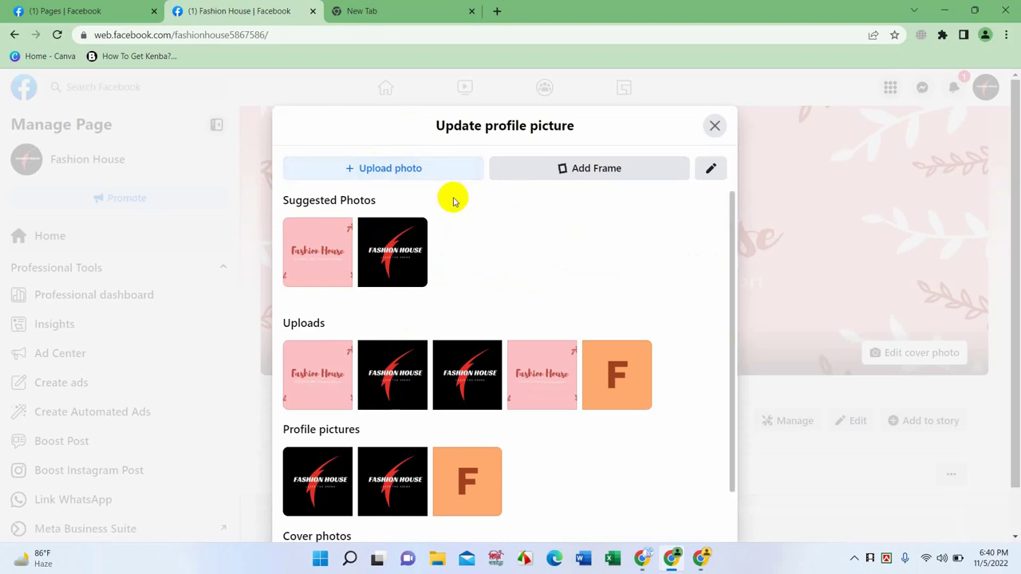
pyautogui.click(715, 127)
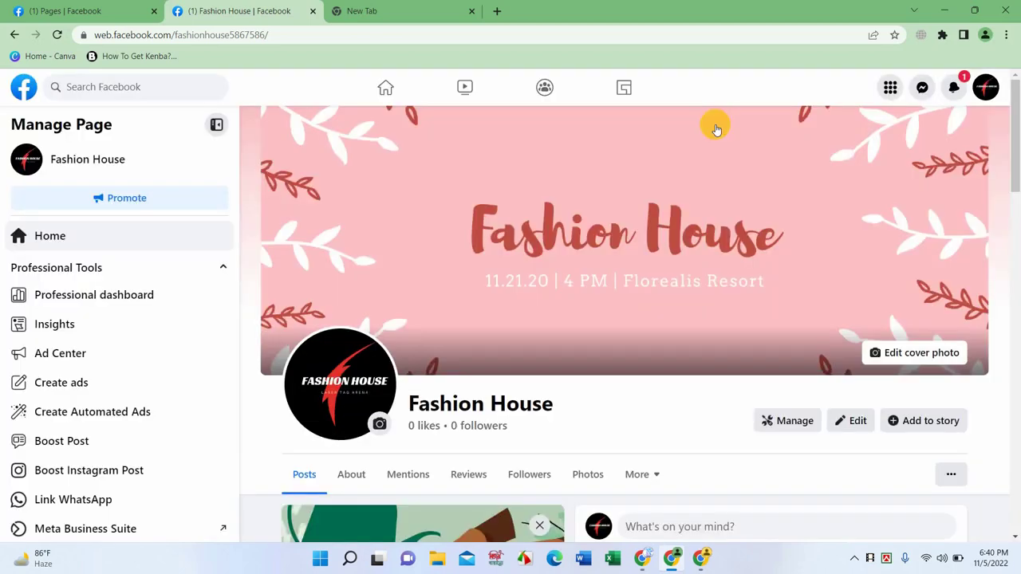
# Open the Page's details for editing and review the profile picture, cover photo, bio and intro sections.
pyautogui.click(846, 423)
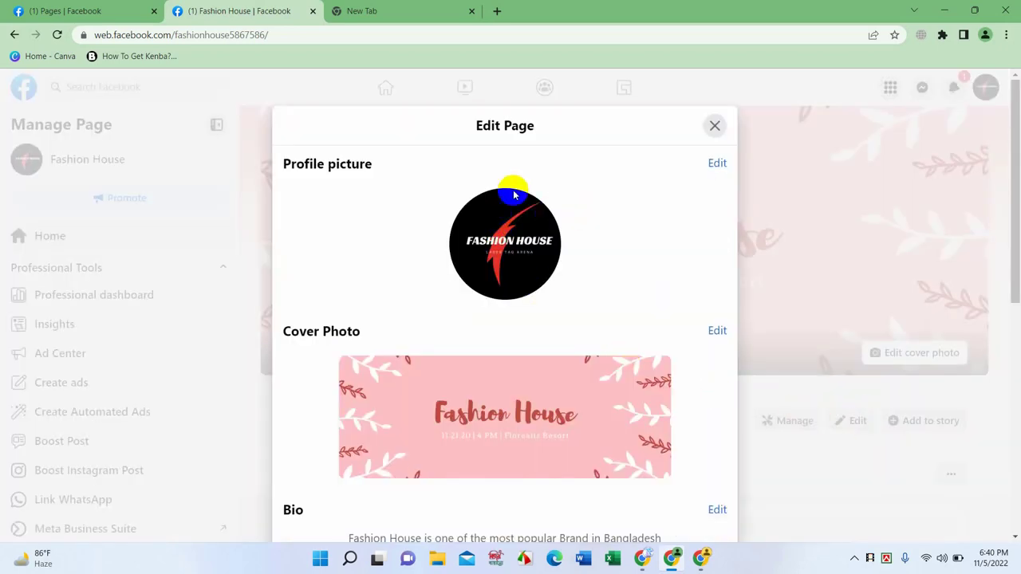
pyautogui.scroll(-2, 526, 191)
pyautogui.scroll(-4, 406, 339)
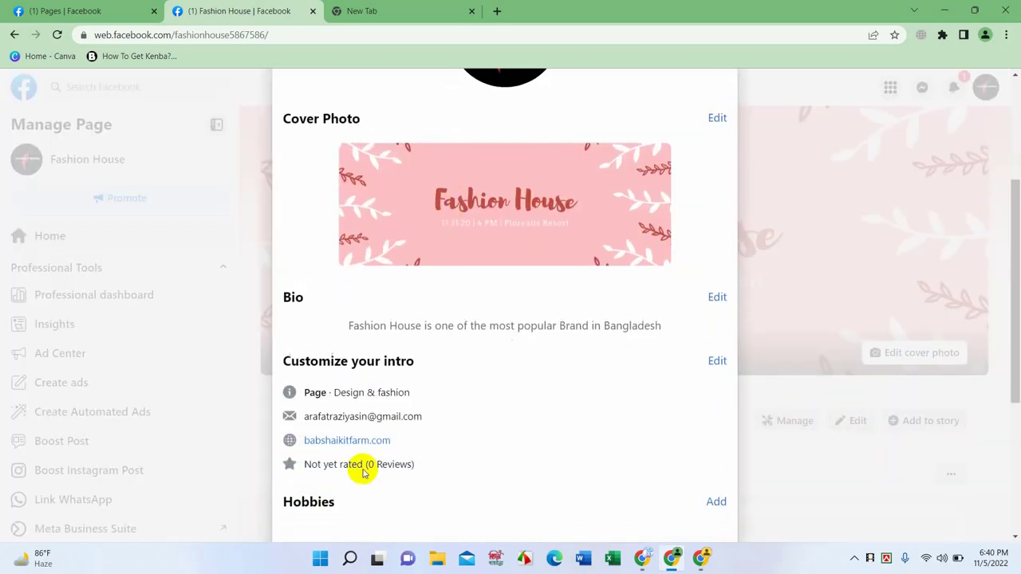
pyautogui.scroll(3, 417, 412)
pyautogui.scroll(3, 423, 411)
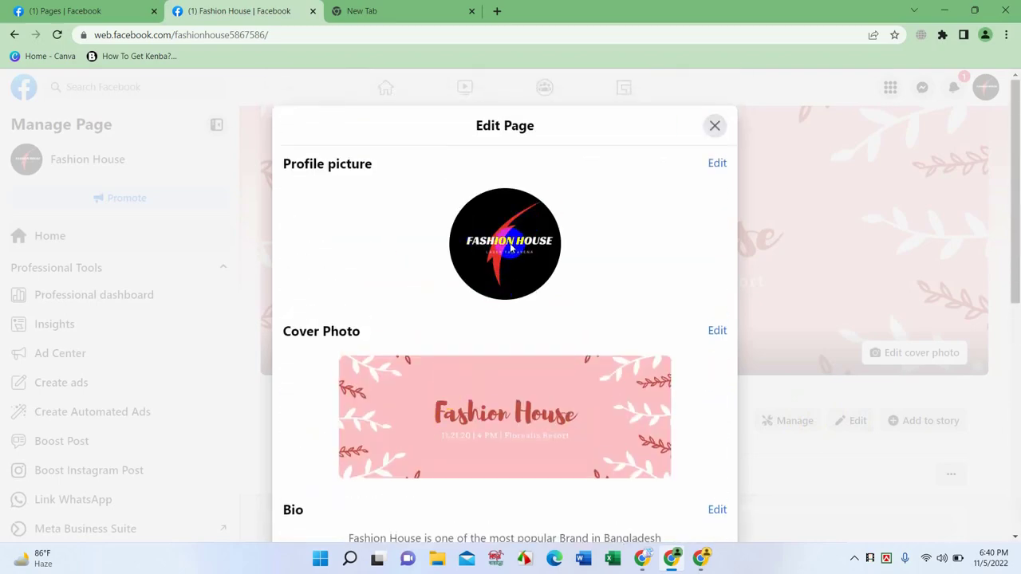
pyautogui.scroll(-5, 515, 324)
pyautogui.scroll(5, 517, 371)
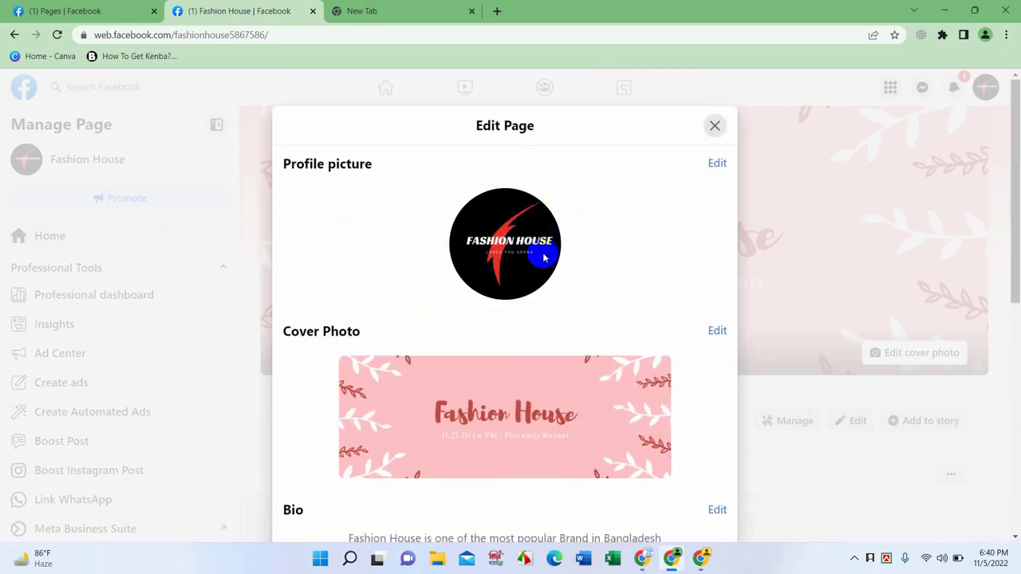
pyautogui.click(717, 165)
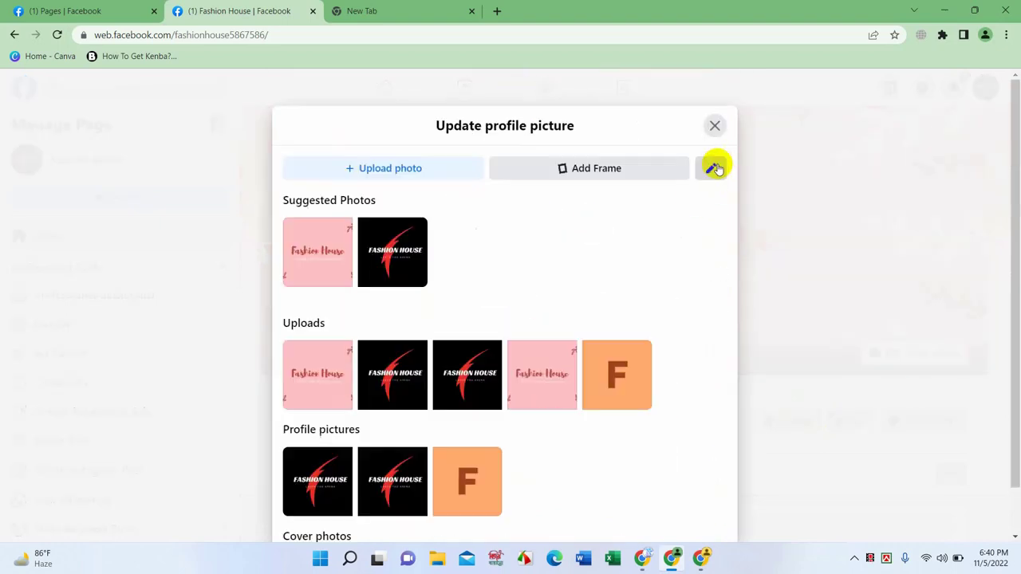
pyautogui.click(390, 169)
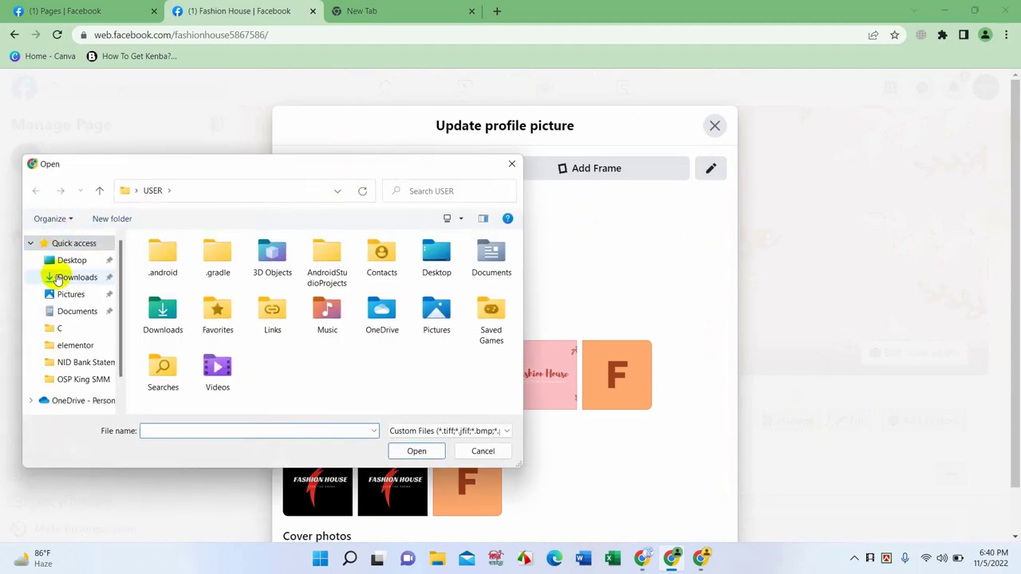
pyautogui.click(57, 278)
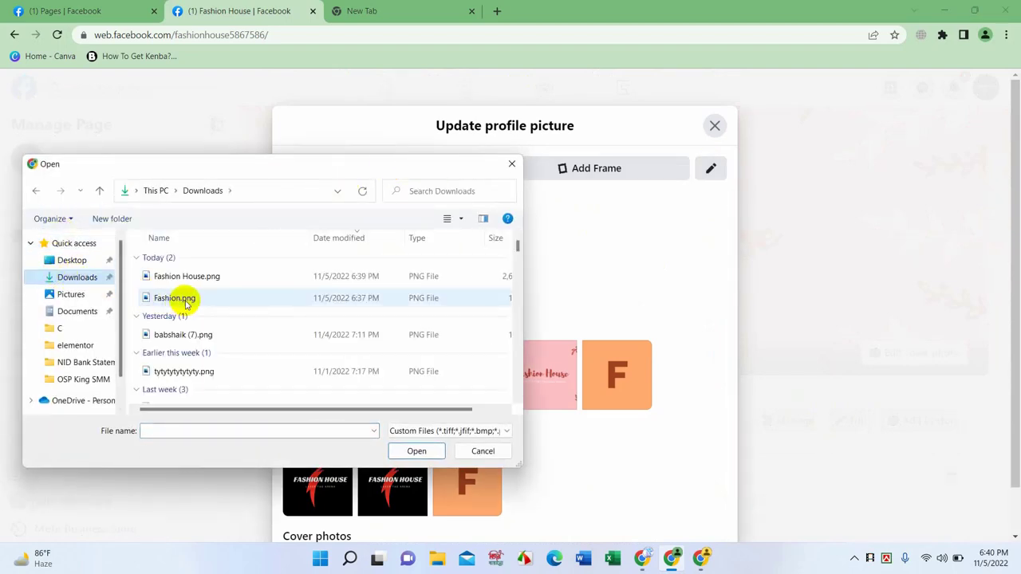
pyautogui.click(186, 301)
pyautogui.click(411, 451)
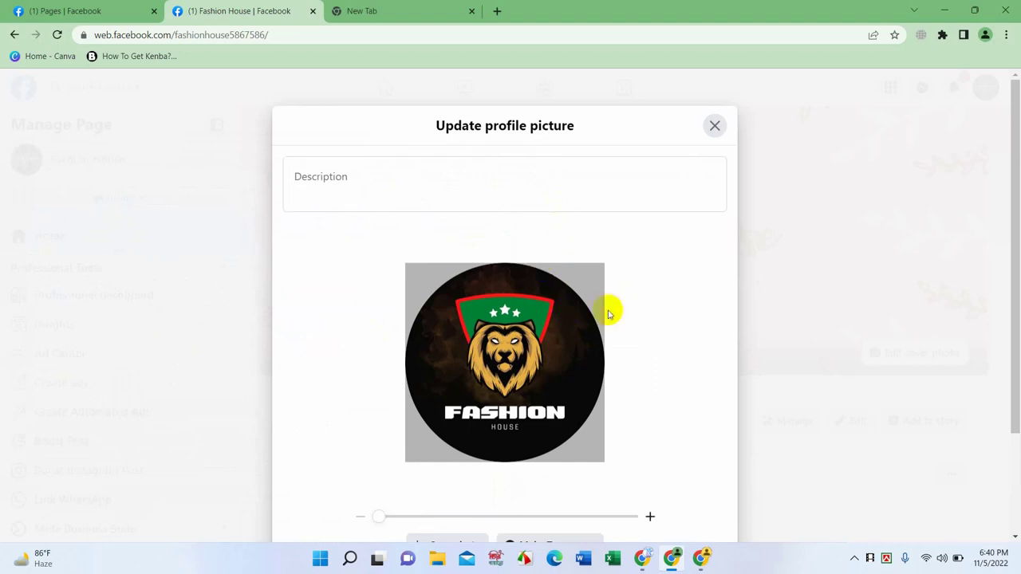
pyautogui.scroll(-2, 690, 396)
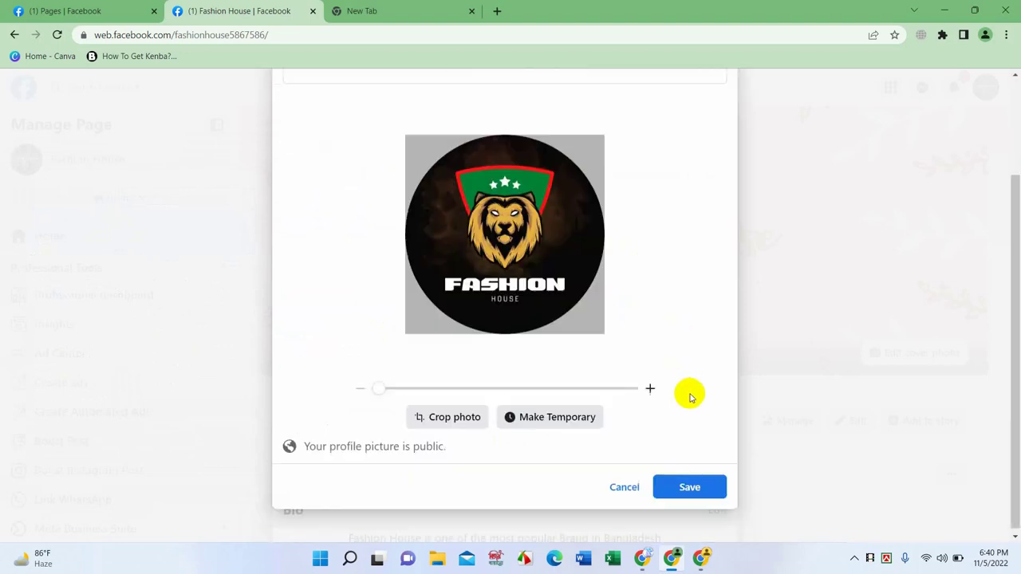
pyautogui.click(691, 485)
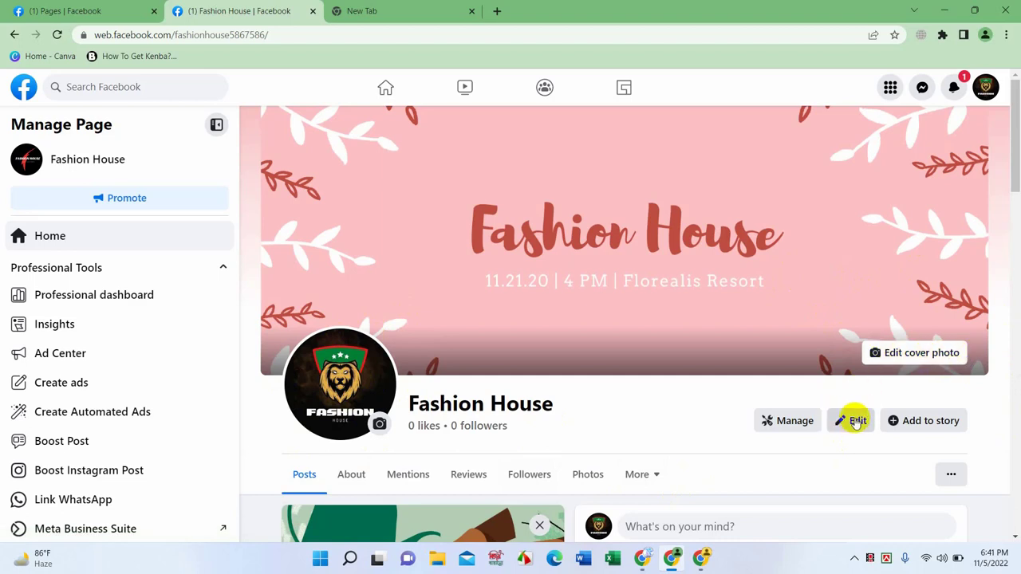
# Upload Fashion House.png from the Downloads folder as the Page's cover photo and save the change.
pyautogui.click(900, 353)
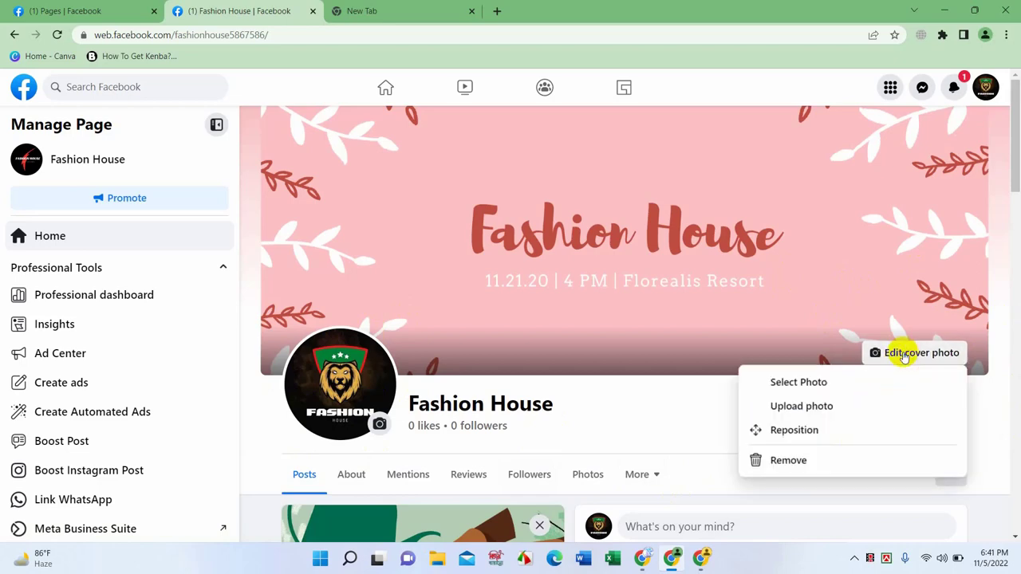
pyautogui.click(800, 406)
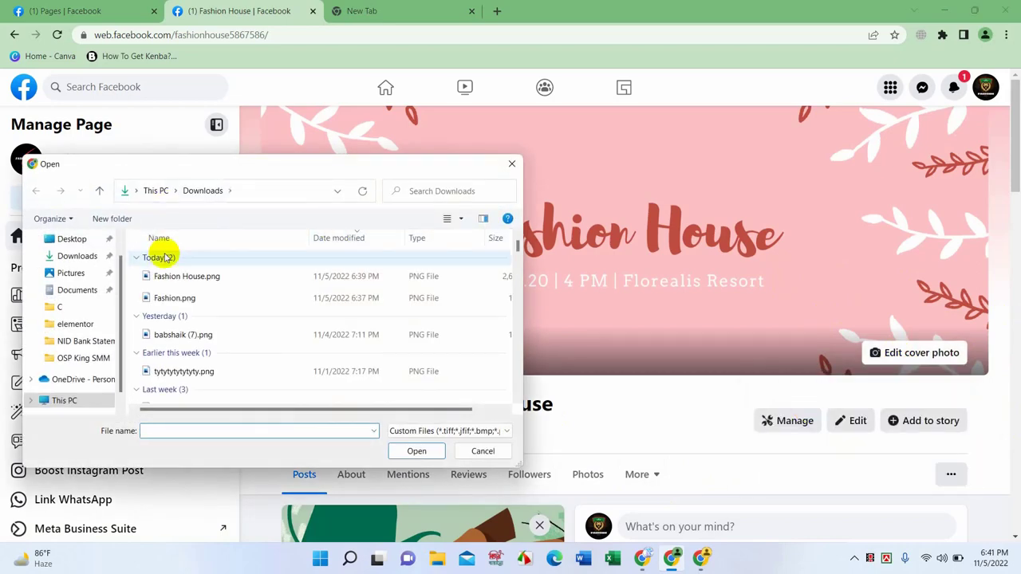
pyautogui.click(173, 277)
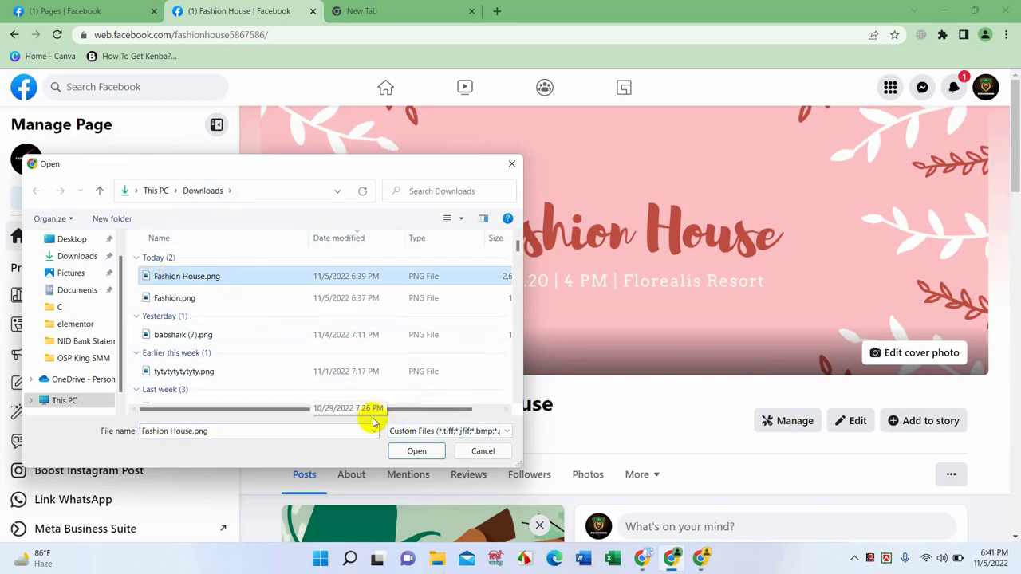
pyautogui.click(416, 452)
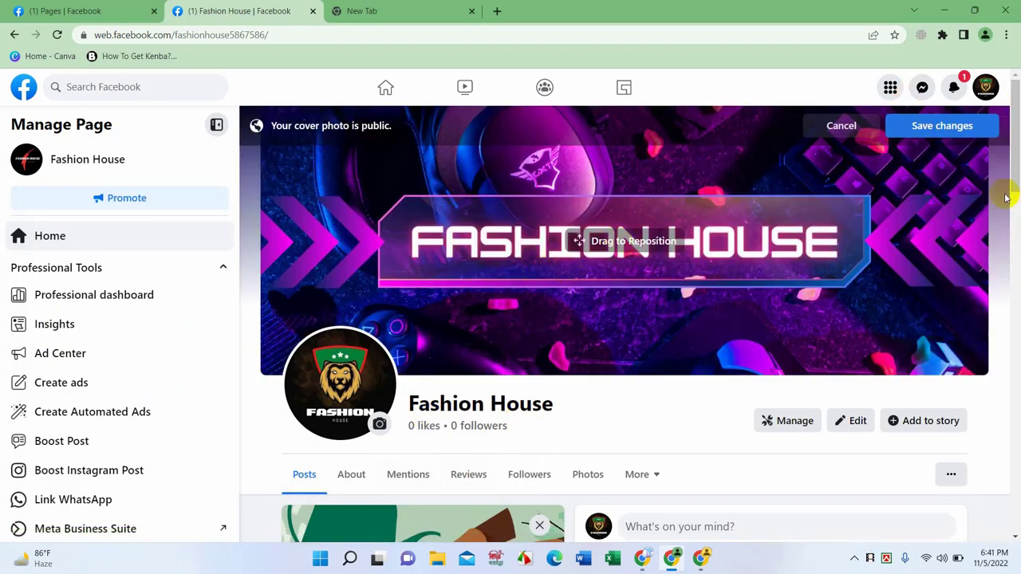
pyautogui.click(972, 140)
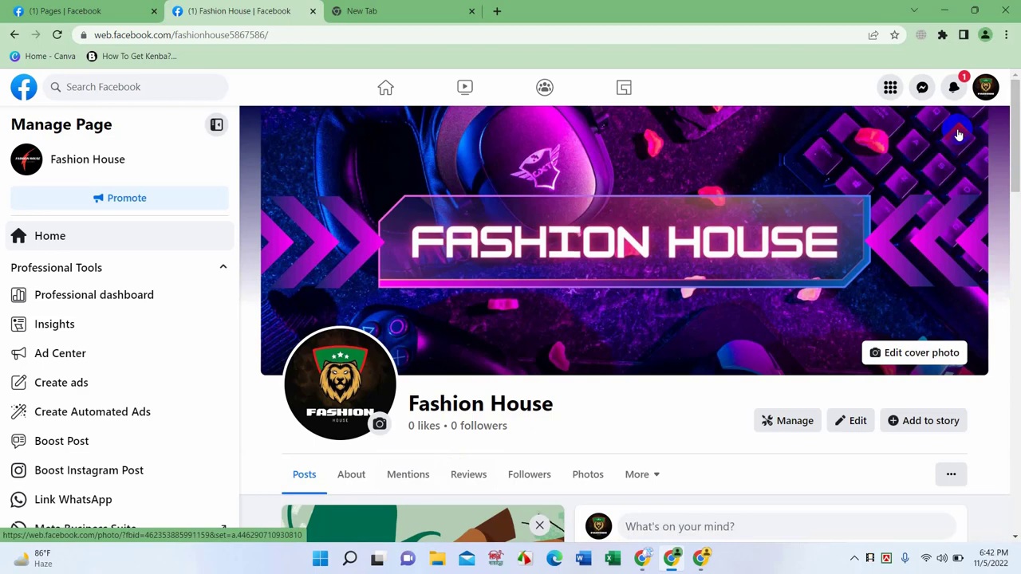
# Open the Page's professional dashboard and review its overview, recent posts and management tools.
pyautogui.scroll(-1, 877, 351)
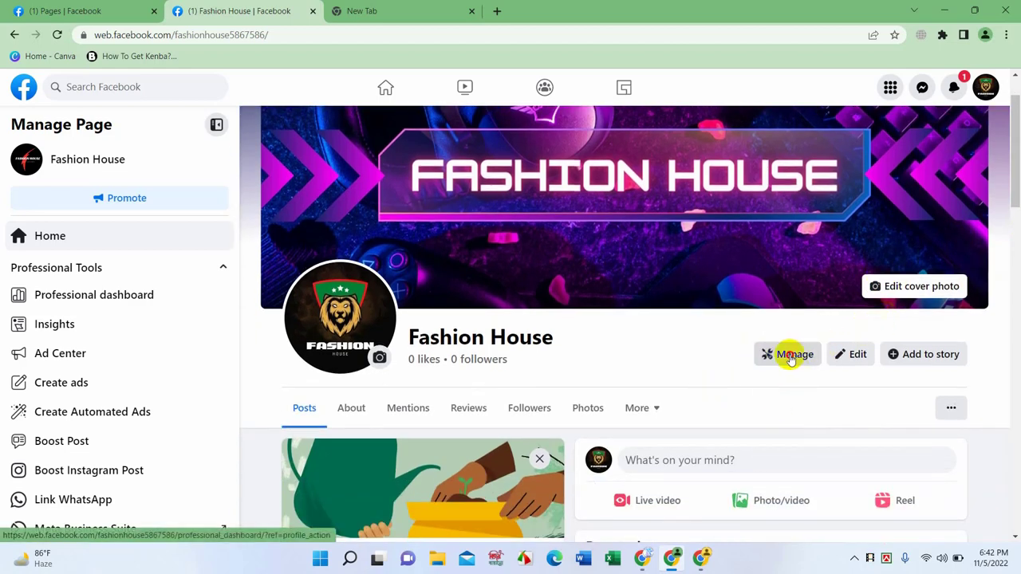
pyautogui.click(789, 355)
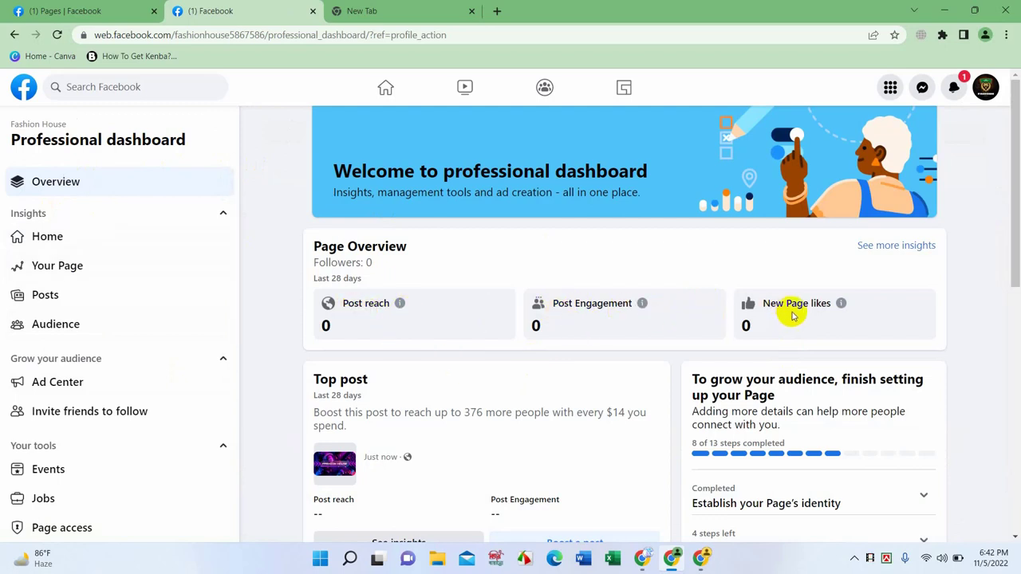
pyautogui.scroll(-4, 488, 295)
pyautogui.scroll(-2, 481, 309)
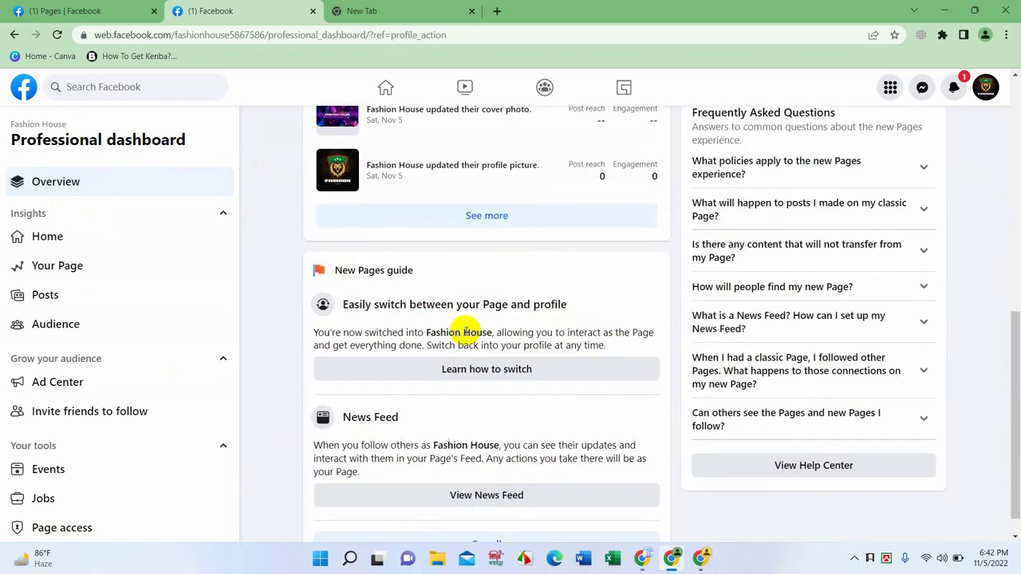
pyautogui.scroll(2, 337, 268)
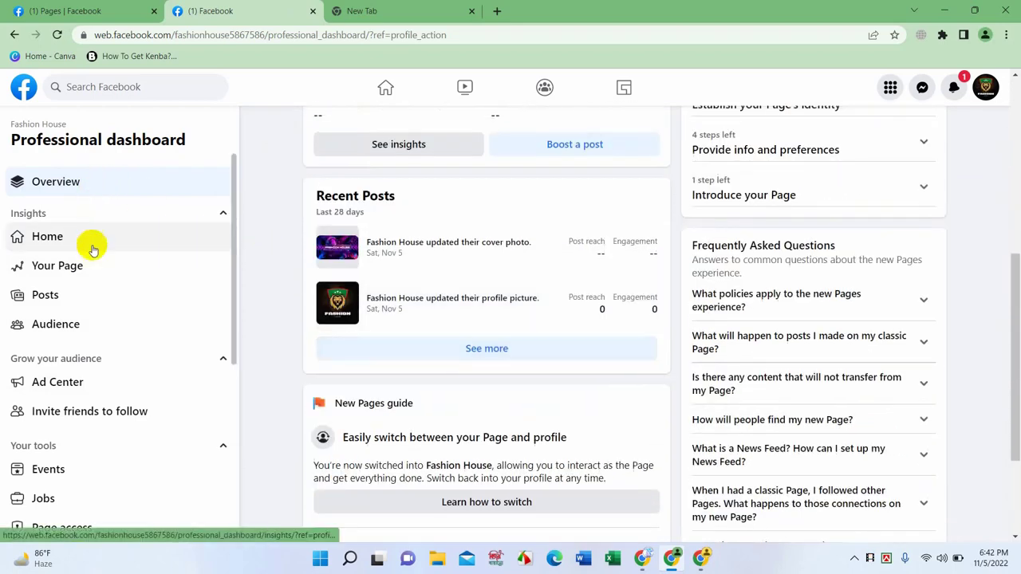
pyautogui.scroll(-1, 90, 263)
pyautogui.scroll(-3, 90, 275)
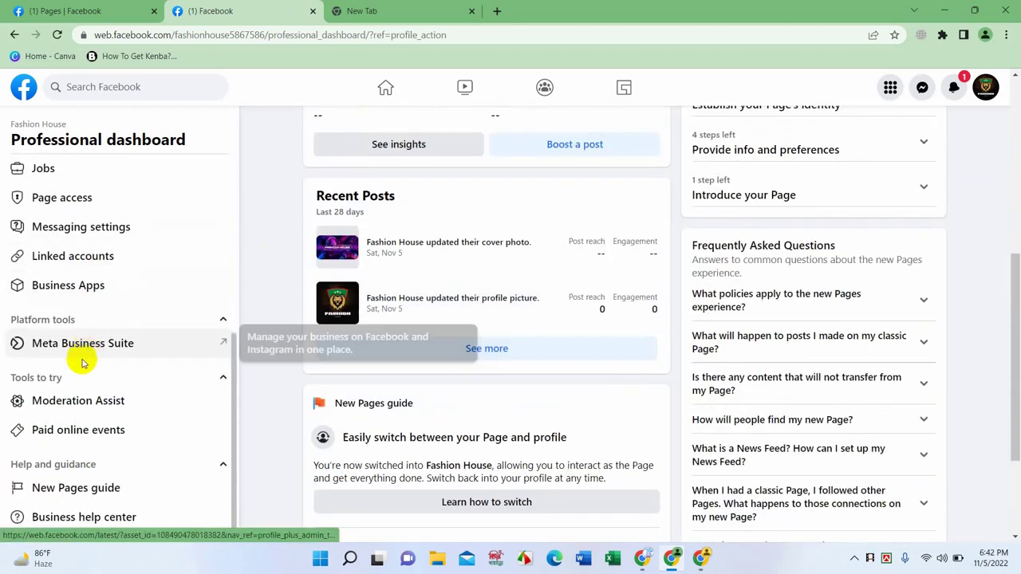
# Review the tools in the professional dashboard and open the Page access settings.
pyautogui.scroll(4, 90, 406)
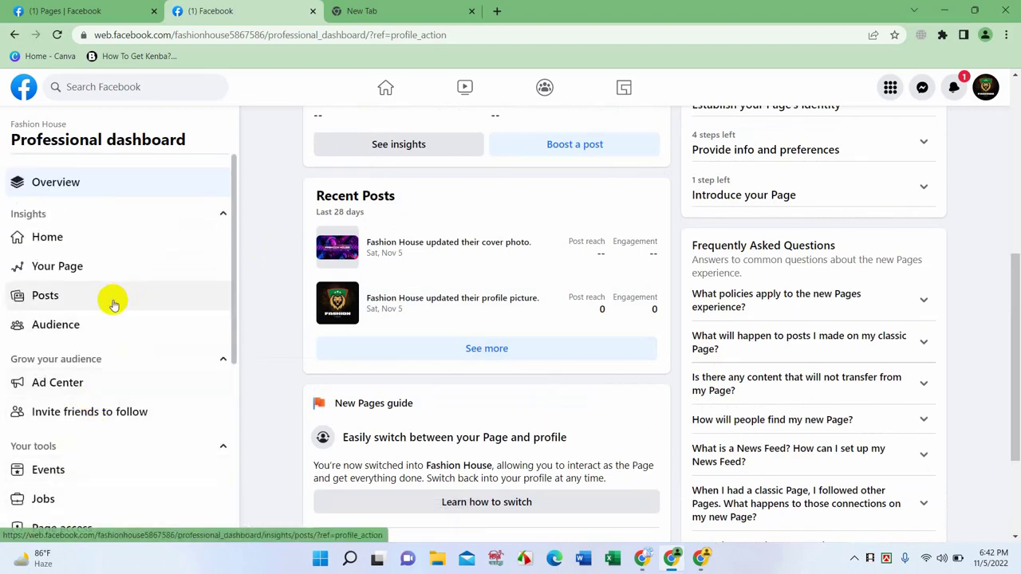
pyautogui.scroll(-3, 114, 303)
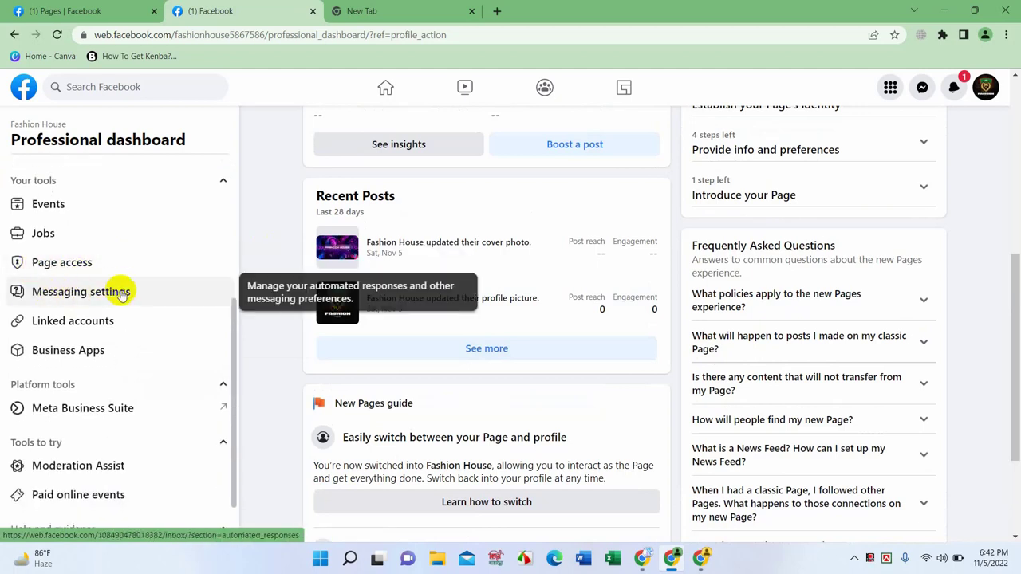
pyautogui.click(80, 270)
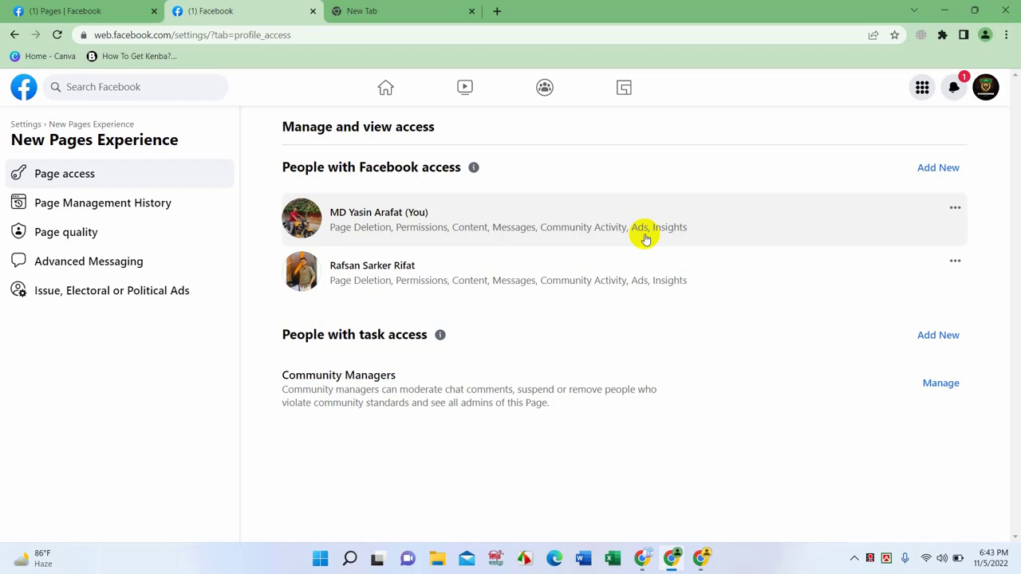
# Start adding a new person with Facebook access to the Page, searching by first name and choosing a match from the list.
pyautogui.click(949, 169)
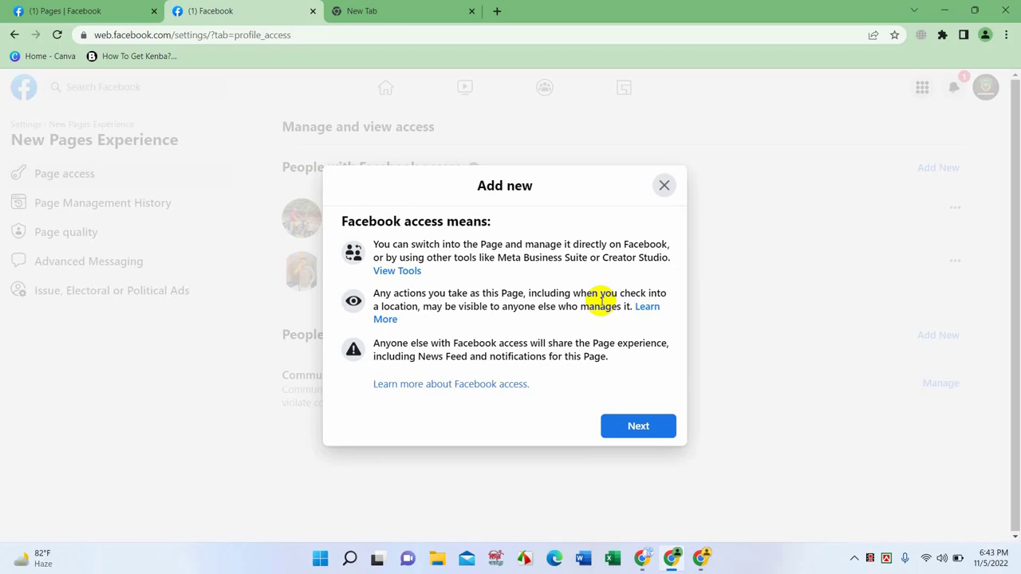
pyautogui.click(638, 428)
pyautogui.click(455, 193)
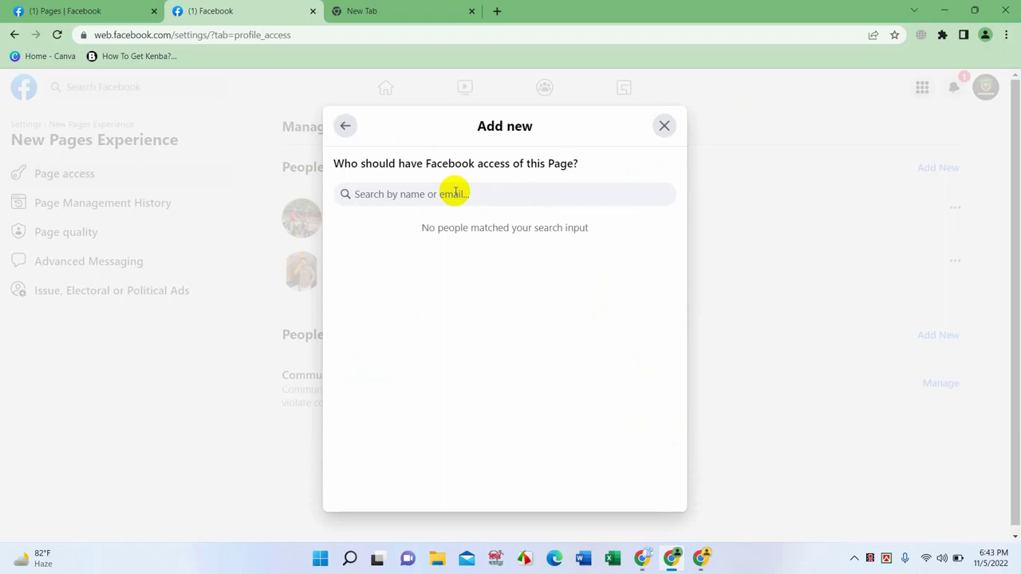
pyautogui.write('joy')
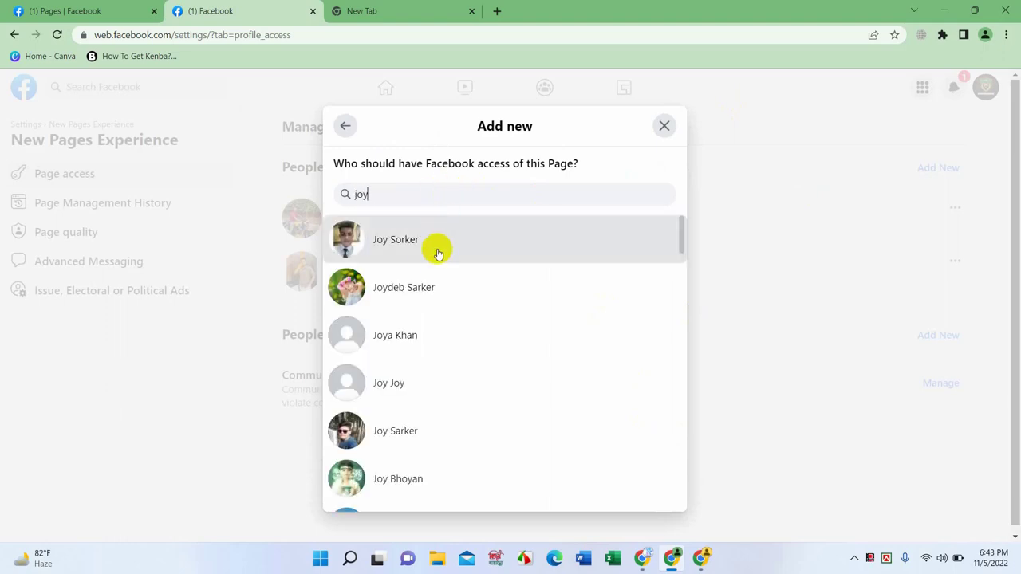
pyautogui.scroll(-5, 438, 305)
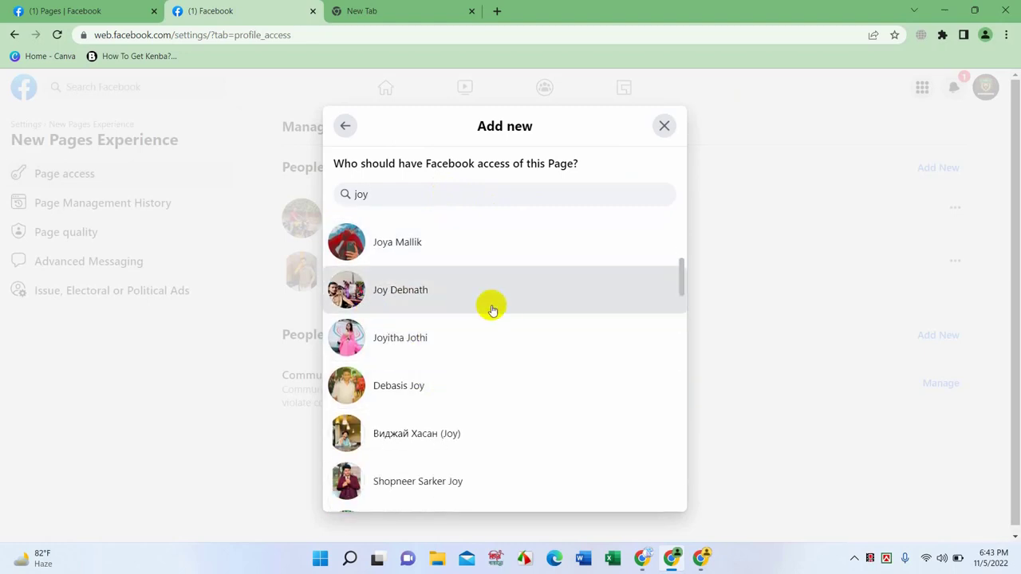
pyautogui.click(426, 308)
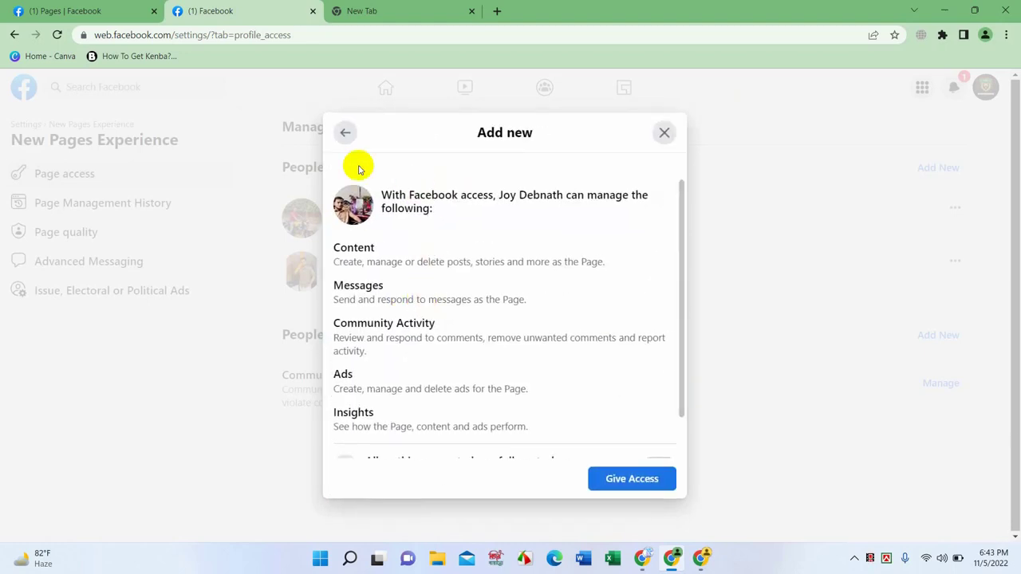
# Review the content, messages, community activity, ads and insights permissions that Facebook access gives the chosen person.
pyautogui.scroll(-1, 383, 264)
pyautogui.scroll(1, 387, 266)
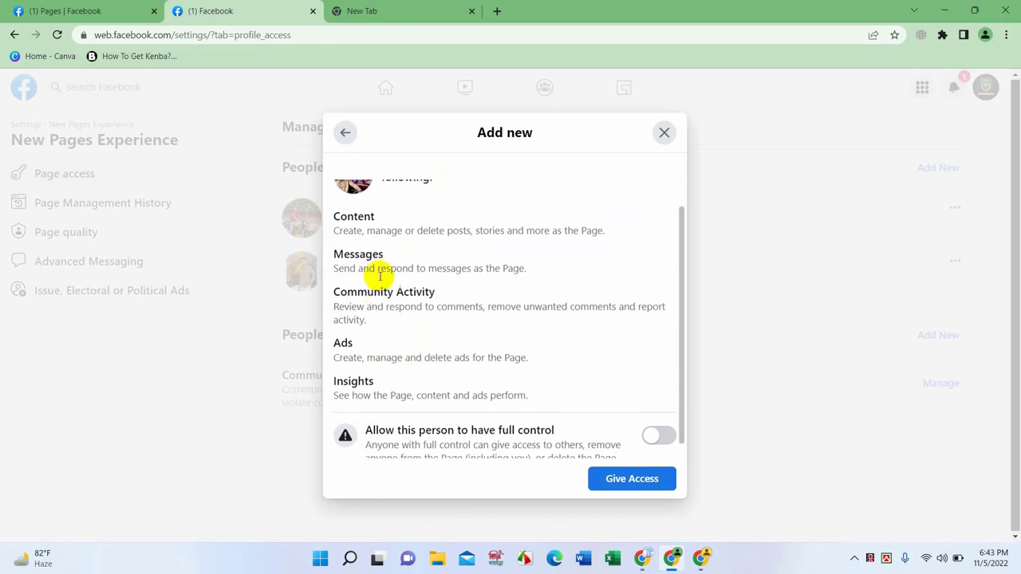
pyautogui.doubleClick(351, 247)
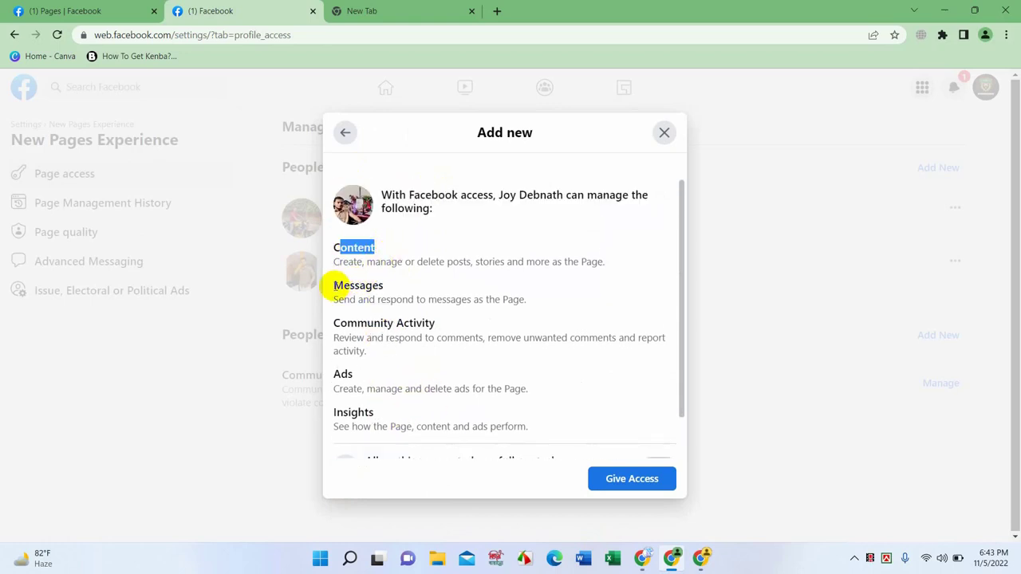
pyautogui.doubleClick(375, 285)
pyautogui.moveTo(334, 324); pyautogui.dragTo(435, 324)
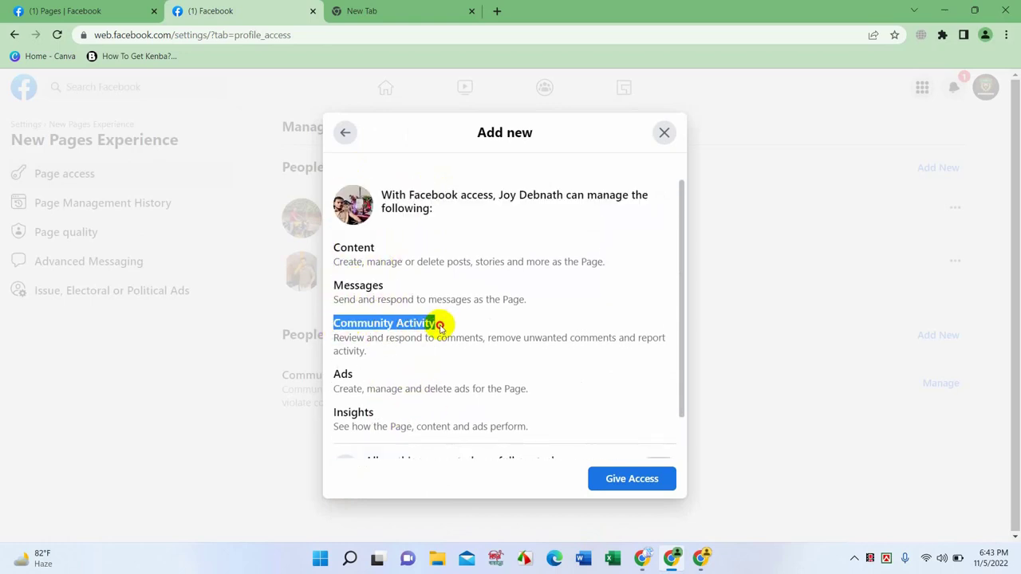
pyautogui.scroll(-1, 391, 335)
pyautogui.doubleClick(351, 326)
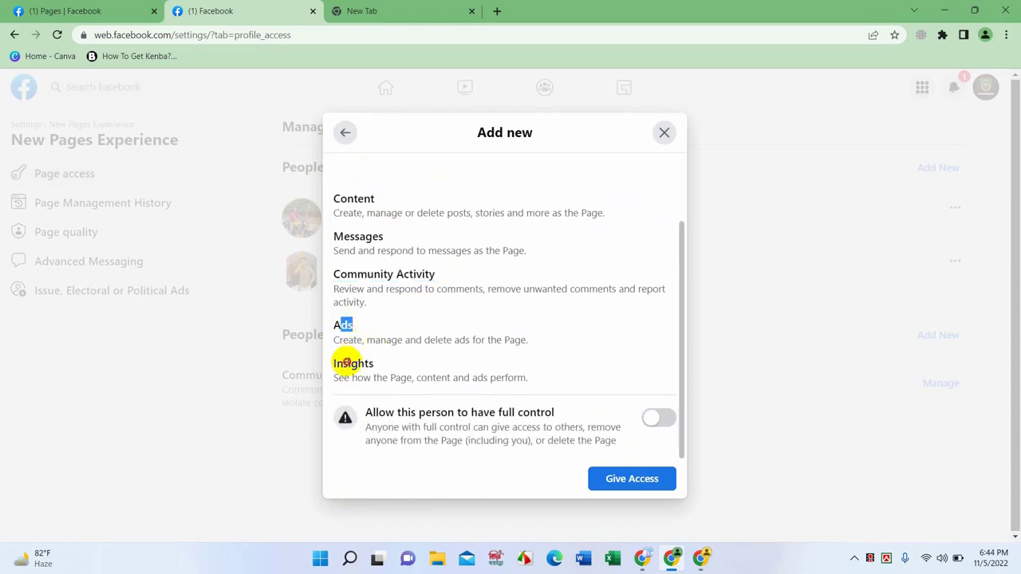
pyautogui.moveTo(348, 364); pyautogui.dragTo(457, 372)
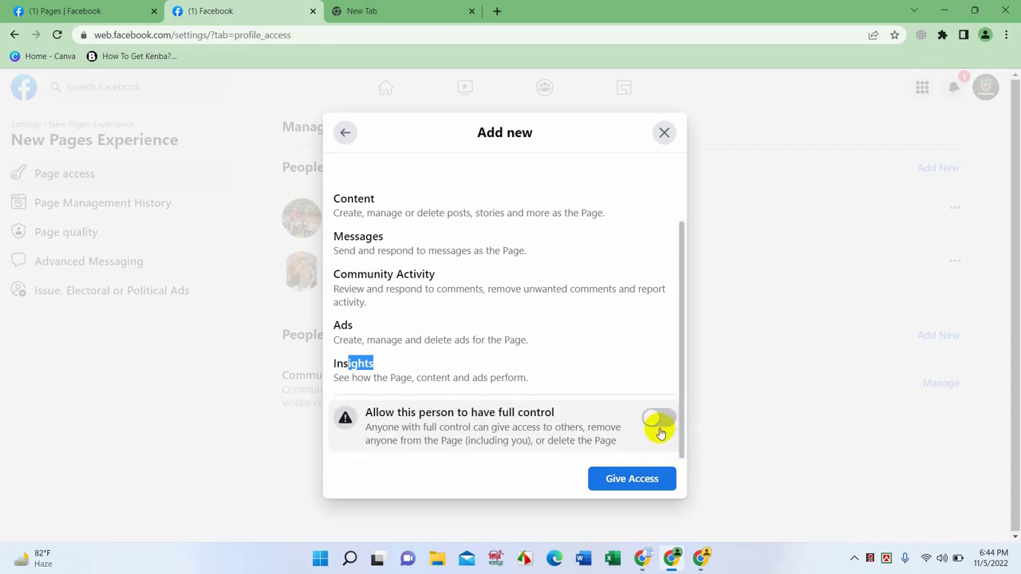
# Try the full control option on and off, proceed with giving access as far as the password confirmation, and cancel it.
pyautogui.click(657, 420)
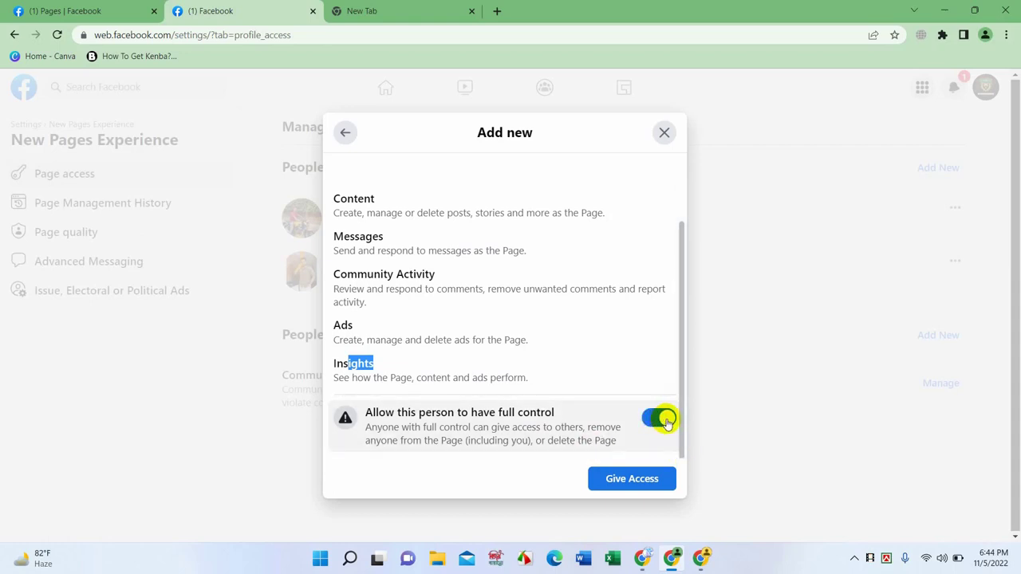
pyautogui.click(652, 422)
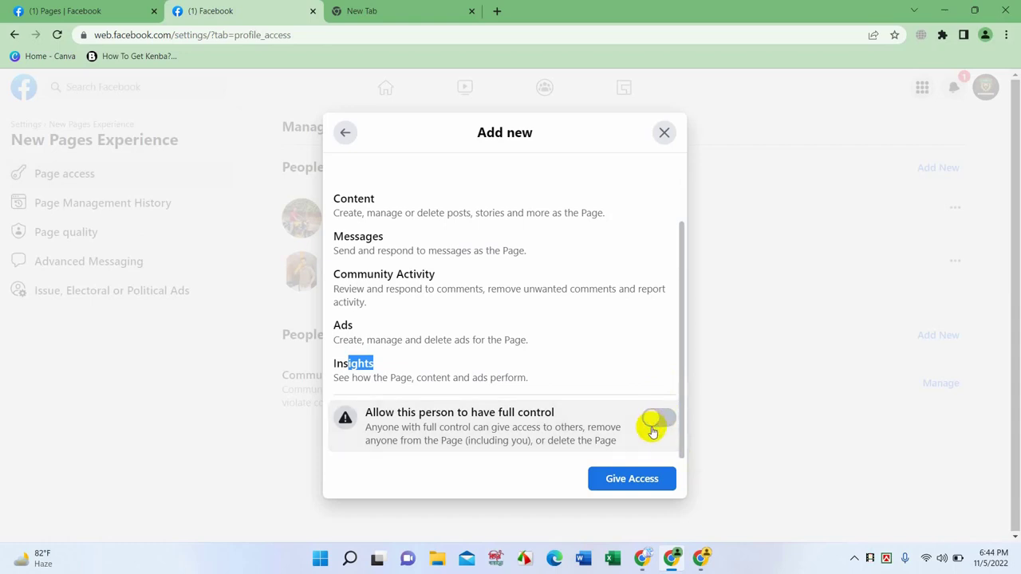
pyautogui.click(644, 481)
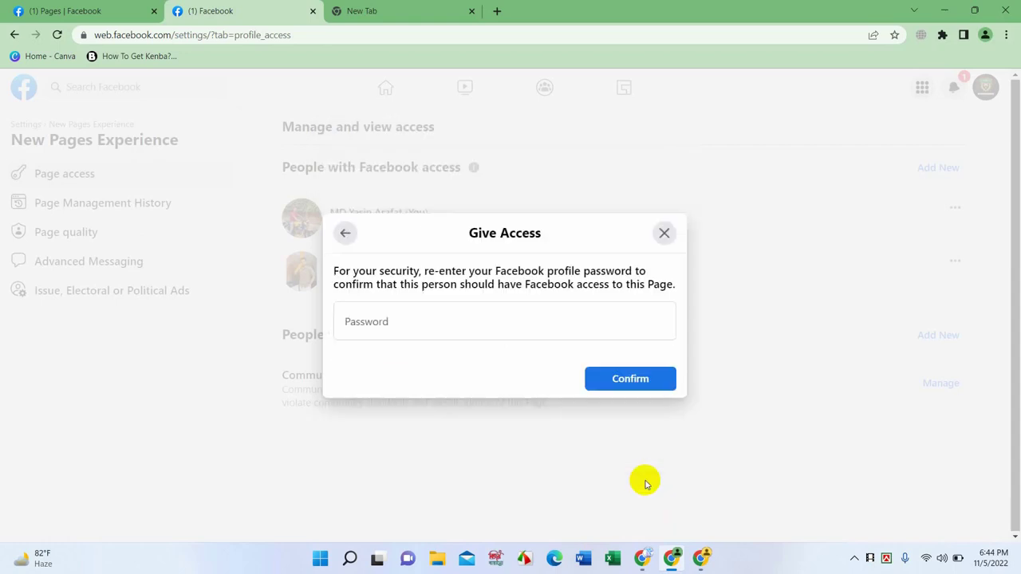
pyautogui.click(422, 321)
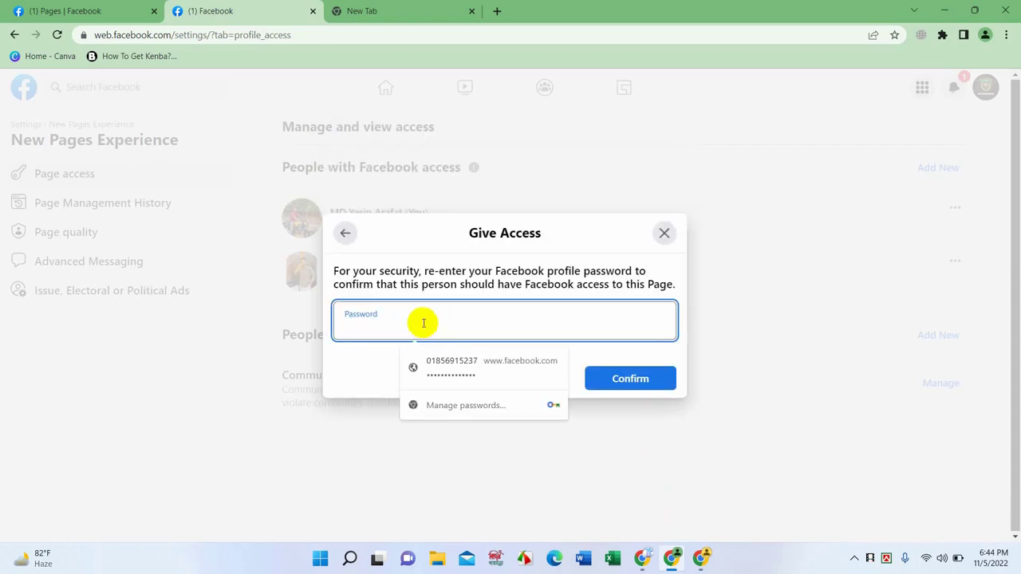
pyautogui.click(358, 356)
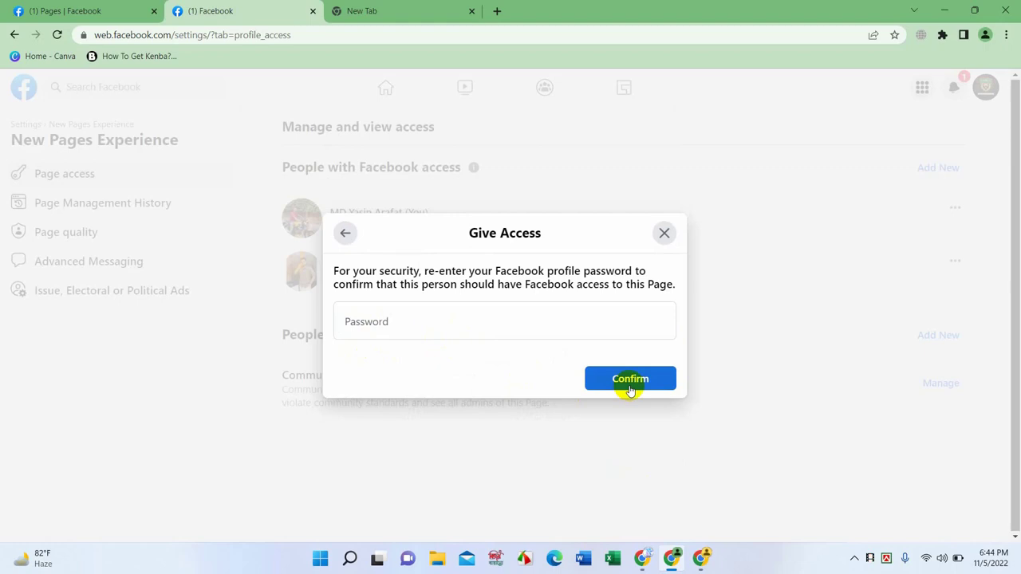
pyautogui.click(664, 234)
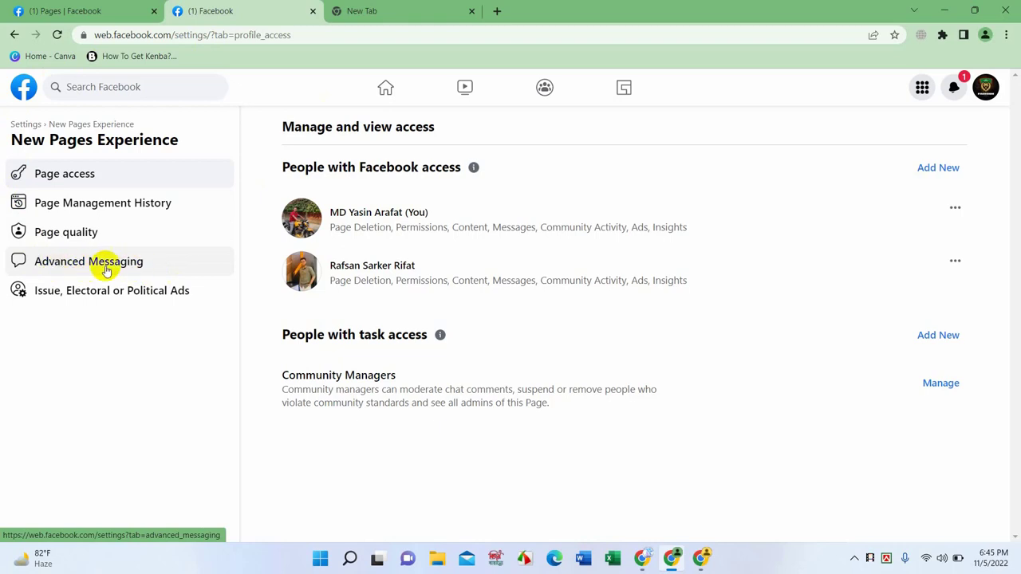
# Open the Advanced Messaging settings and review the connected apps, app settings, whitelisted domains and requested features.
pyautogui.click(64, 266)
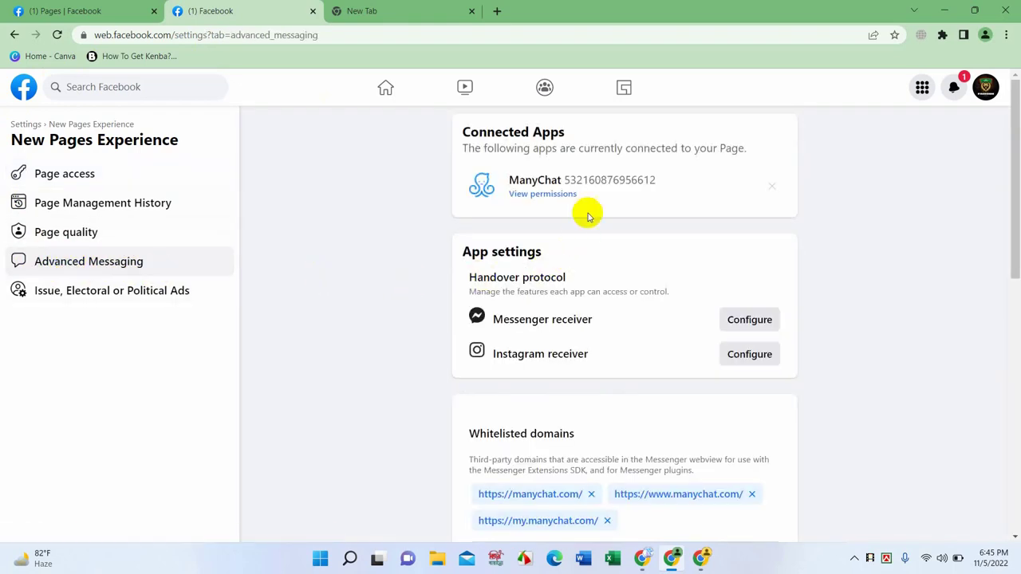
pyautogui.scroll(-1, 604, 262)
pyautogui.scroll(-1, 604, 261)
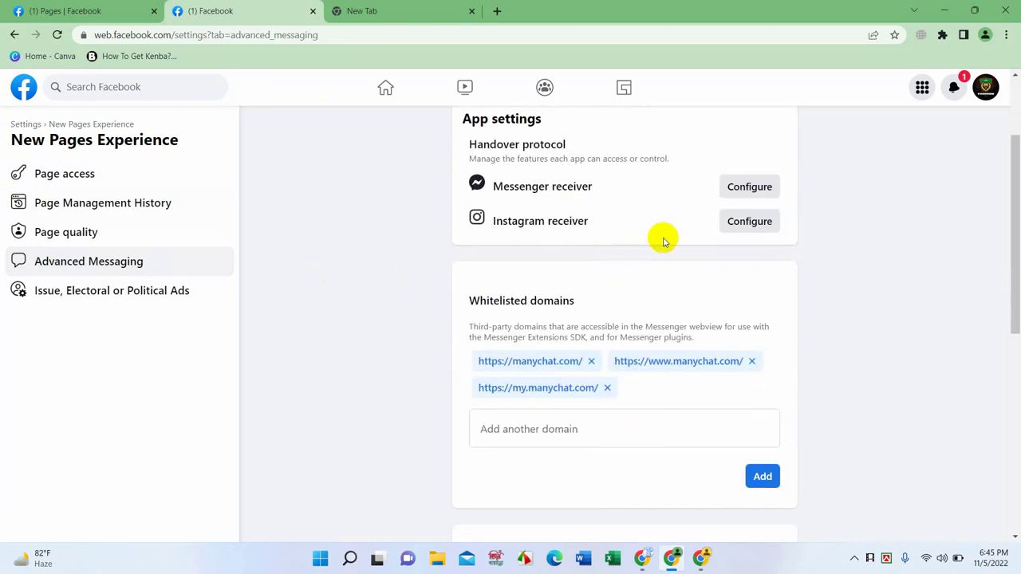
pyautogui.scroll(2, 603, 244)
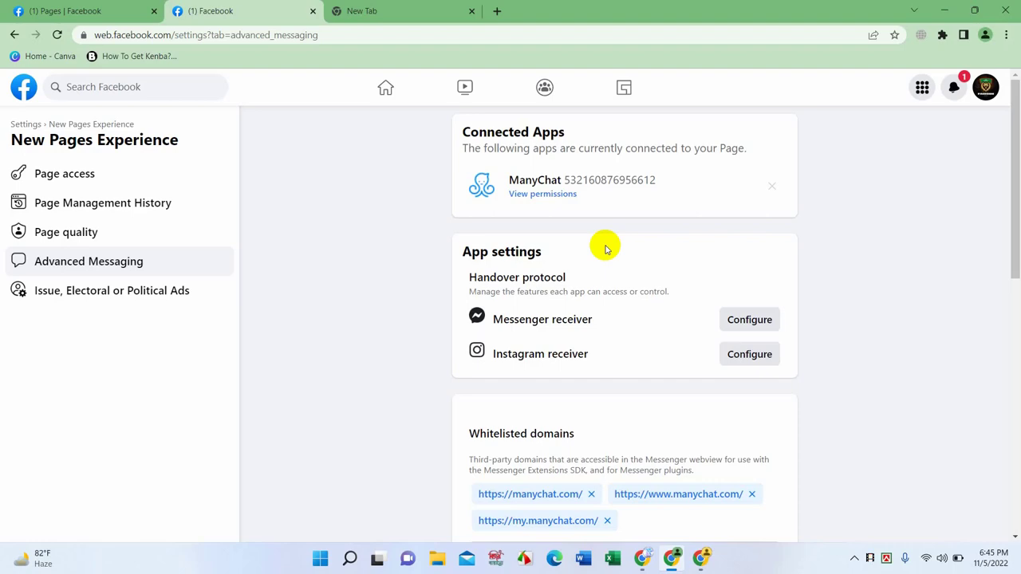
pyautogui.scroll(-5, 605, 249)
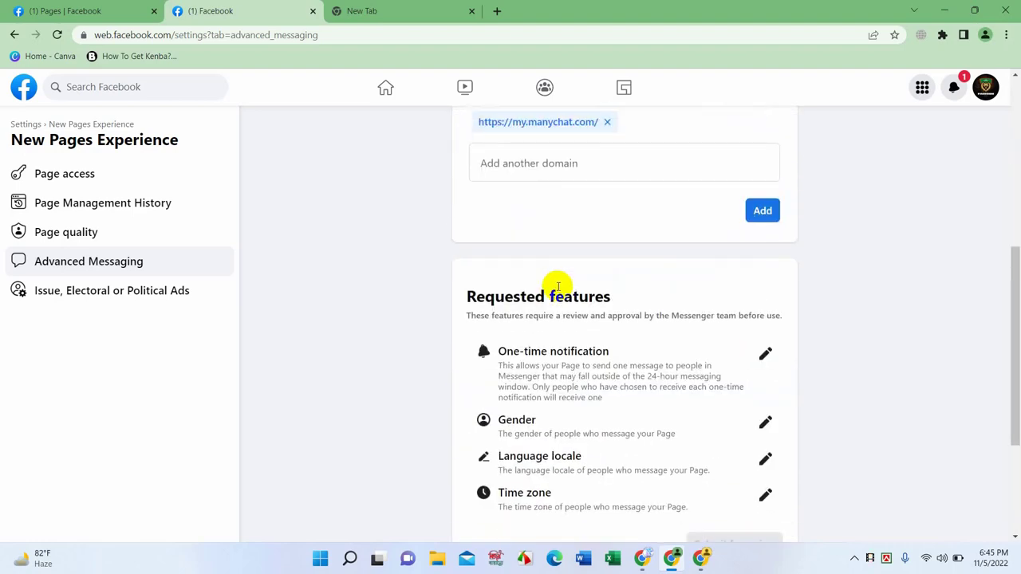
pyautogui.scroll(-3, 426, 338)
pyautogui.scroll(3, 399, 346)
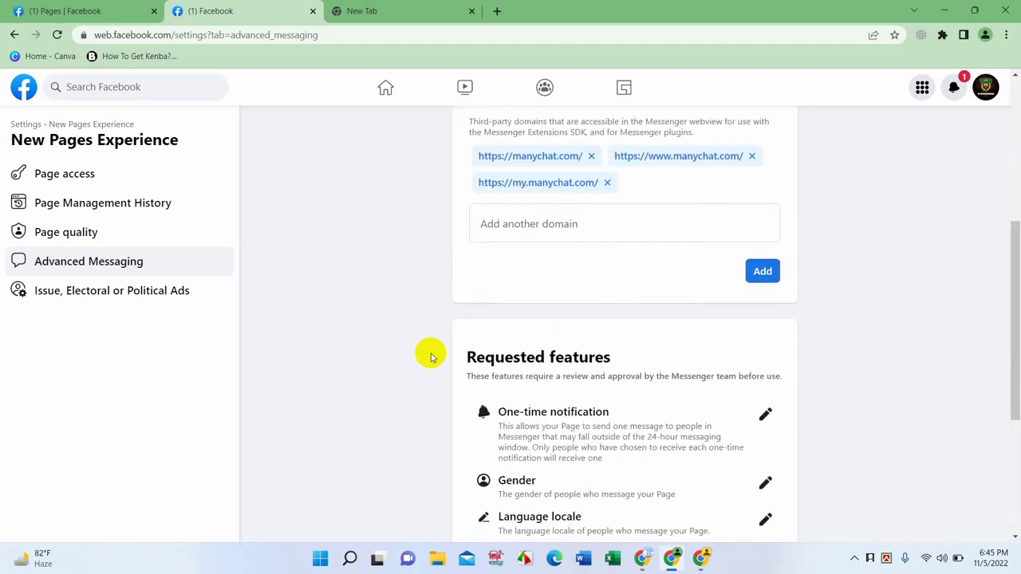
pyautogui.scroll(4, 430, 357)
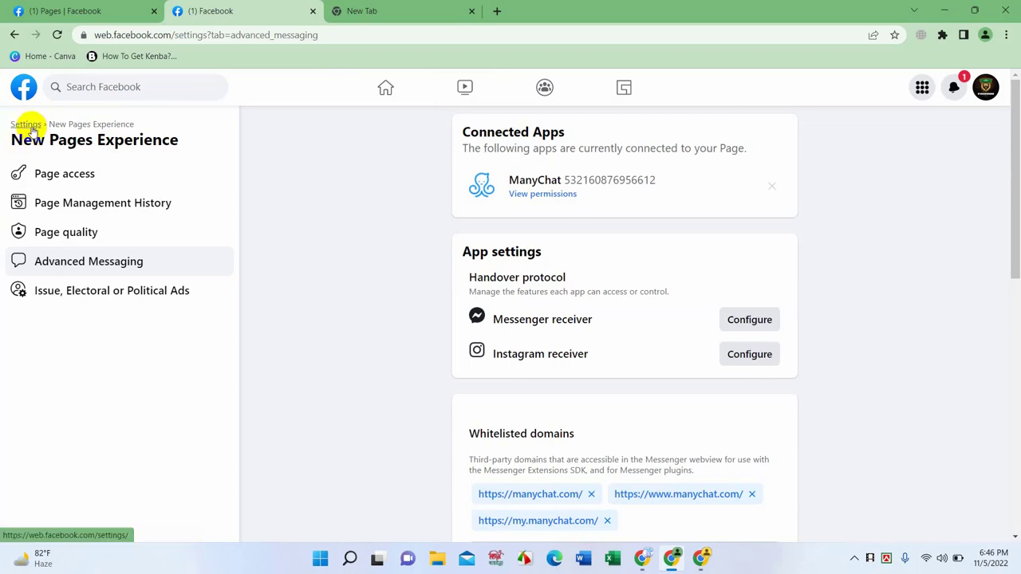
# Open the Page name for editing in the general Page settings and read the note about changing it.
pyautogui.click(26, 125)
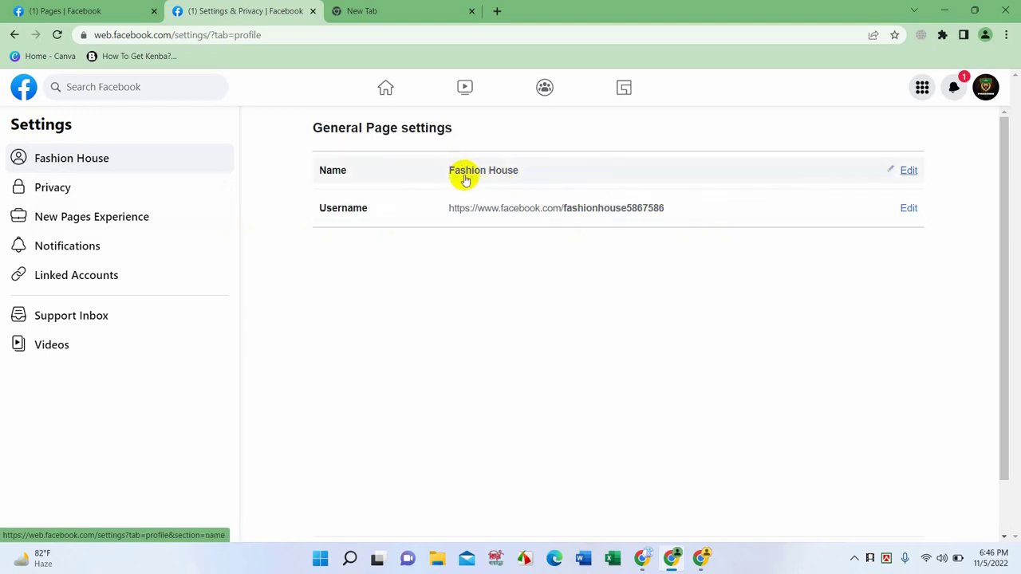
pyautogui.click(910, 172)
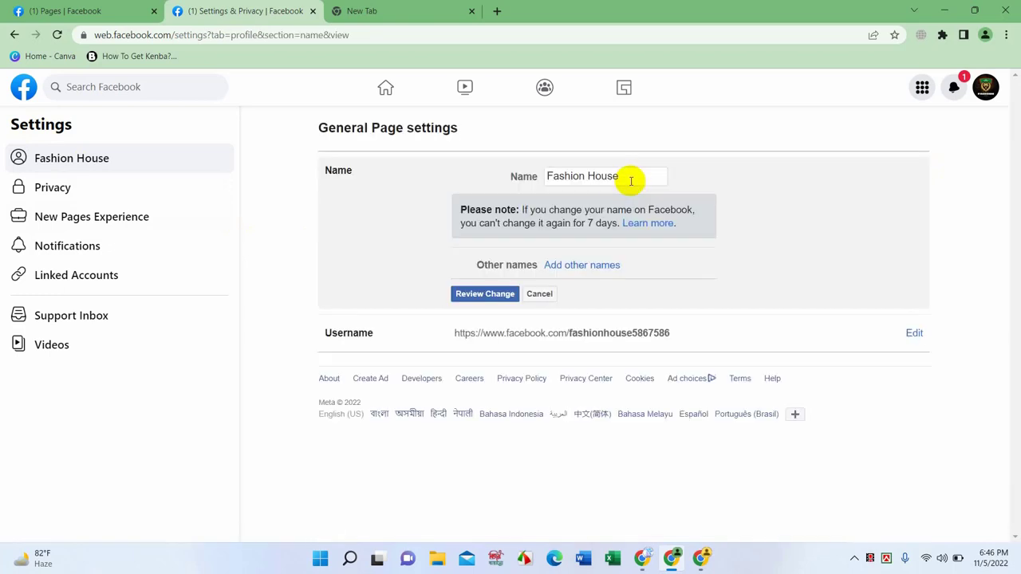
pyautogui.click(627, 181)
pyautogui.moveTo(627, 181); pyautogui.dragTo(531, 175)
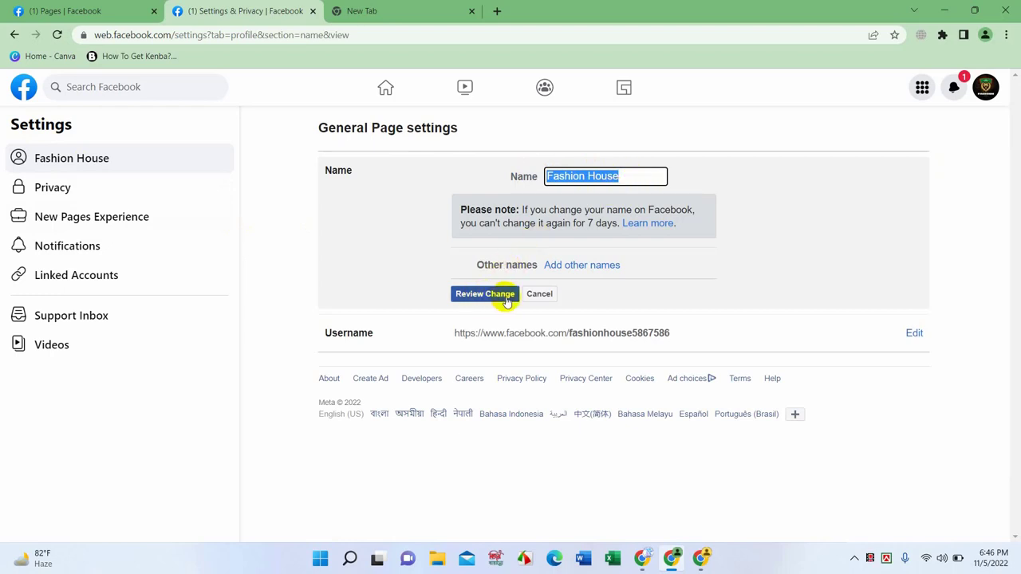
pyautogui.moveTo(522, 210); pyautogui.dragTo(618, 223)
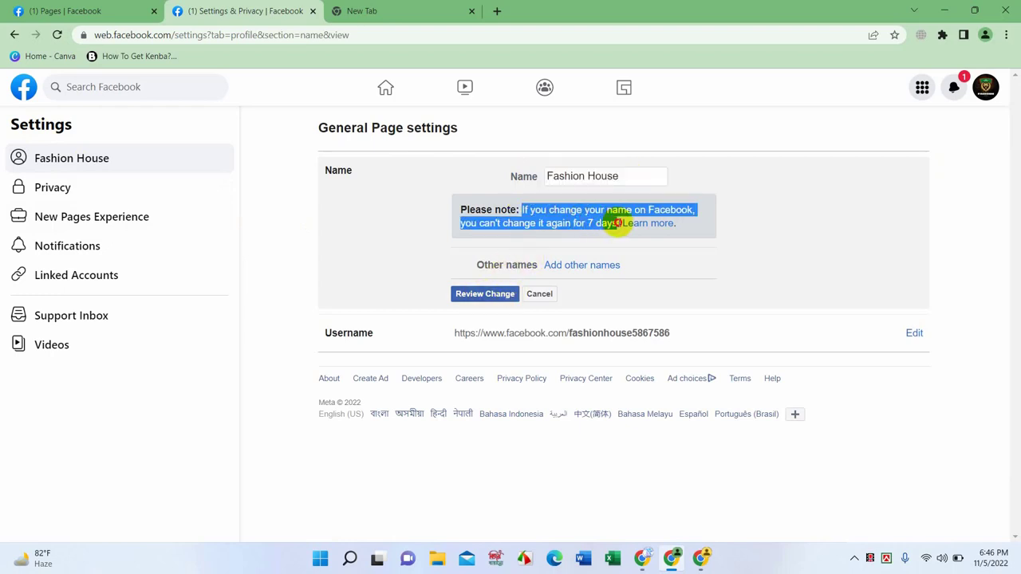
pyautogui.click(766, 175)
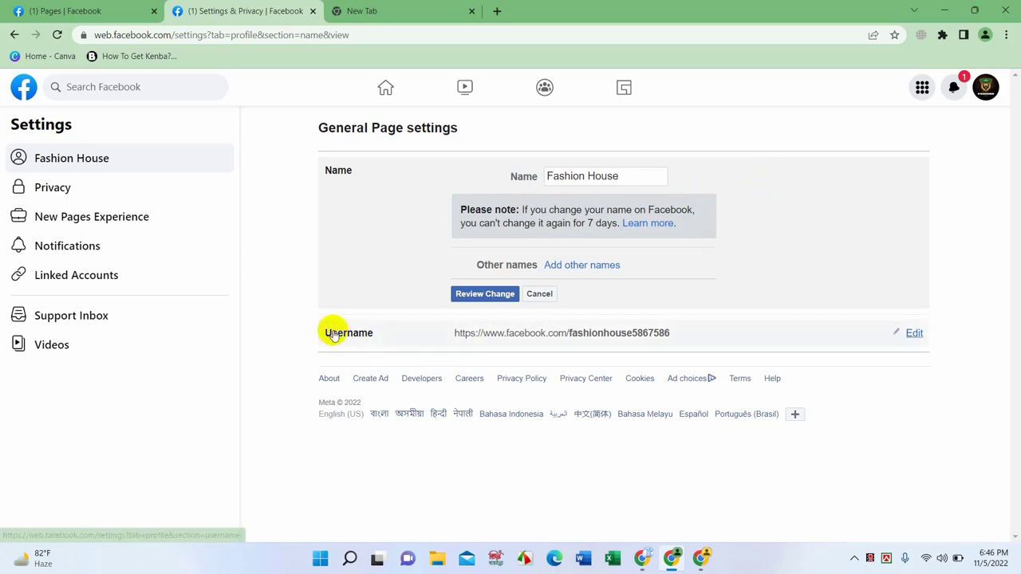
# Open the Page's username for editing and examine the username and its public Facebook address.
pyautogui.moveTo(304, 338)
pyautogui.mouseDown()
pyautogui.moveTo(393, 334)
pyautogui.moveTo(323, 333)
pyautogui.mouseUp()
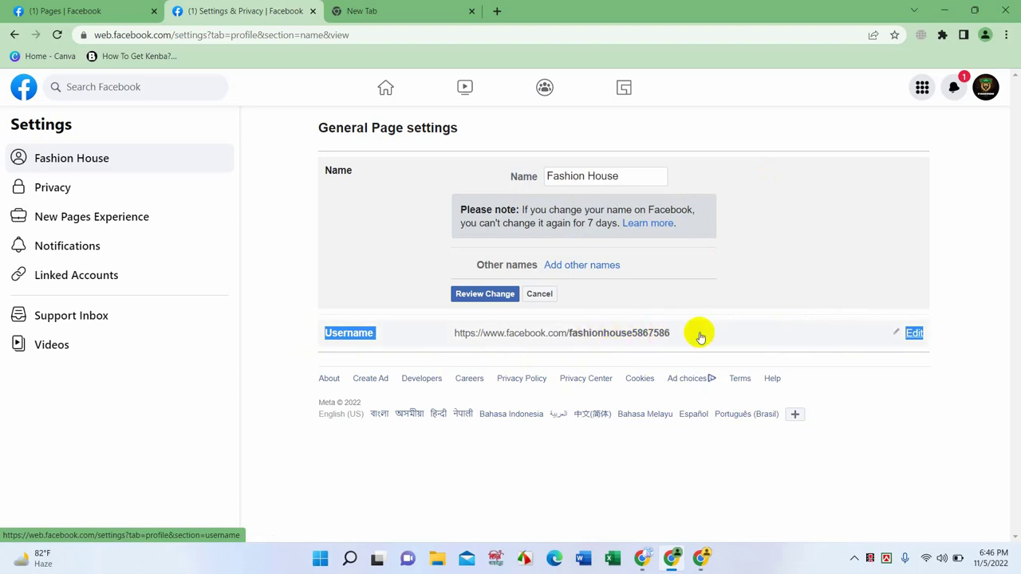
pyautogui.click(916, 335)
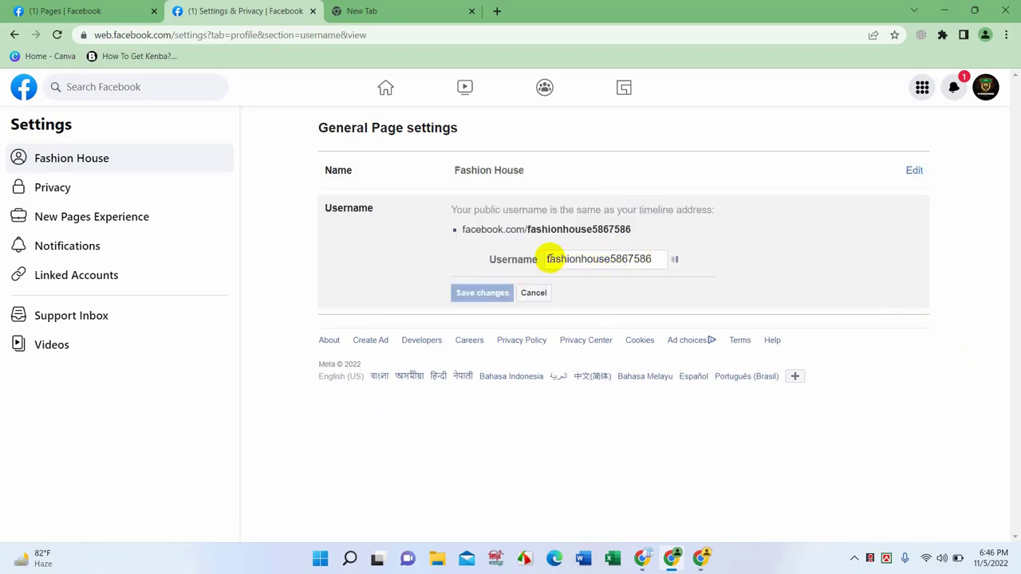
pyautogui.moveTo(549, 258); pyautogui.dragTo(670, 261)
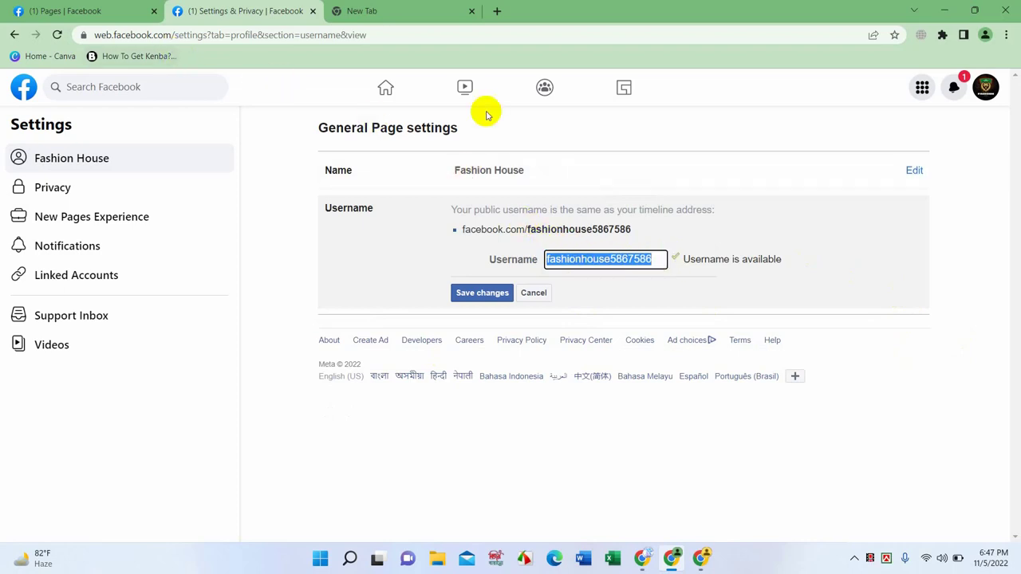
pyautogui.moveTo(634, 230); pyautogui.dragTo(461, 233)
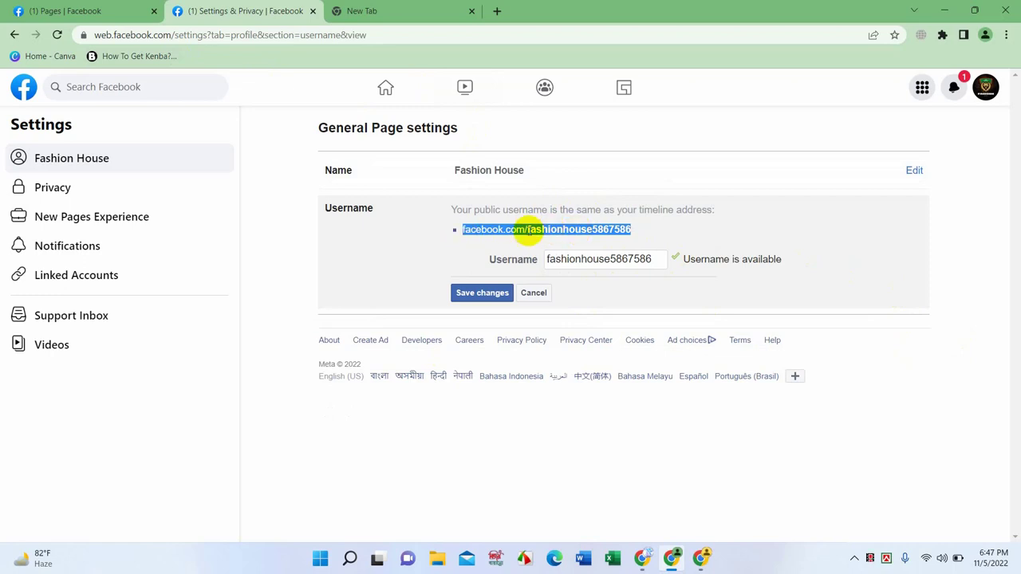
pyautogui.click(525, 230)
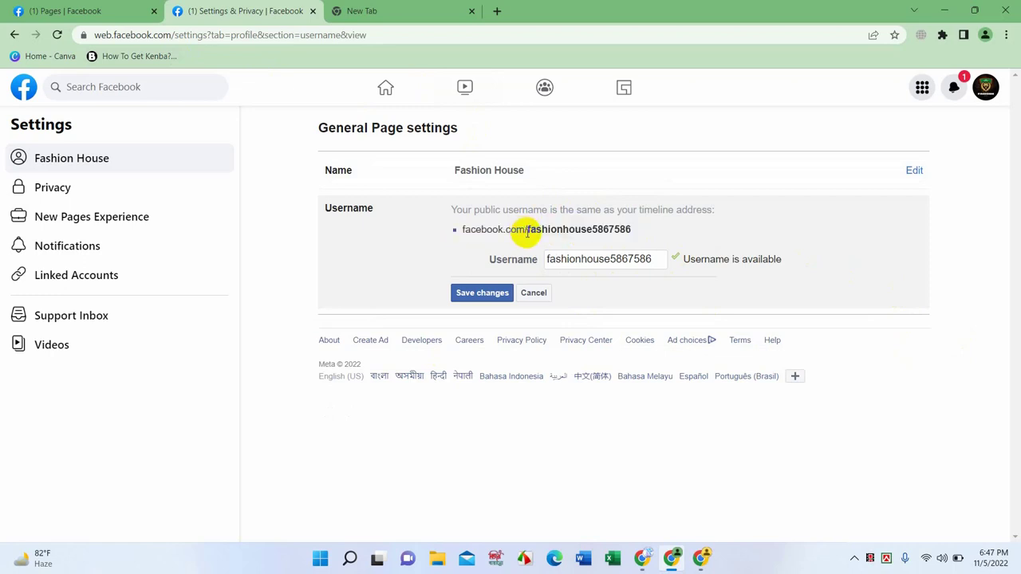
# Highlight the whole Page username and its number suffix in the username field to examine which part can be customised.
pyautogui.moveTo(656, 262); pyautogui.dragTo(532, 250)
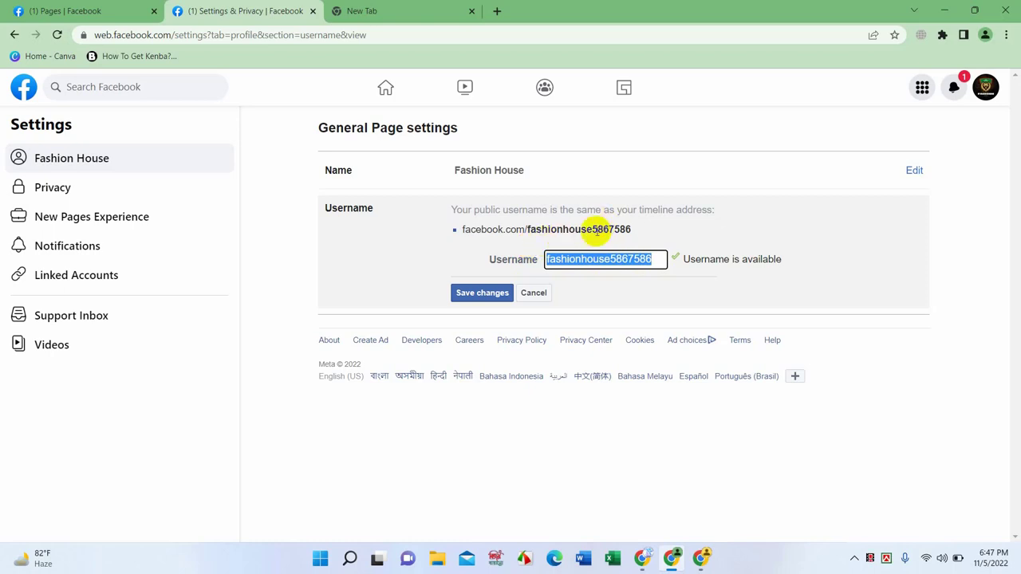
pyautogui.moveTo(593, 230); pyautogui.dragTo(520, 263)
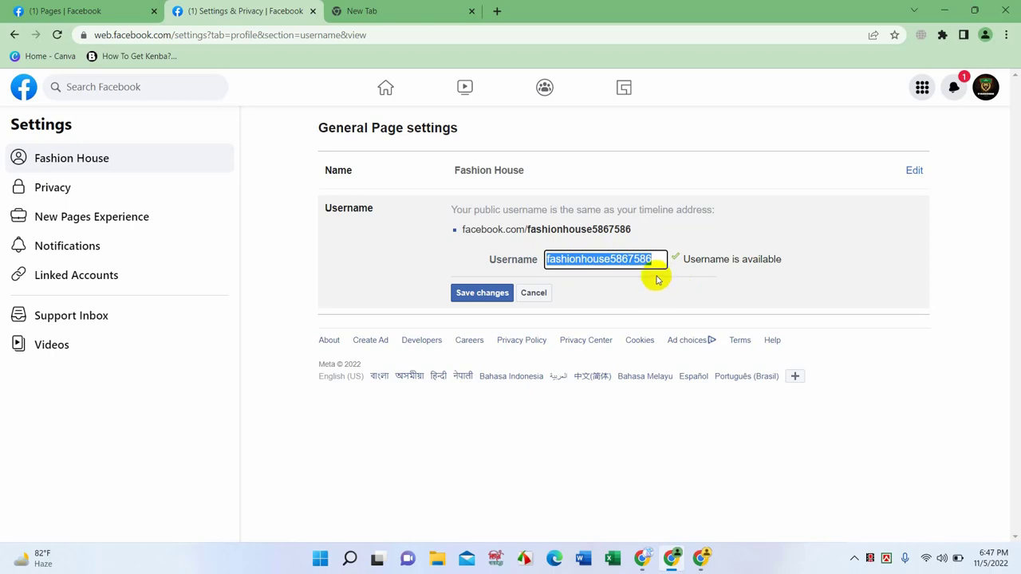
pyautogui.moveTo(659, 259); pyautogui.dragTo(547, 260)
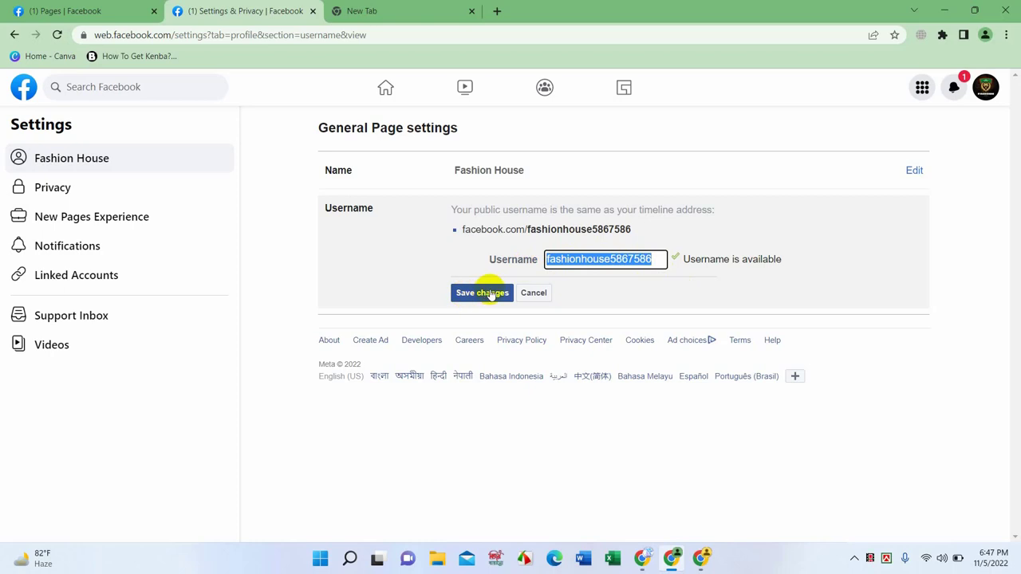
pyautogui.click(642, 259)
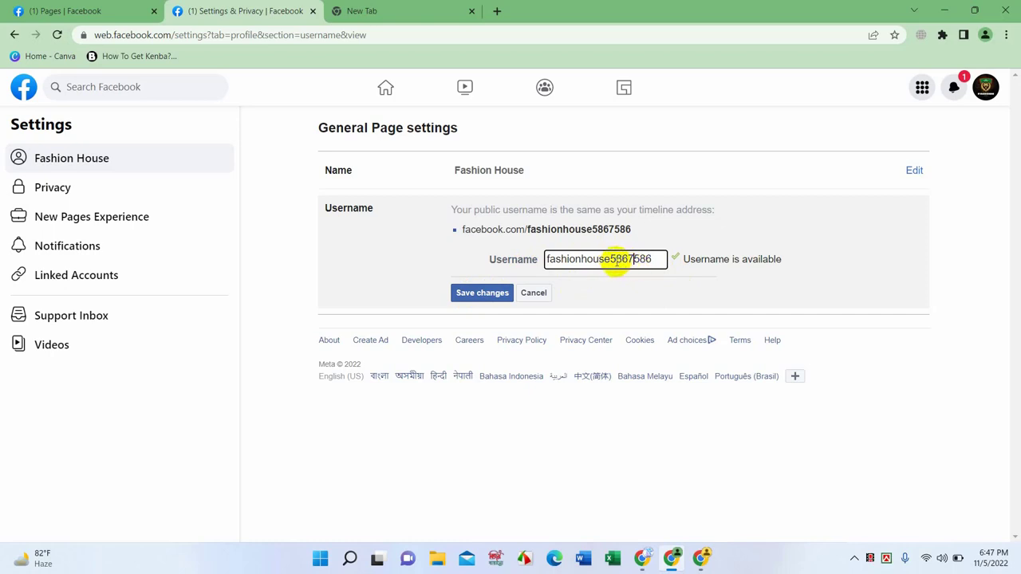
pyautogui.moveTo(609, 258); pyautogui.dragTo(649, 259)
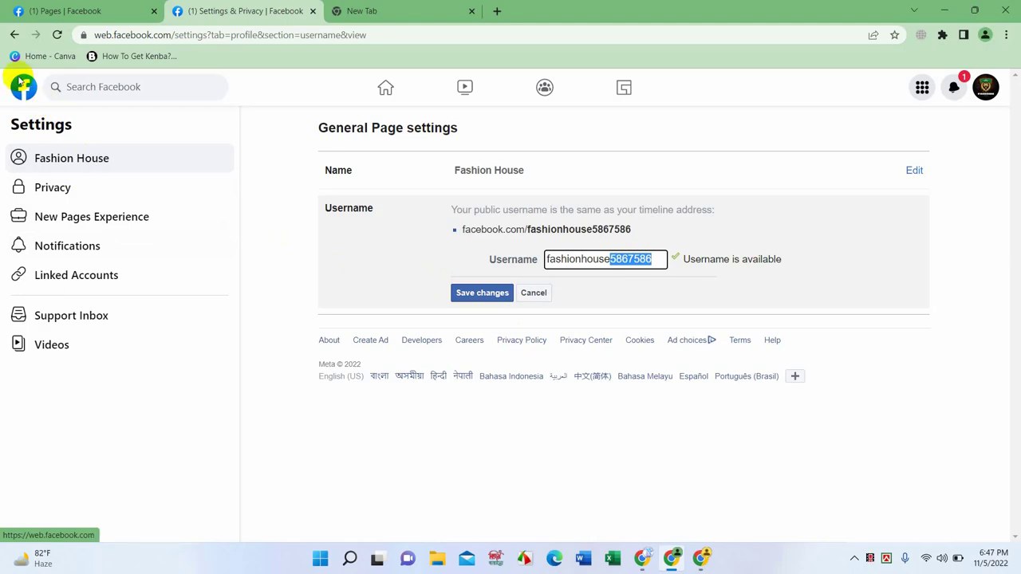
# Return to the Fashion House Page and open the messaging settings from its professional dashboard.
pyautogui.rightClick(14, 36)
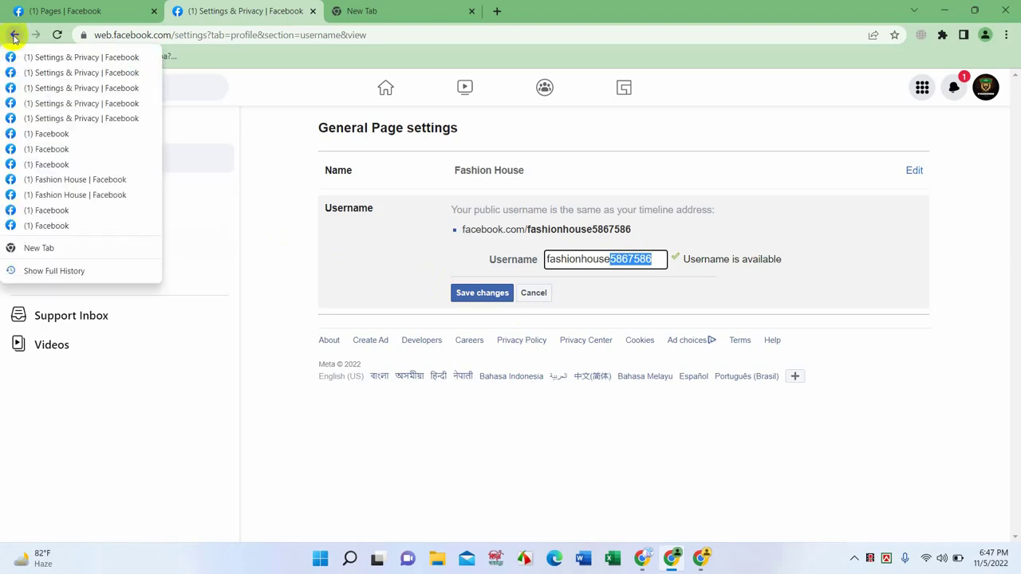
pyautogui.click(75, 179)
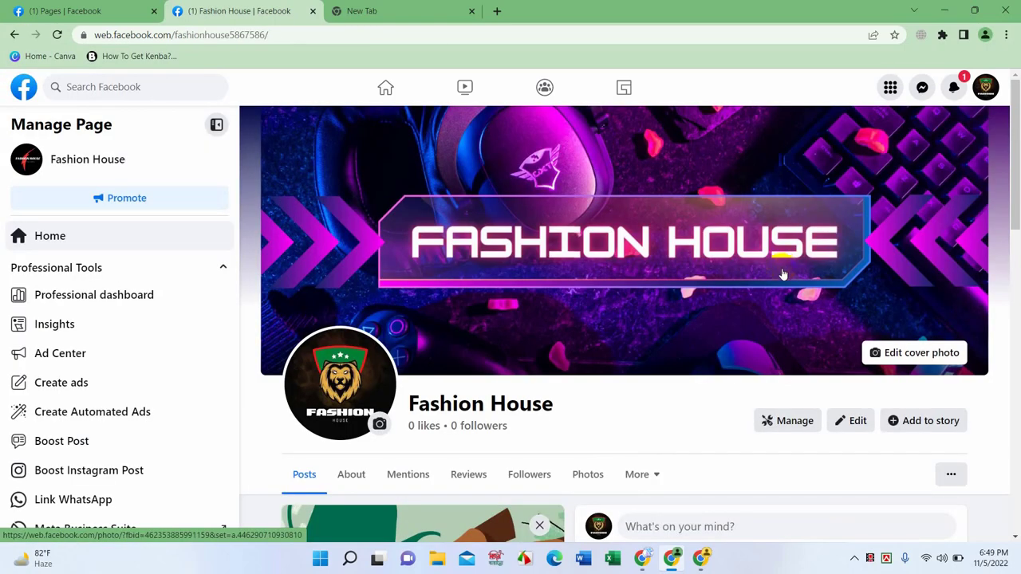
pyautogui.scroll(-3, 780, 271)
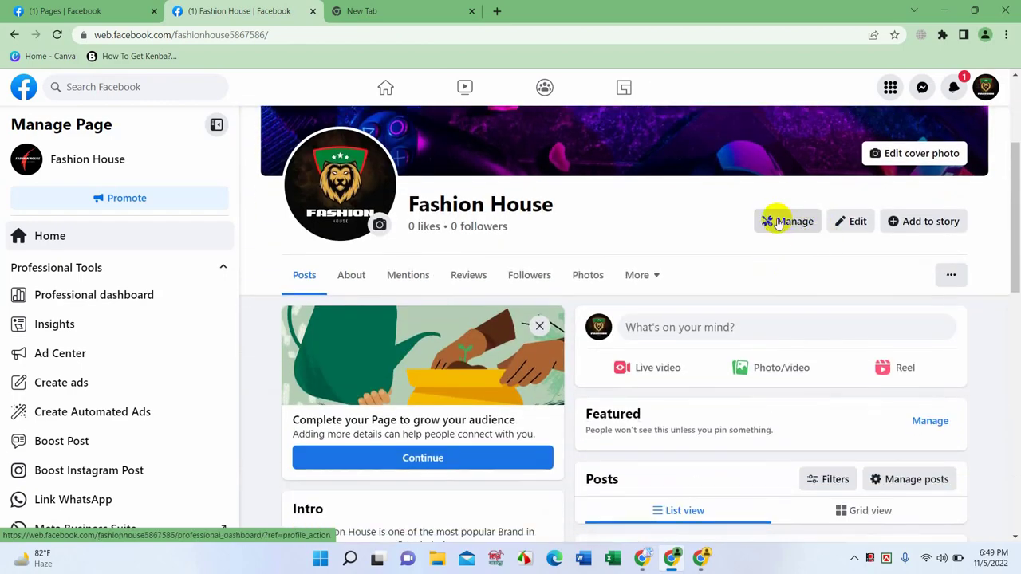
pyautogui.click(778, 223)
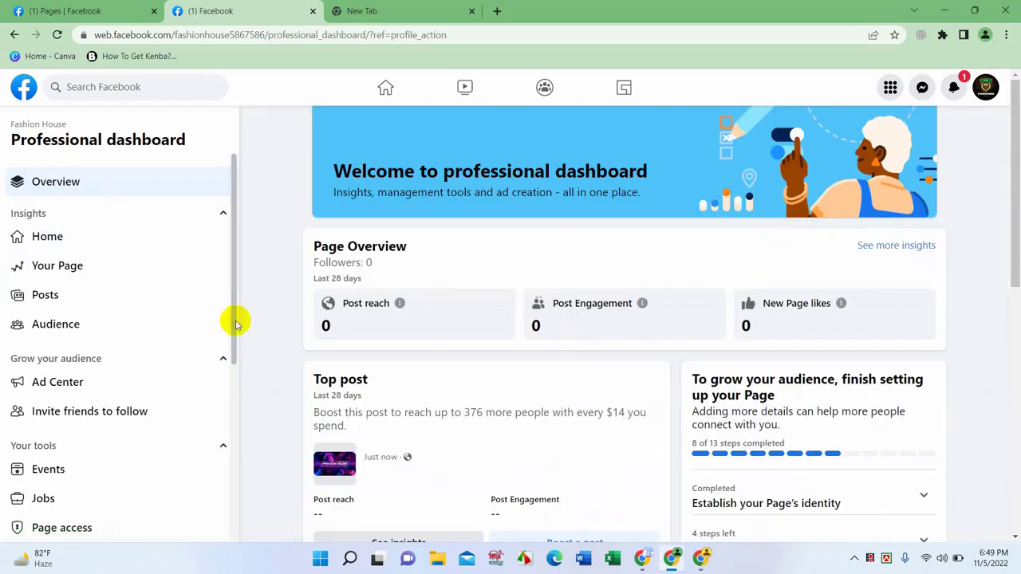
pyautogui.scroll(-1, 63, 279)
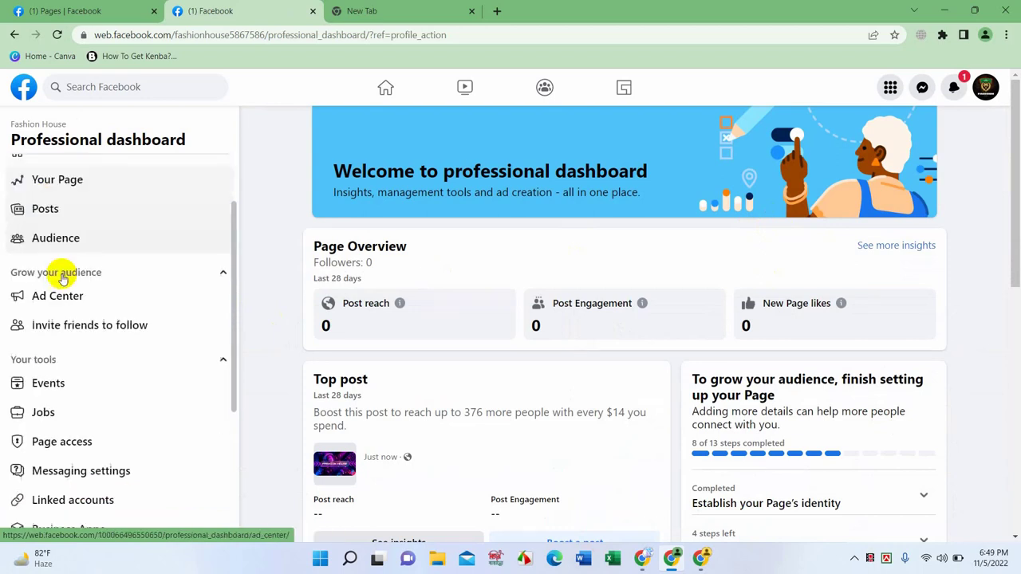
pyautogui.scroll(-1, 64, 288)
pyautogui.scroll(-2, 72, 329)
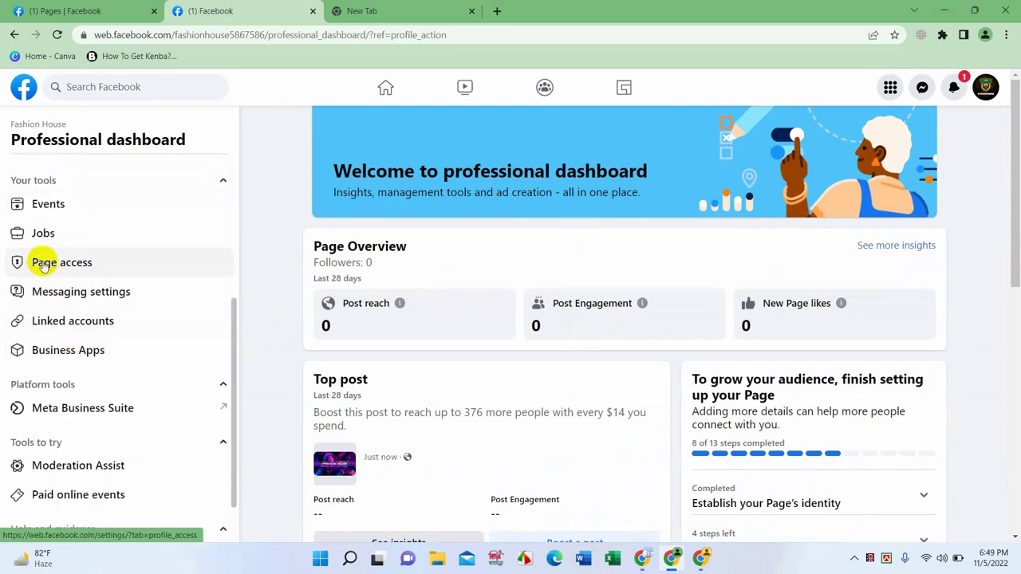
pyautogui.click(120, 293)
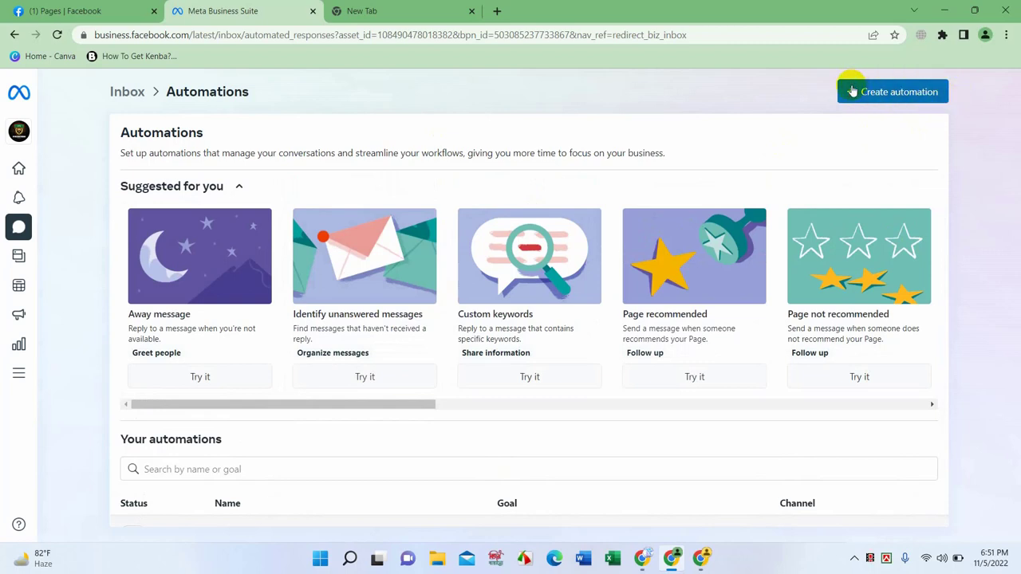
# Start creating a custom automation from scratch and look over its name, channel, condition and action settings.
pyautogui.click(894, 92)
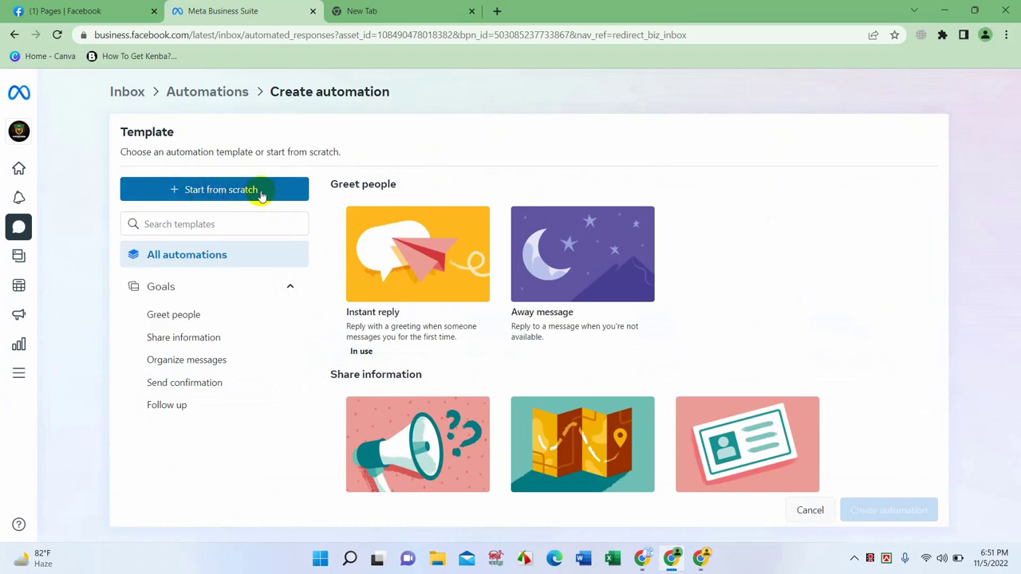
pyautogui.click(234, 189)
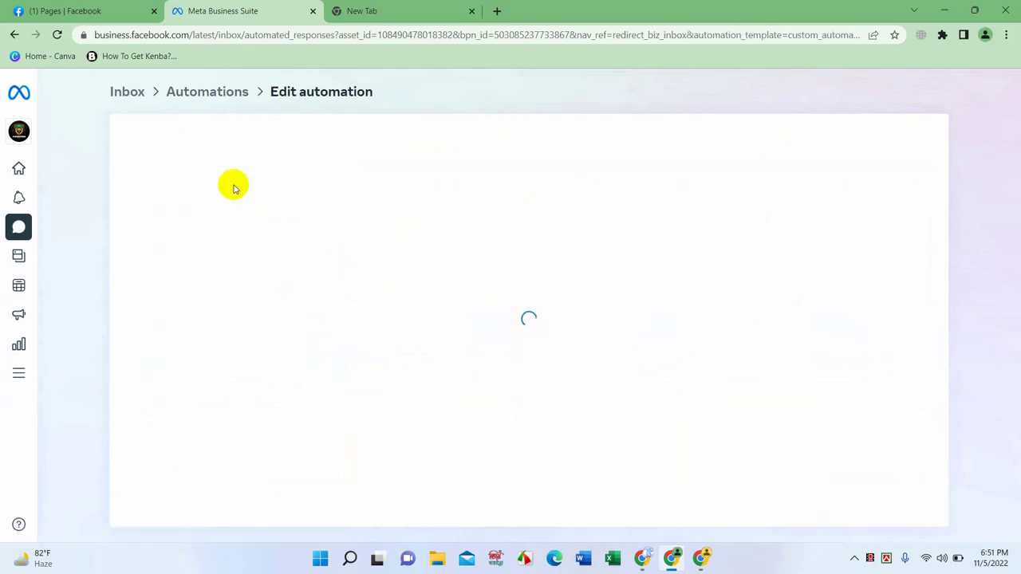
pyautogui.scroll(-1, 212, 225)
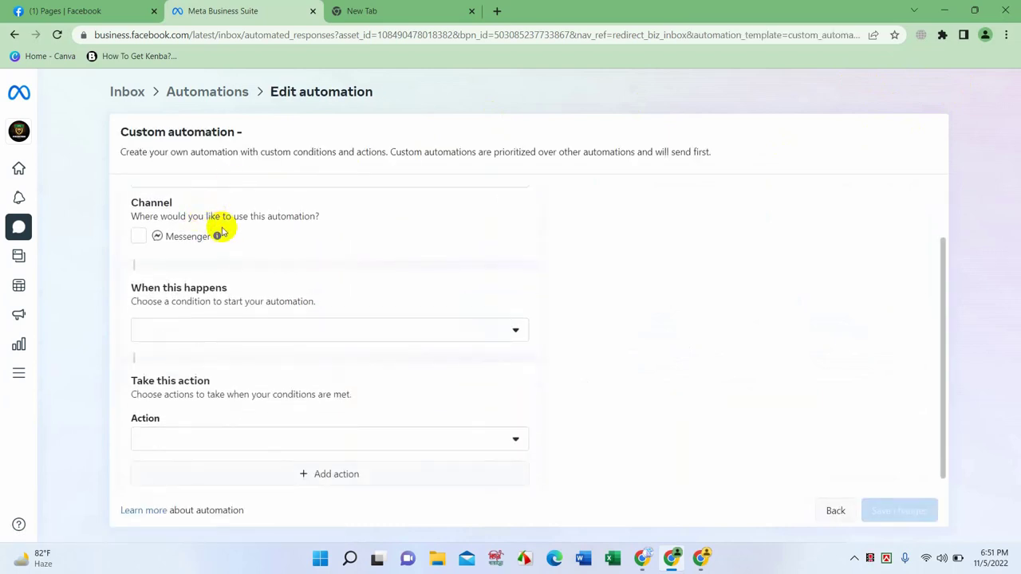
pyautogui.scroll(-1, 221, 314)
pyautogui.scroll(2, 283, 315)
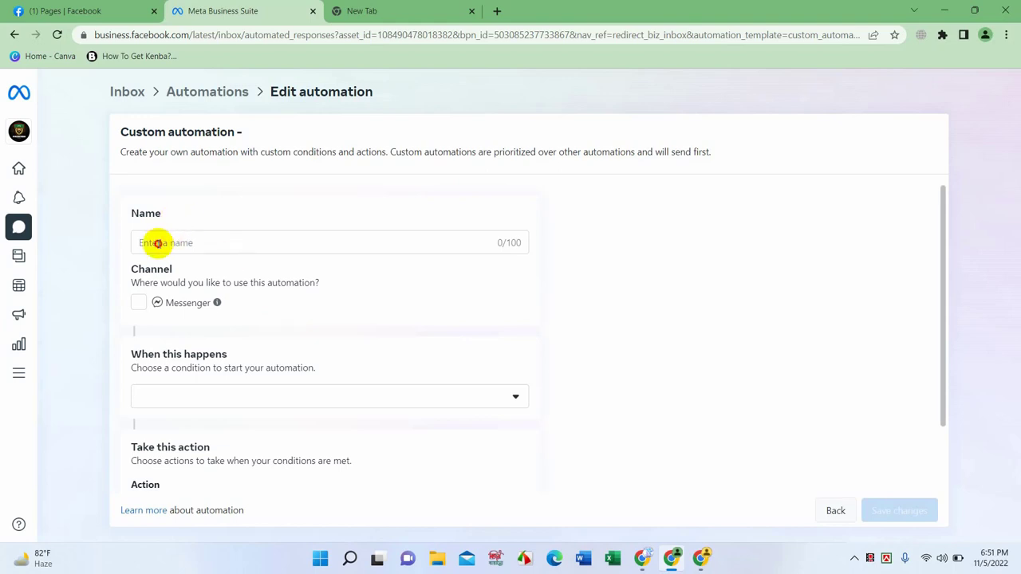
# Name the custom automation "Welcome msg" and enable it for the Messenger channel.
pyautogui.click(158, 242)
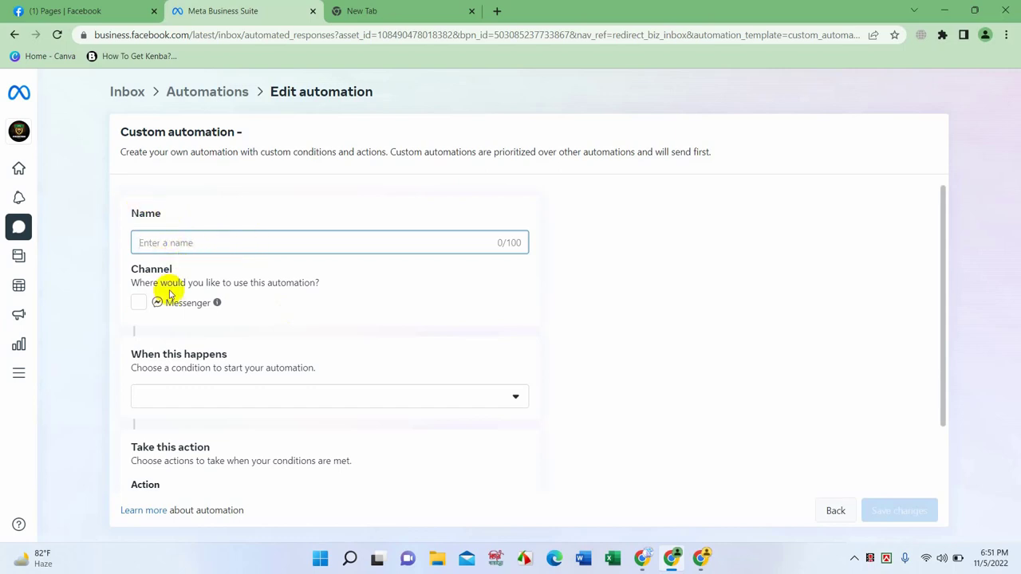
pyautogui.moveTo(131, 280); pyautogui.dragTo(252, 284)
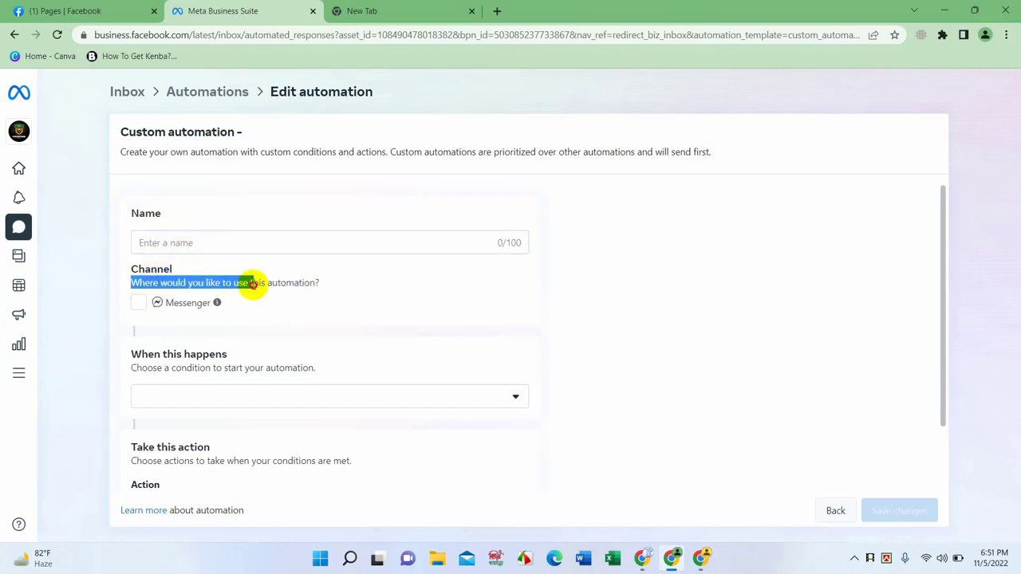
pyautogui.click(138, 303)
pyautogui.click(146, 241)
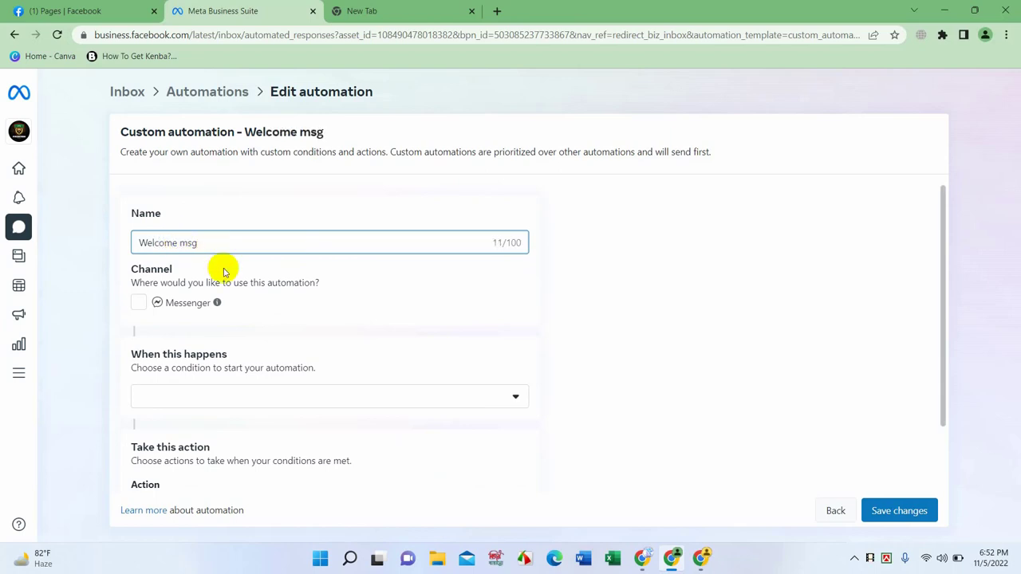
# Set the automation's starting condition to New message received.
pyautogui.scroll(-1, 221, 266)
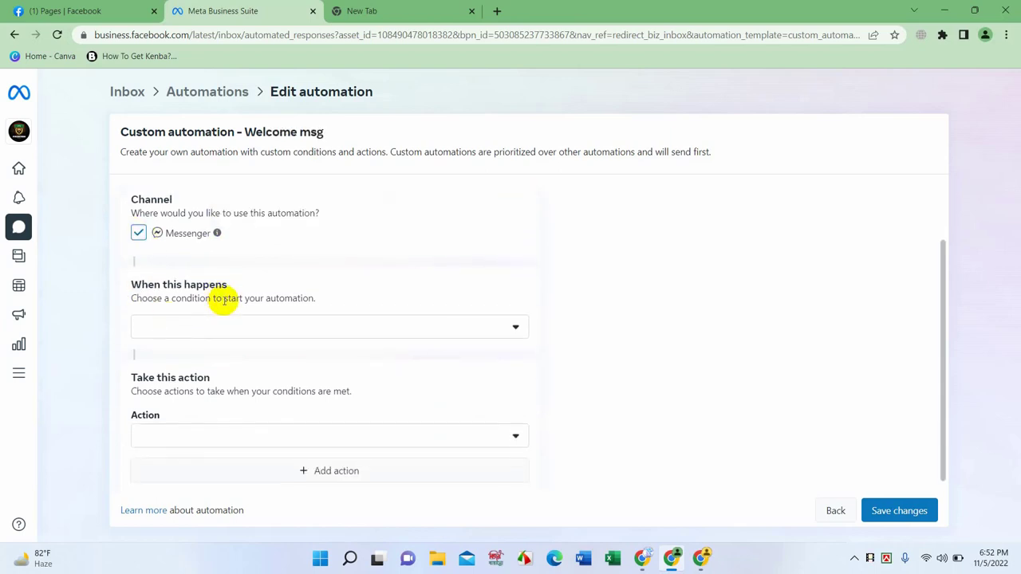
pyautogui.scroll(-1, 184, 279)
pyautogui.click(292, 319)
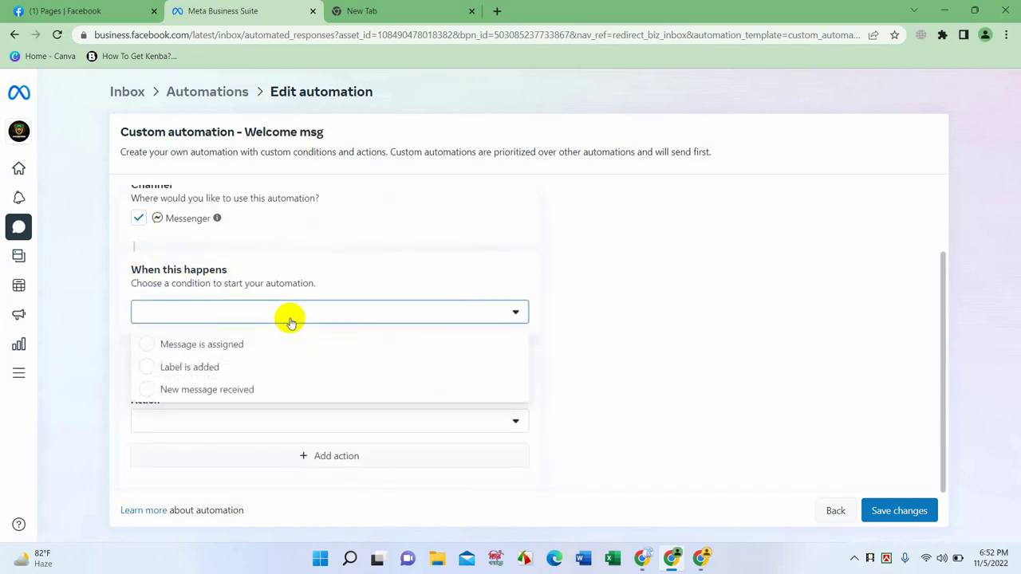
pyautogui.click(221, 394)
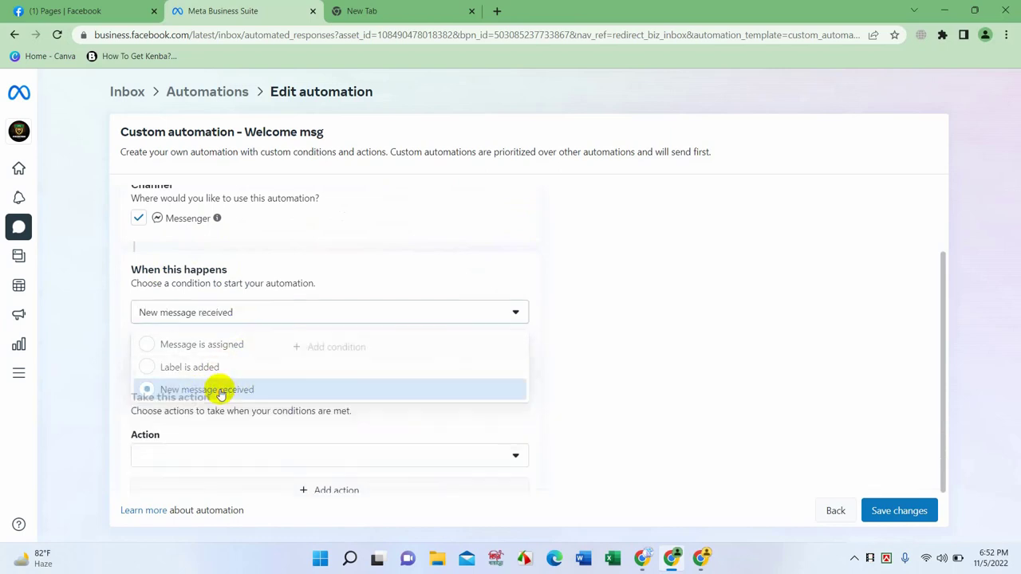
# Set the automation's action to Send message and enter "Hi" as the message text.
pyautogui.scroll(-2, 216, 388)
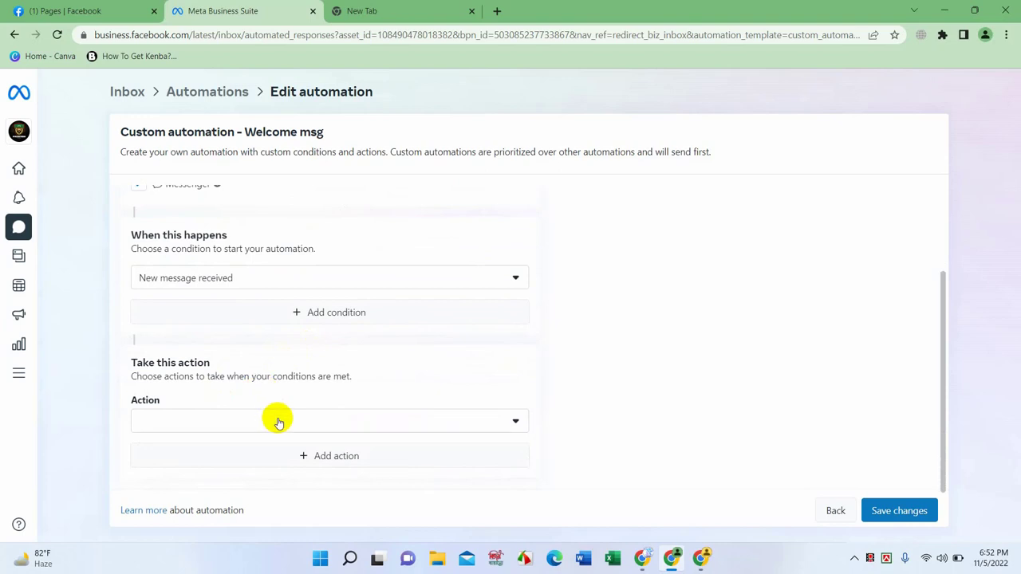
pyautogui.click(234, 424)
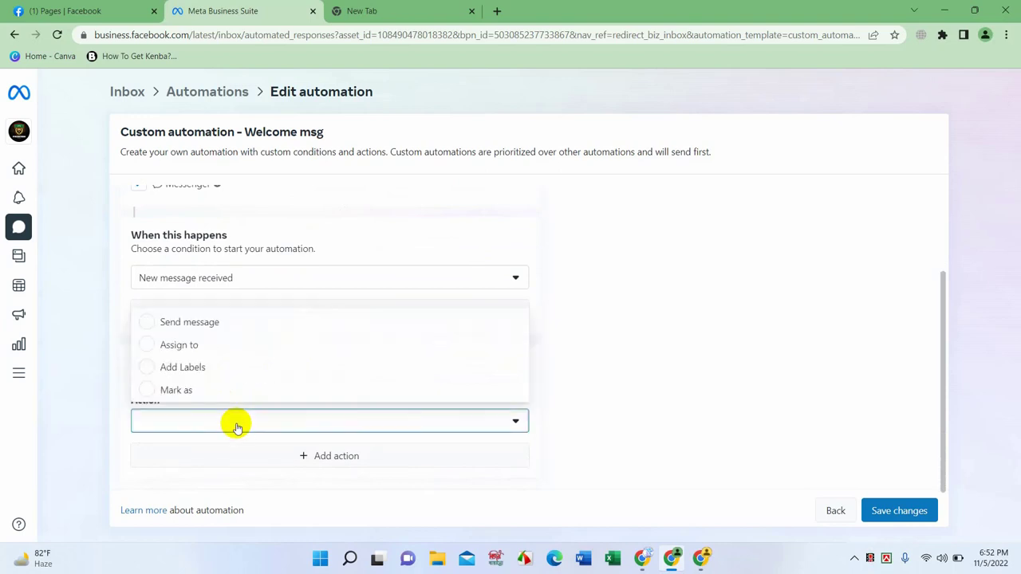
pyautogui.click(187, 323)
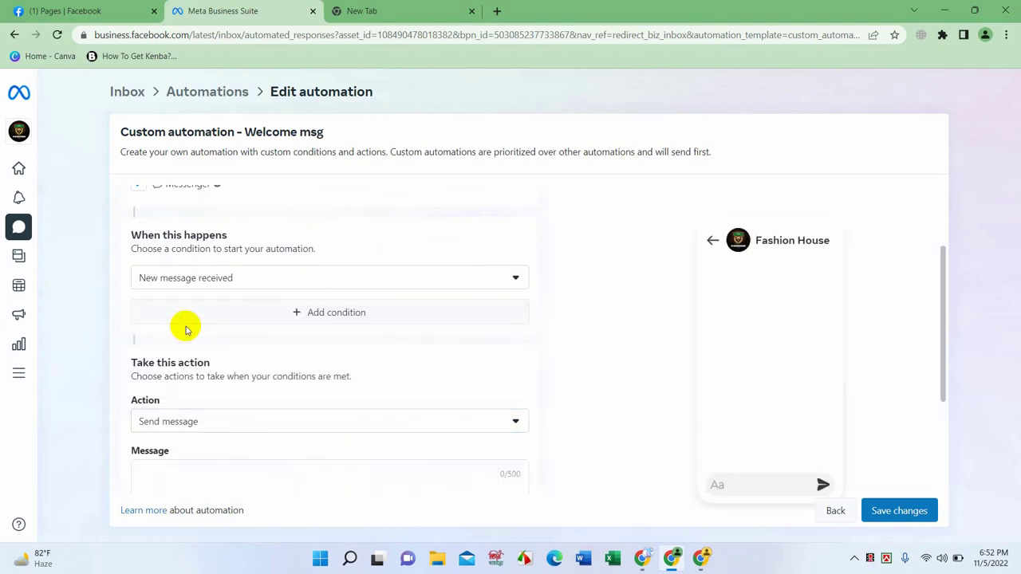
pyautogui.scroll(-2, 244, 351)
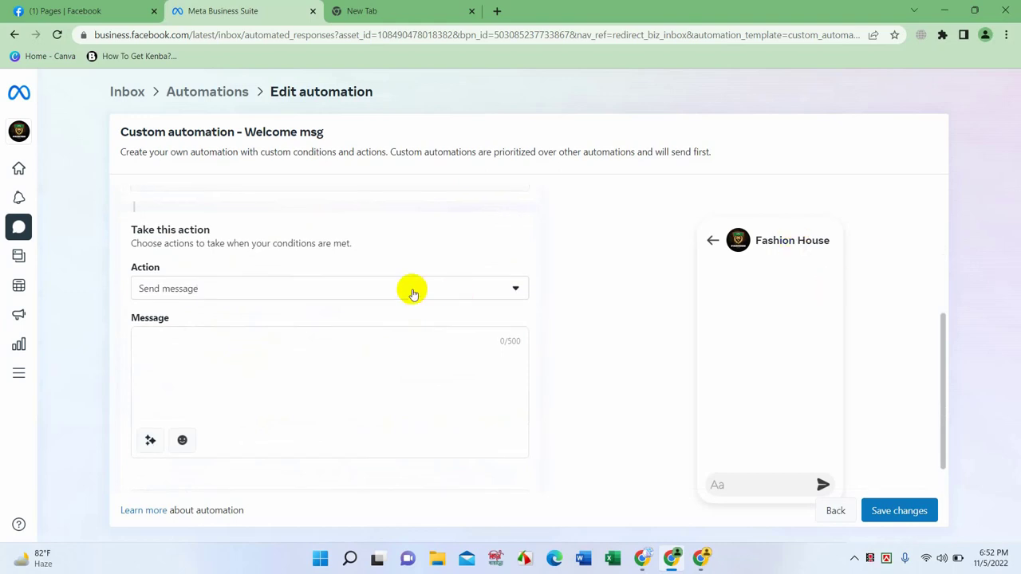
pyautogui.scroll(3, 574, 284)
pyautogui.scroll(1, 688, 263)
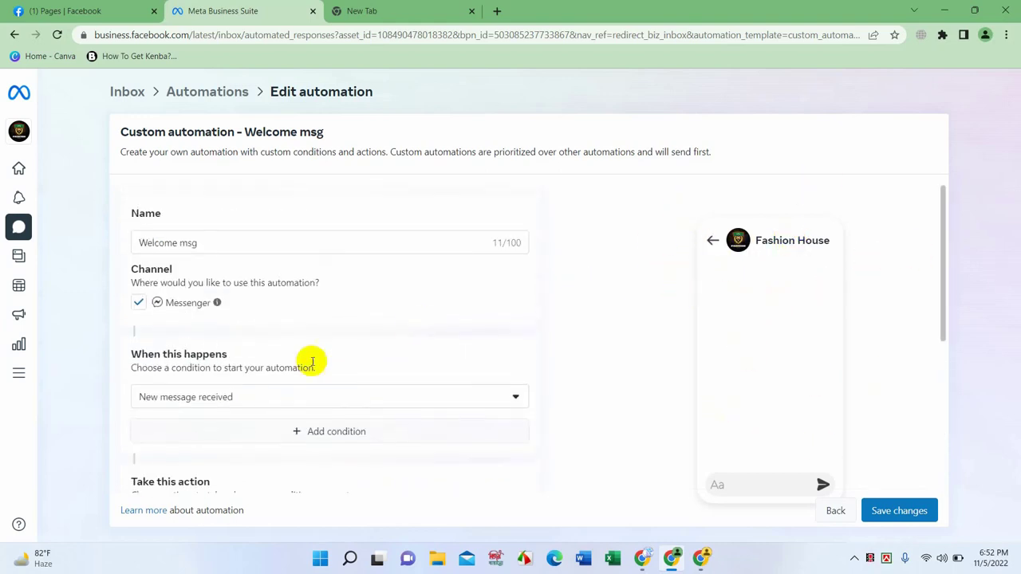
pyautogui.scroll(-2, 303, 375)
pyautogui.scroll(-1, 302, 393)
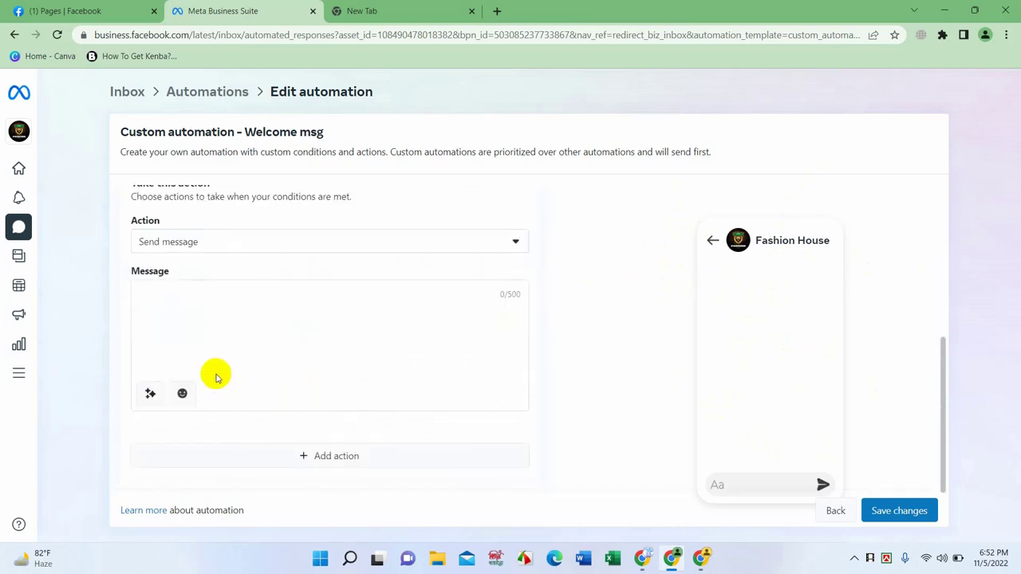
pyautogui.click(175, 289)
pyautogui.click(183, 241)
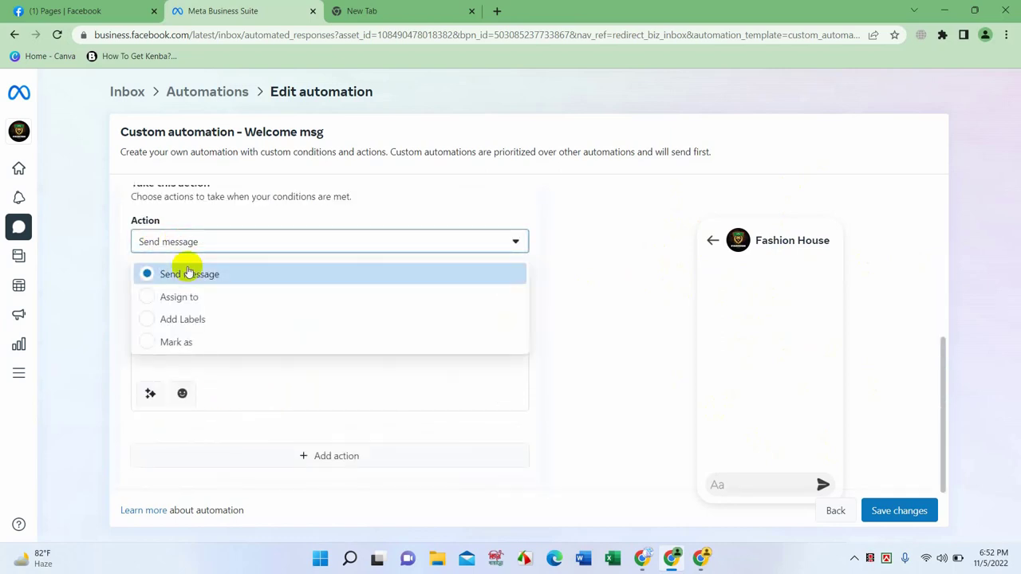
pyautogui.click(184, 271)
pyautogui.click(163, 292)
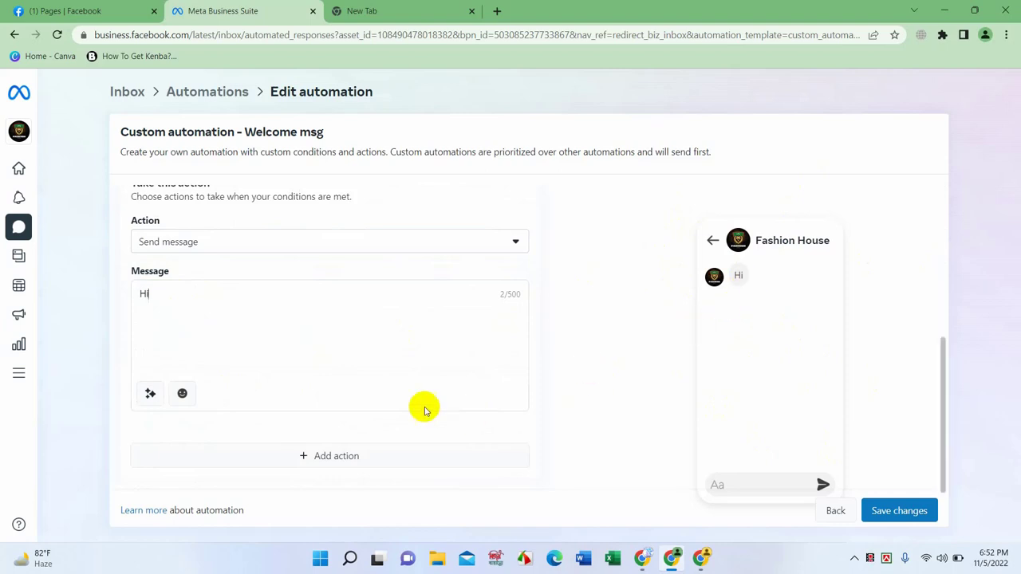
# Add a second Send message action with the text "How can i help You" and save the automation.
pyautogui.click(334, 459)
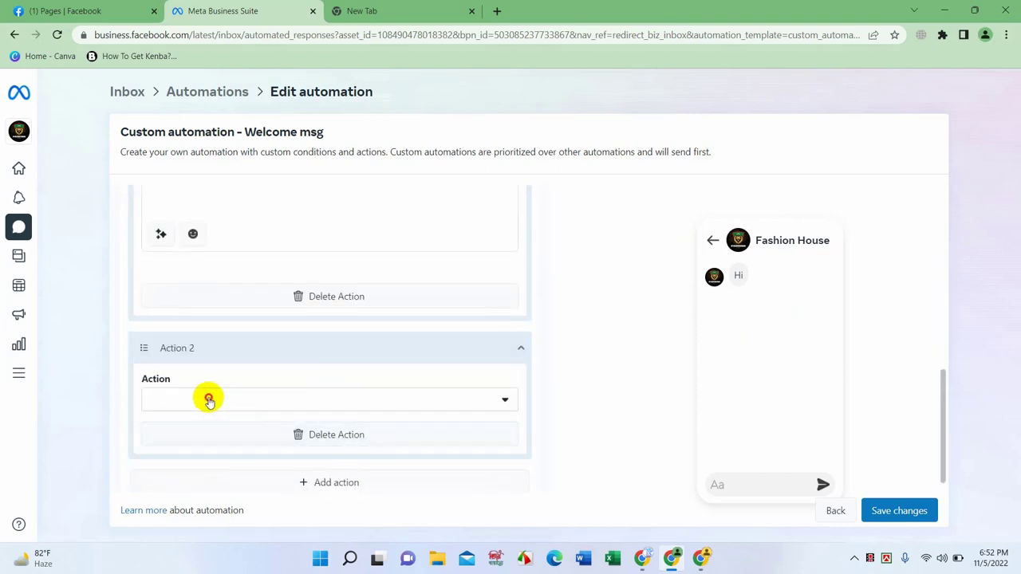
pyautogui.click(209, 399)
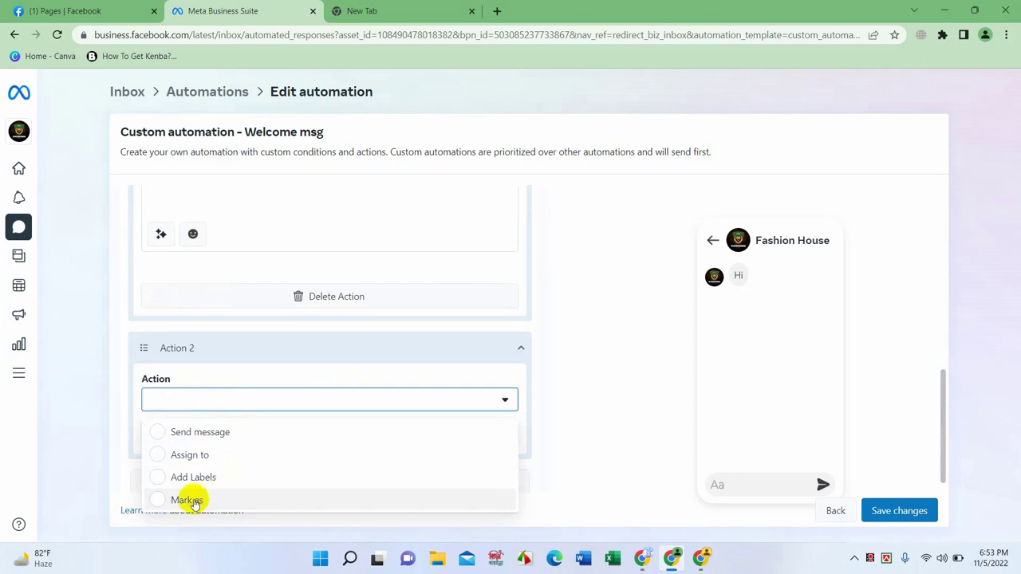
pyautogui.click(205, 432)
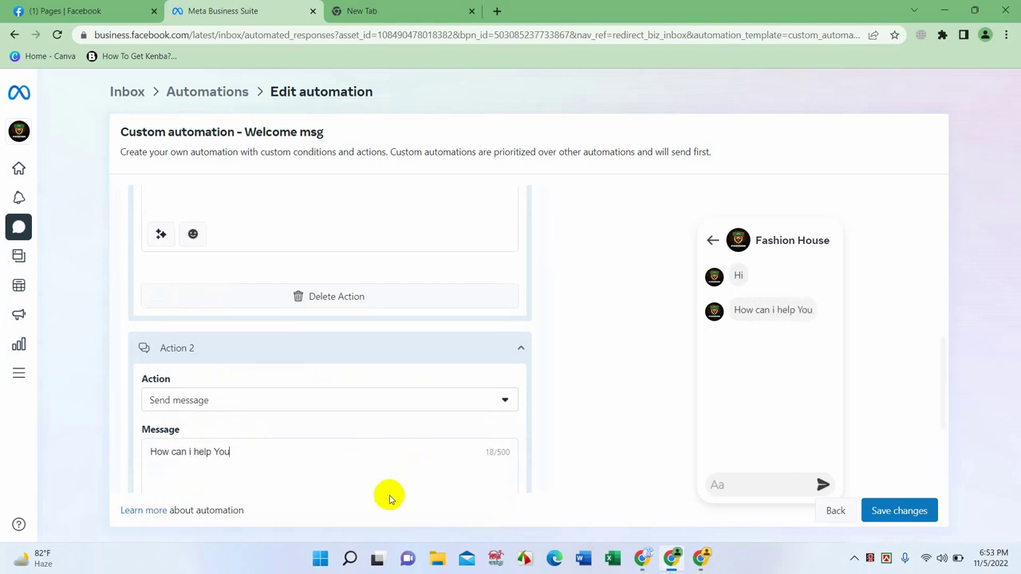
pyautogui.scroll(-3, 407, 359)
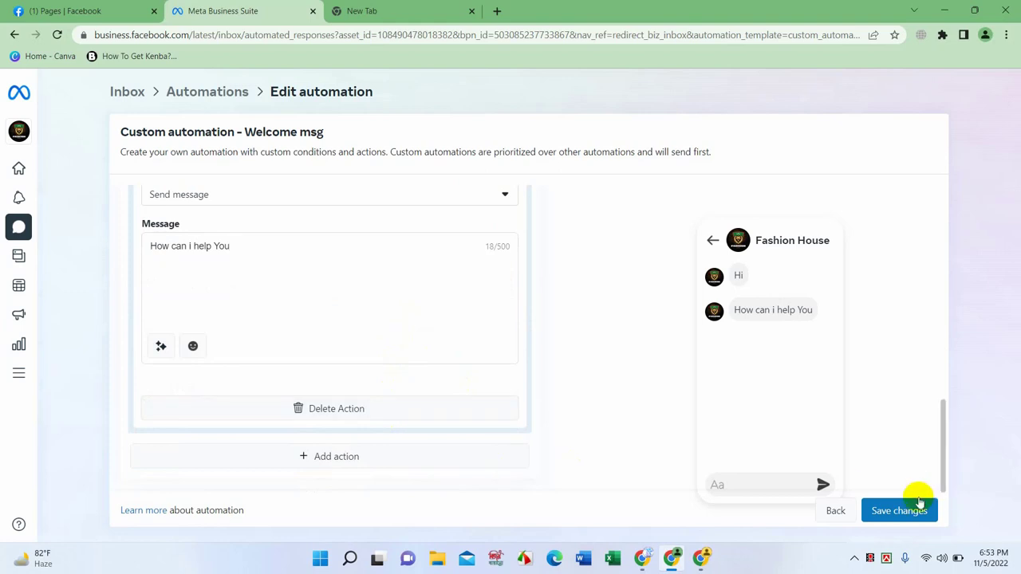
pyautogui.click(897, 509)
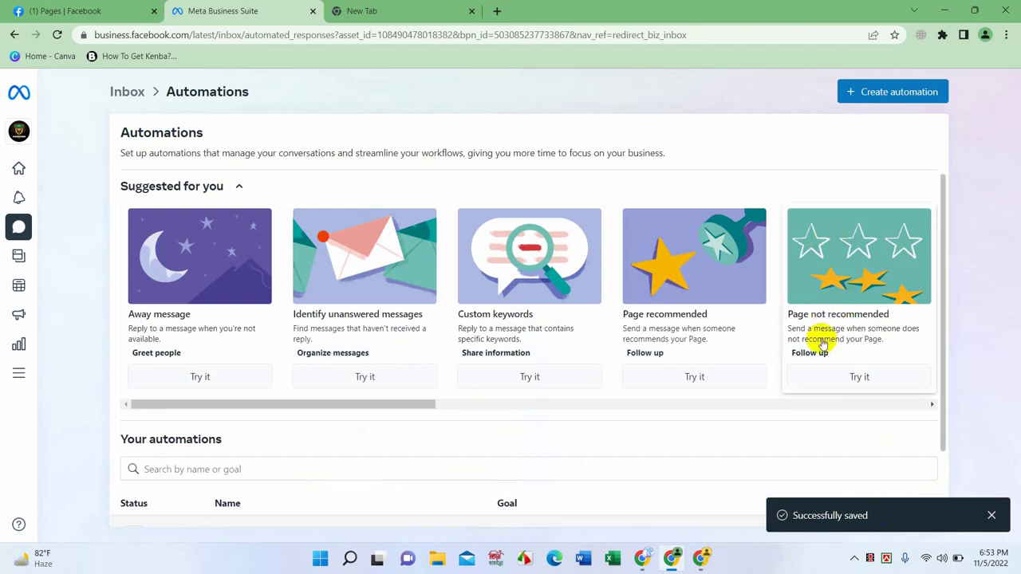
# Turn on the Instant reply automation and open it for editing.
pyautogui.scroll(-1, 830, 447)
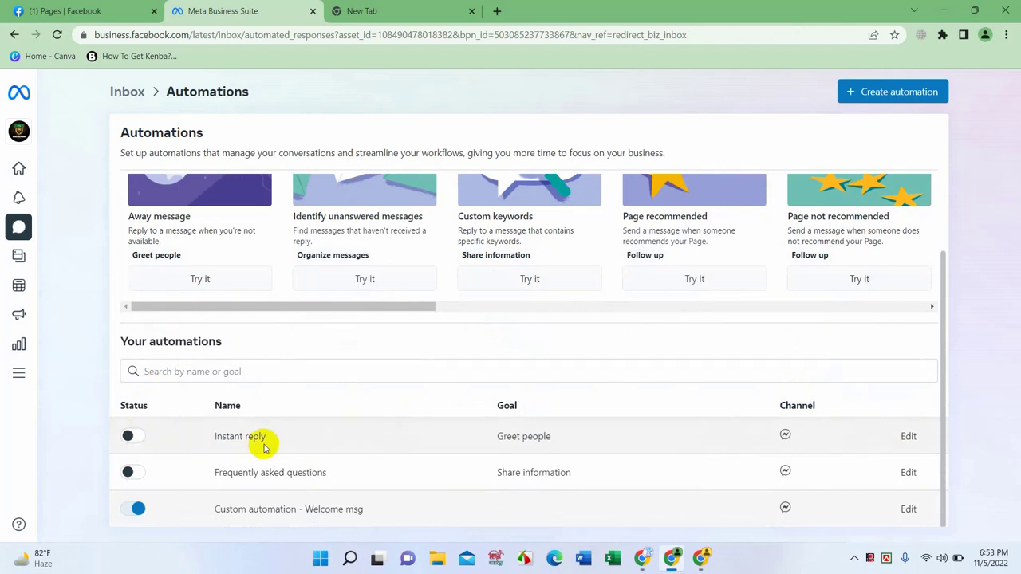
pyautogui.scroll(1, 303, 434)
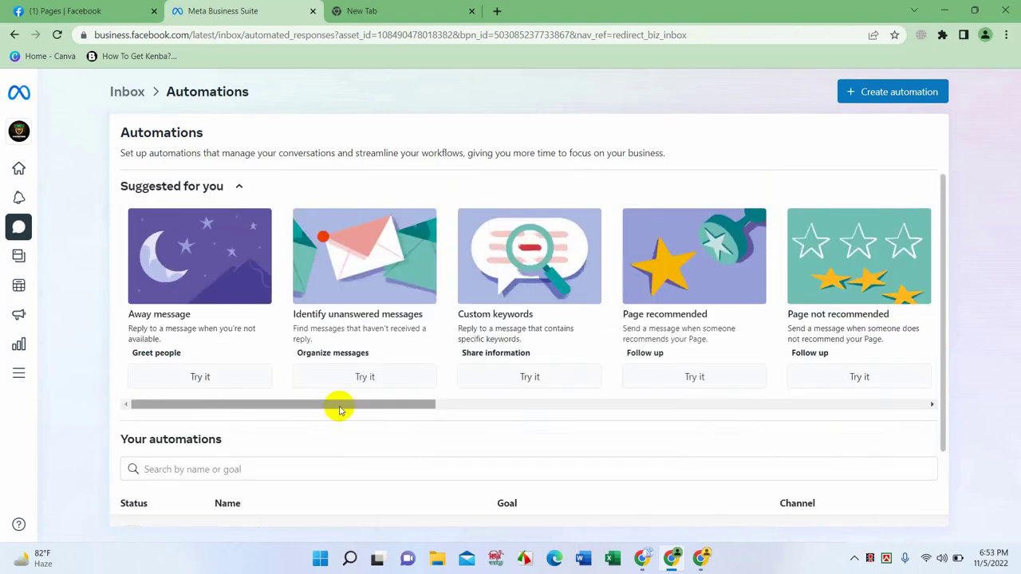
pyautogui.scroll(-1, 311, 359)
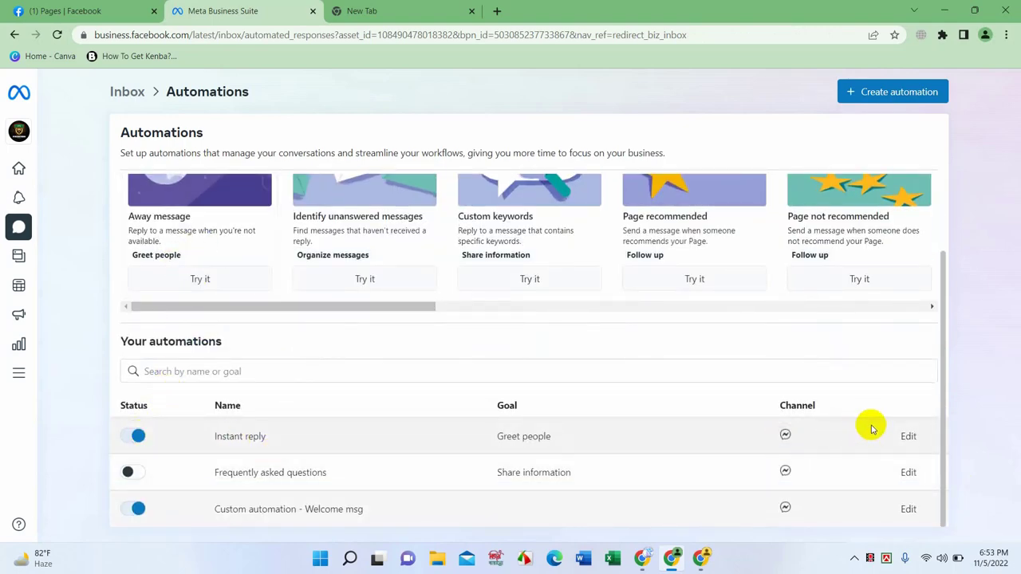
pyautogui.click(909, 437)
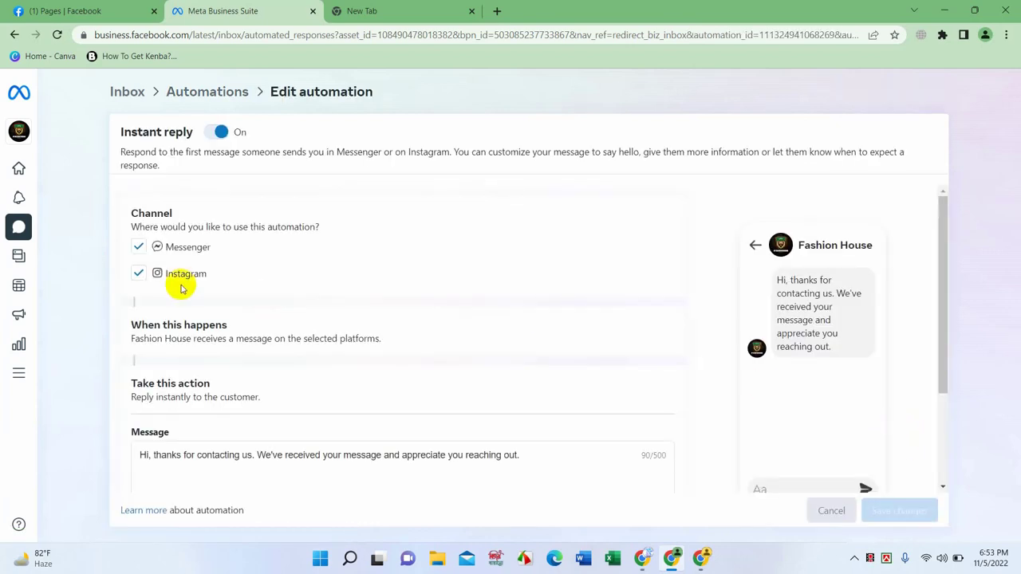
# Shorten the instant reply message to "Hi, thanks for contacting us." and save the changes.
pyautogui.scroll(-3, 159, 291)
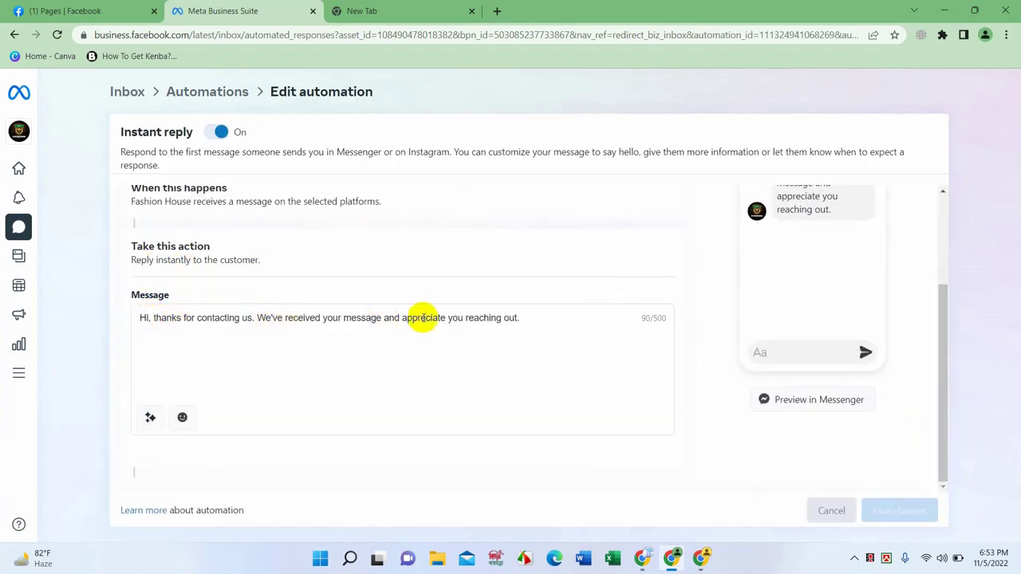
pyautogui.moveTo(542, 319); pyautogui.dragTo(134, 335)
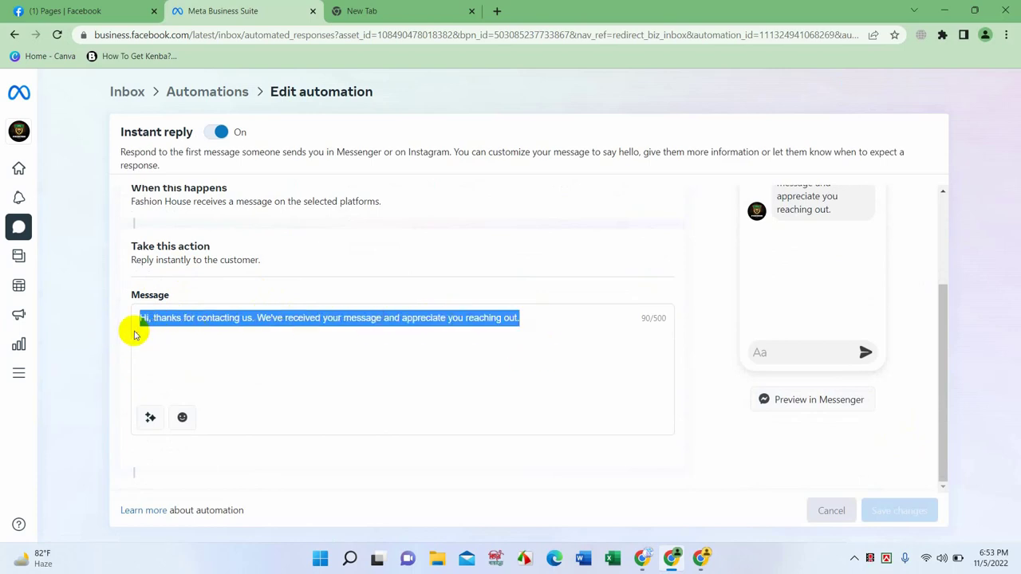
pyautogui.scroll(2, 797, 280)
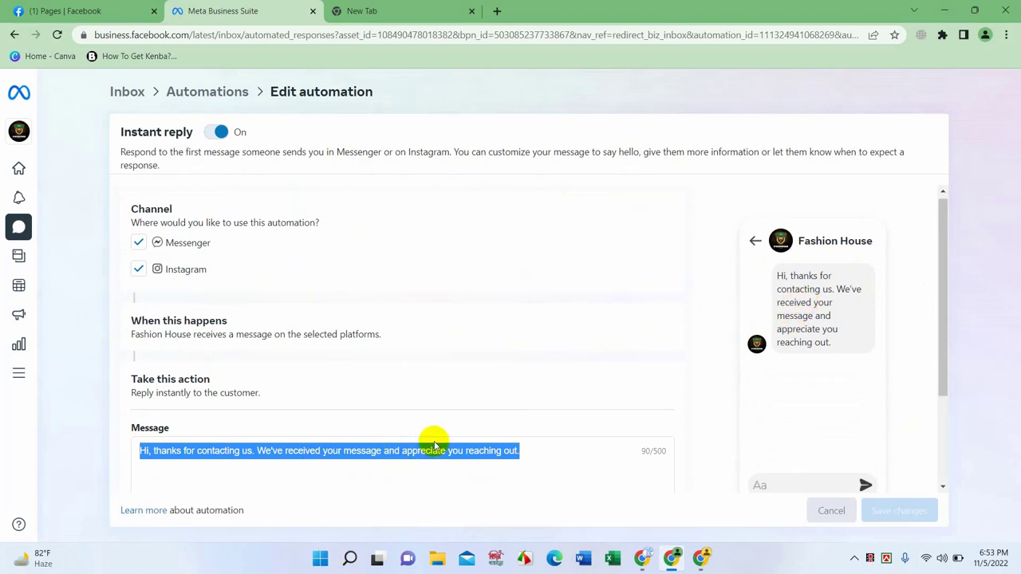
pyautogui.click(527, 450)
pyautogui.hotkey('ctrl', 'a')
pyautogui.moveTo(4, 433)
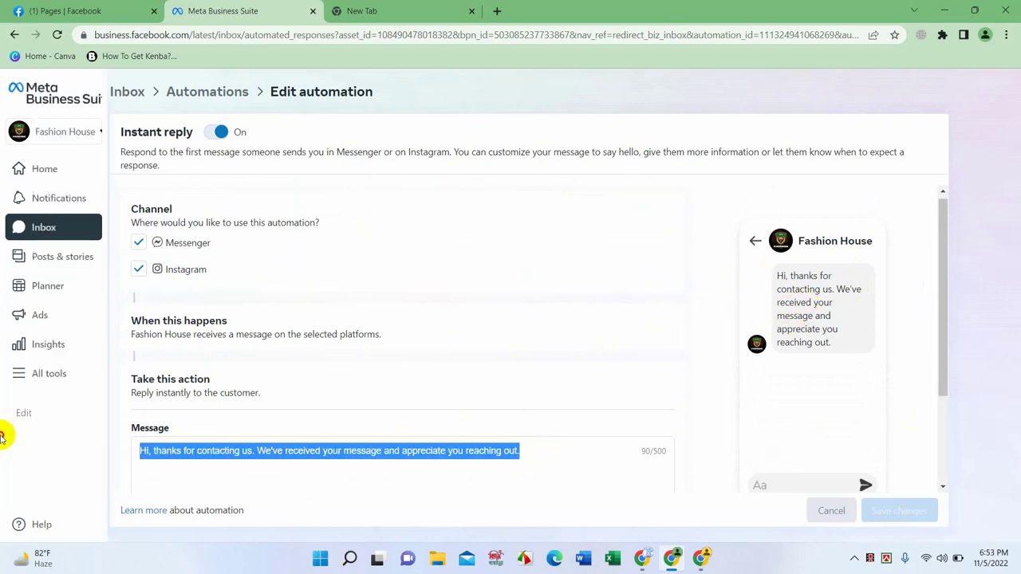
pyautogui.click(303, 451)
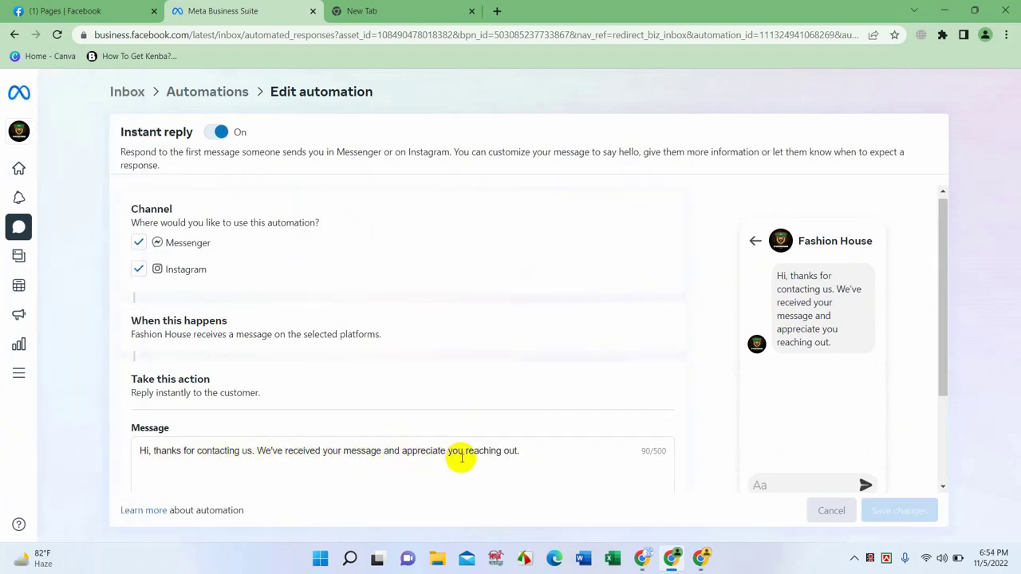
pyautogui.moveTo(519, 452); pyautogui.dragTo(250, 440)
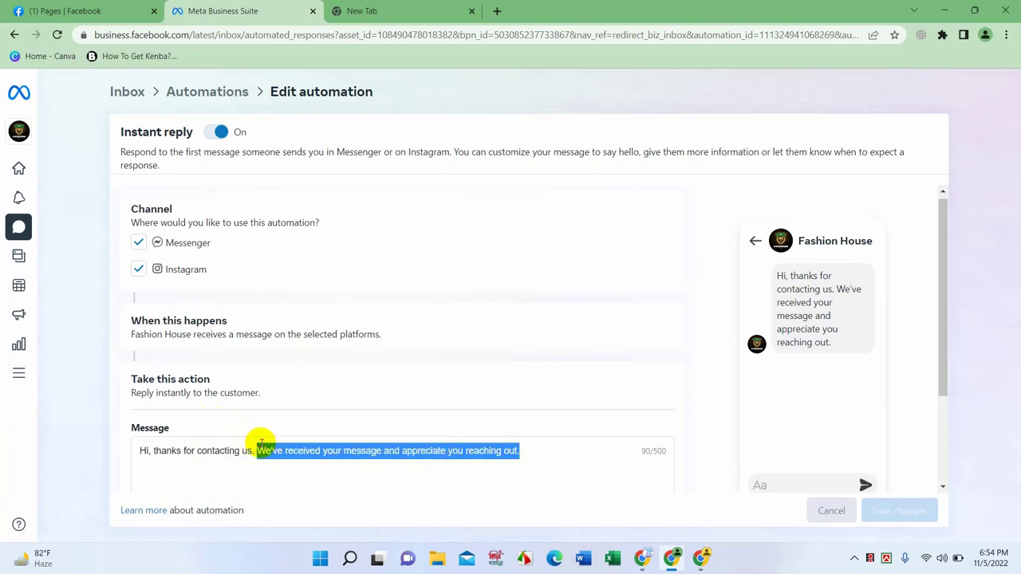
pyautogui.press('BackSpace')
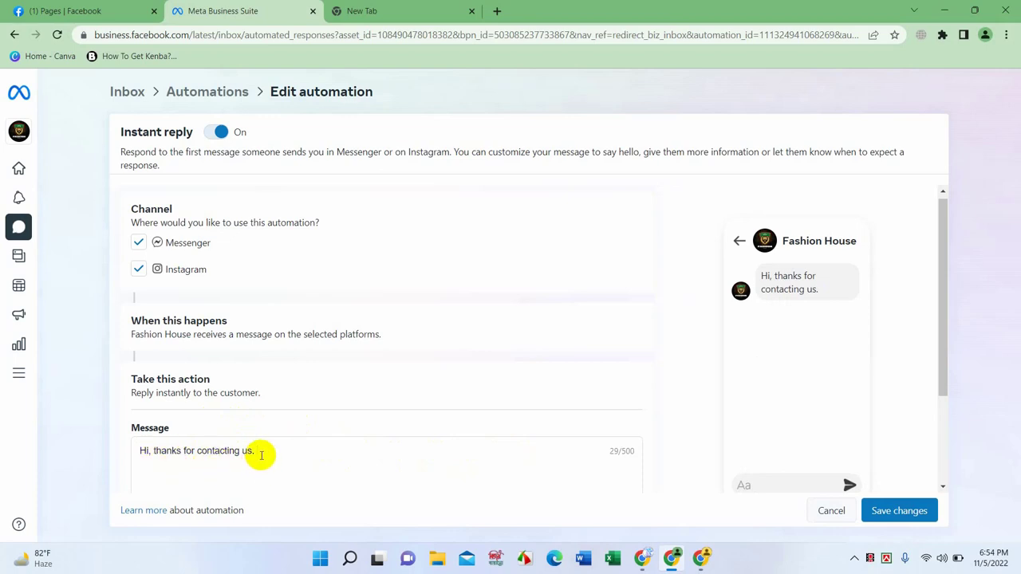
pyautogui.scroll(-2, 273, 425)
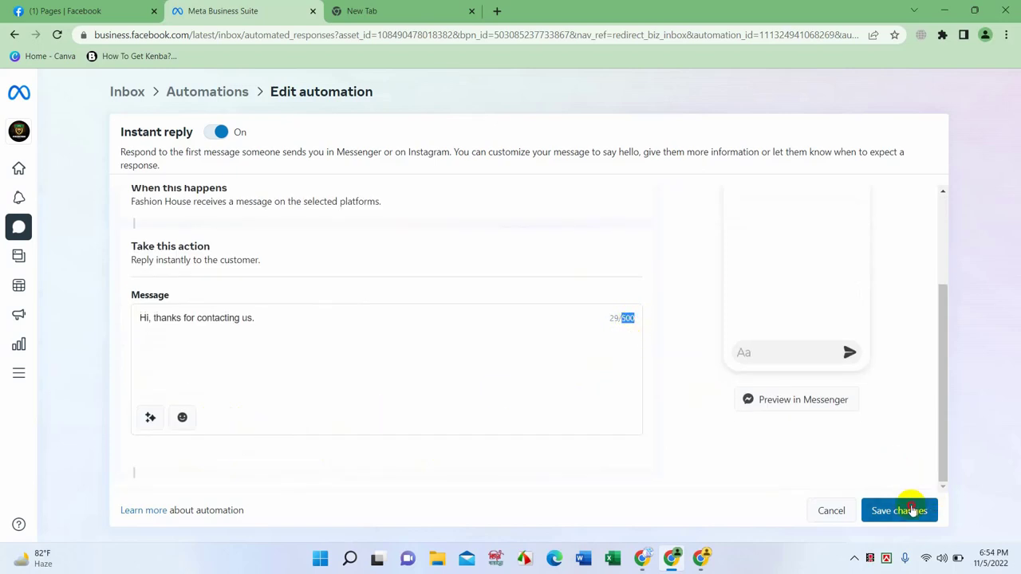
pyautogui.click(907, 508)
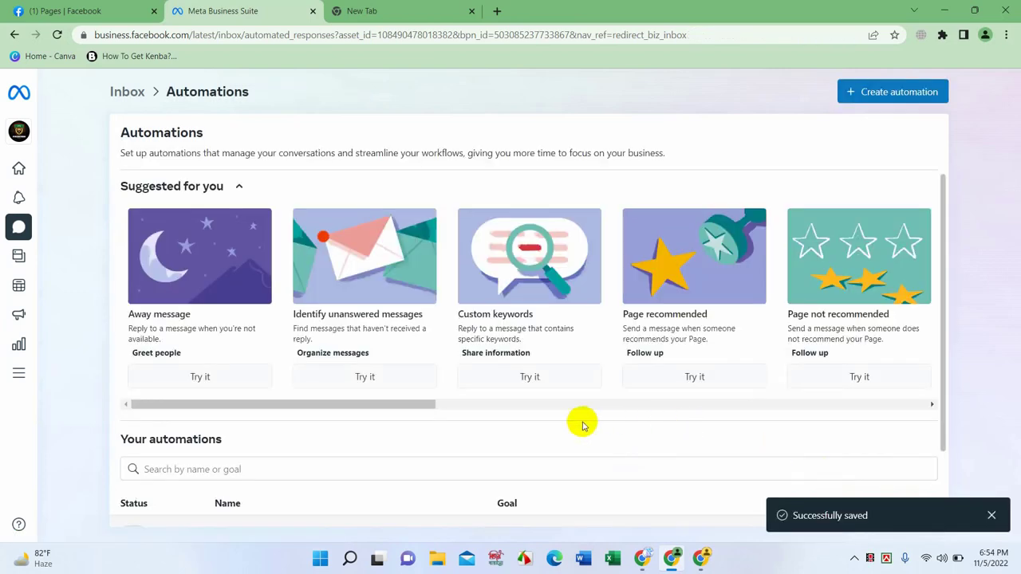
# Turn on the Frequently asked questions automation and open it for editing.
pyautogui.scroll(-2, 558, 426)
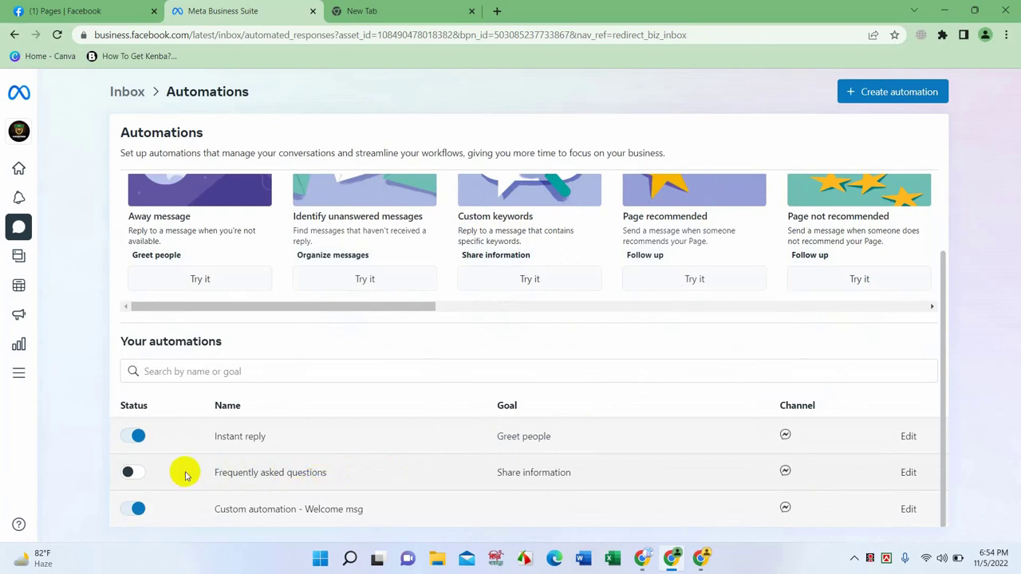
pyautogui.click(138, 474)
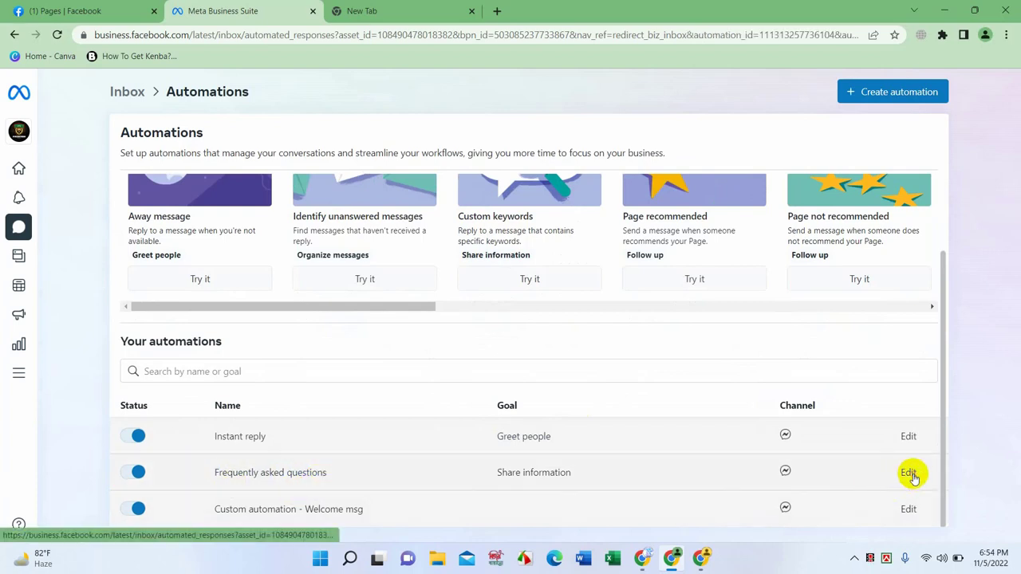
pyautogui.click(908, 473)
# Add two more blank questions, #2 and #3, to the Messenger frequently asked questions.
pyautogui.scroll(-1, 187, 286)
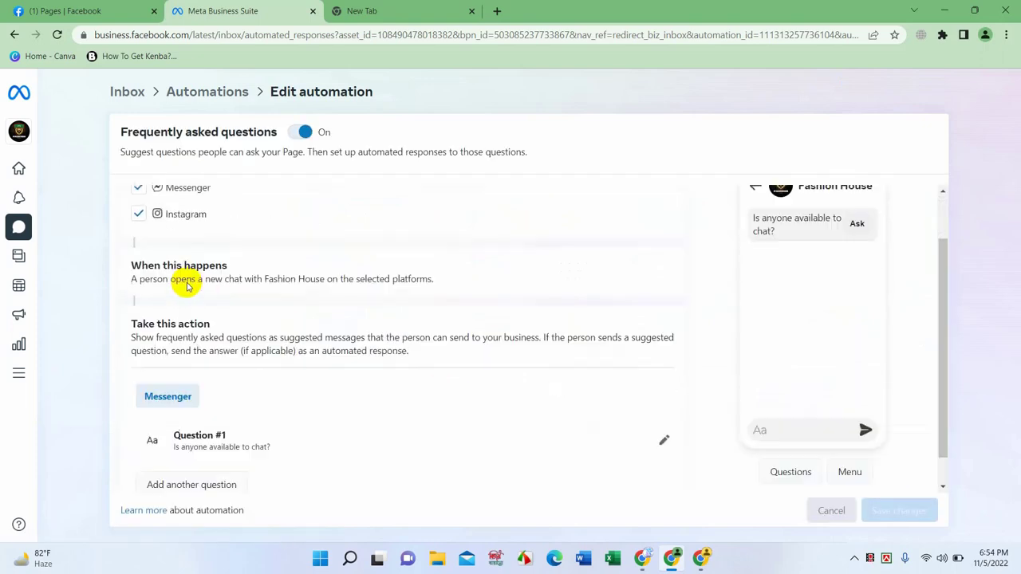
pyautogui.scroll(-1, 187, 286)
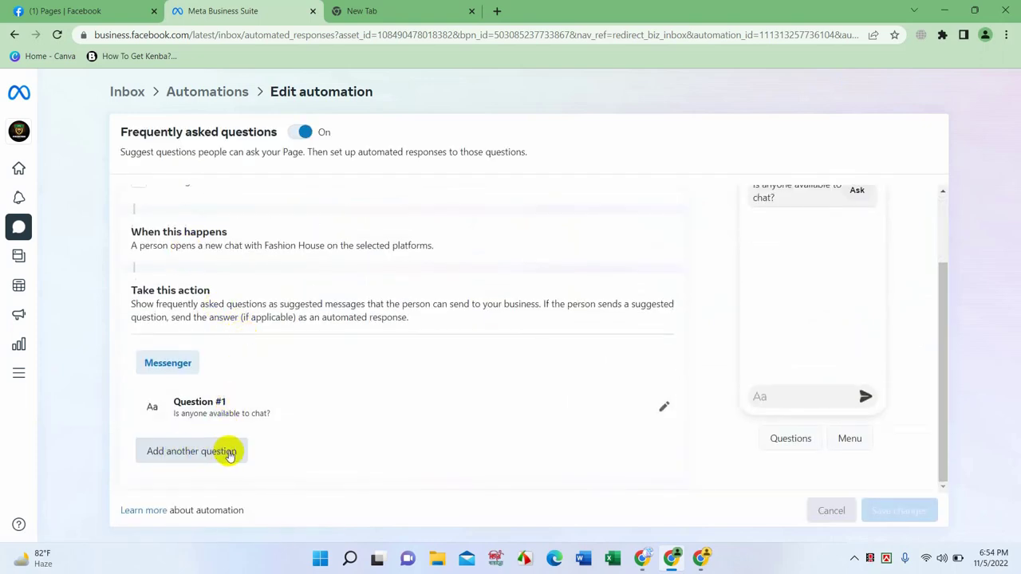
pyautogui.scroll(1, 341, 430)
pyautogui.scroll(-1, 237, 433)
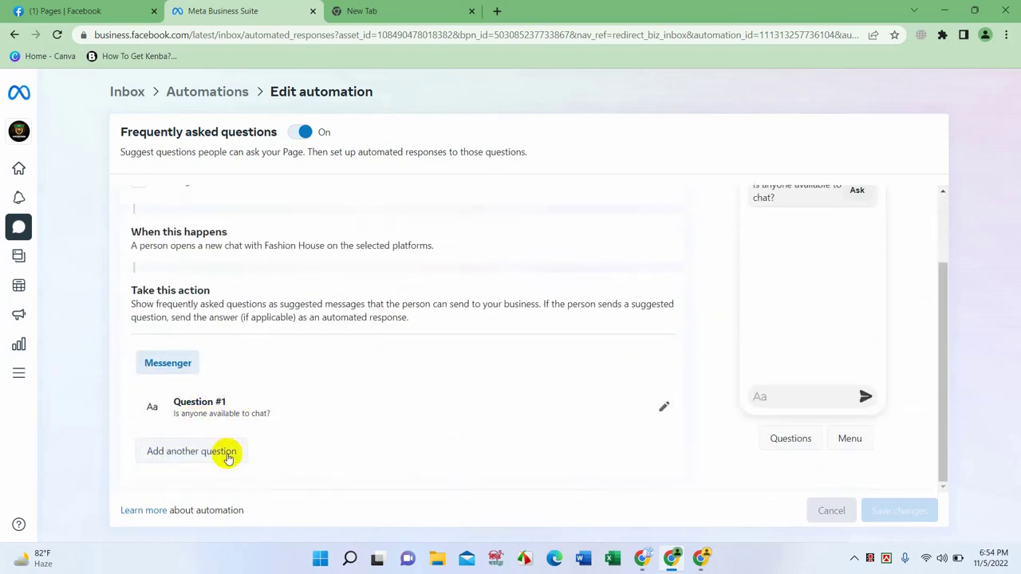
pyautogui.click(194, 451)
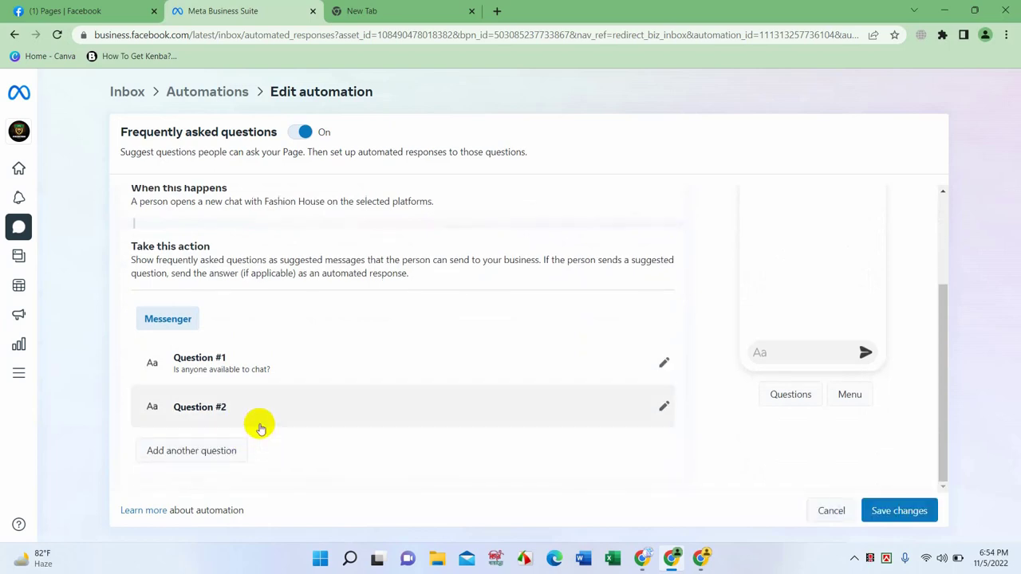
pyautogui.click(204, 452)
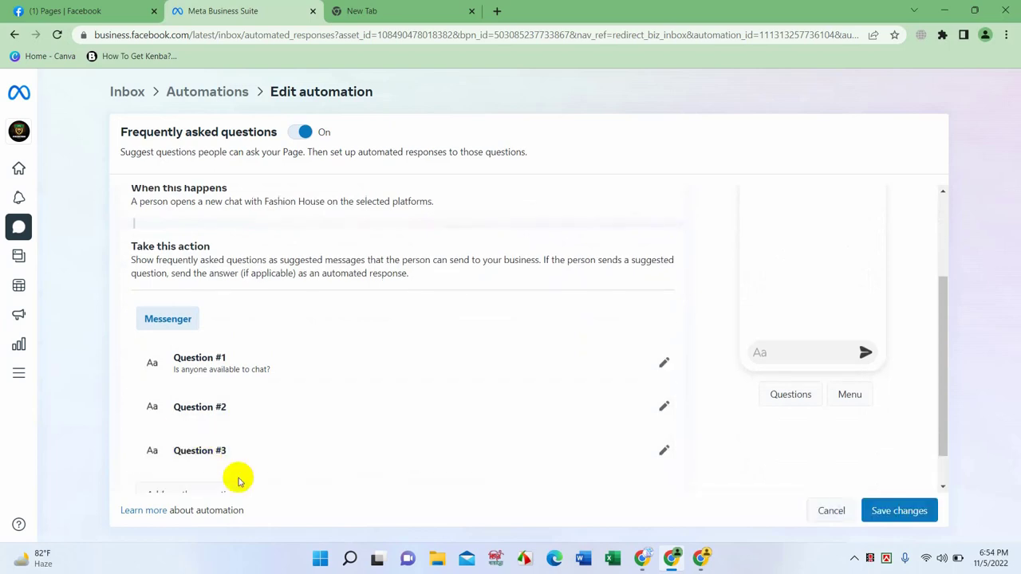
pyautogui.scroll(2, 668, 452)
pyautogui.scroll(-2, 398, 383)
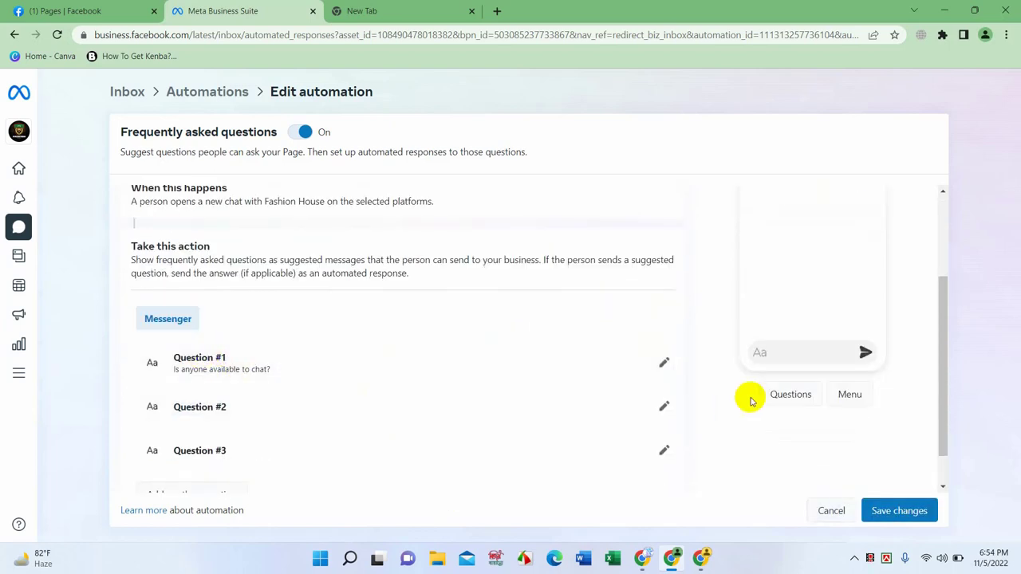
# Replace the automated answer to Question #1 with "Yes, How can i help You?".
pyautogui.click(664, 364)
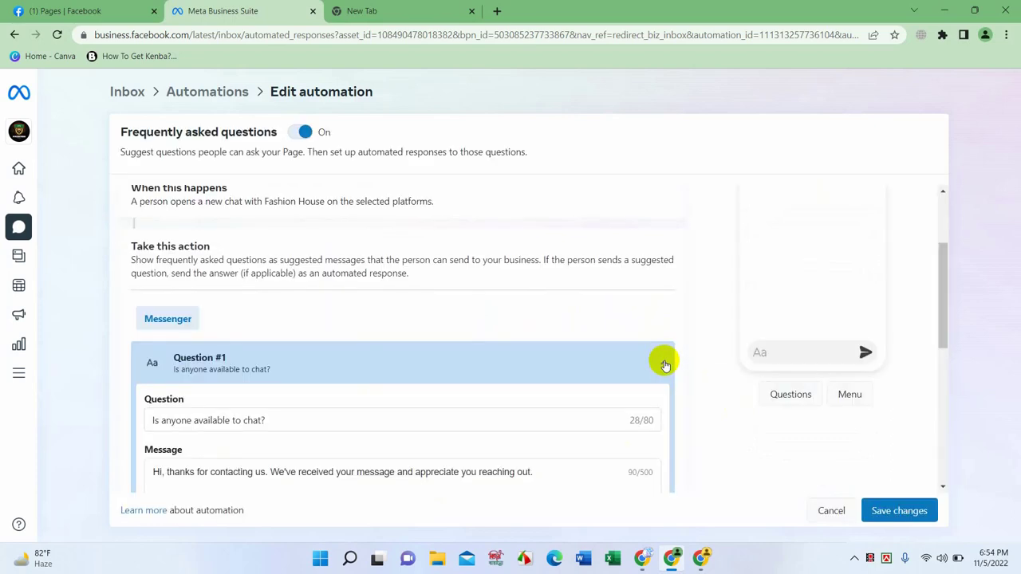
pyautogui.scroll(-2, 355, 308)
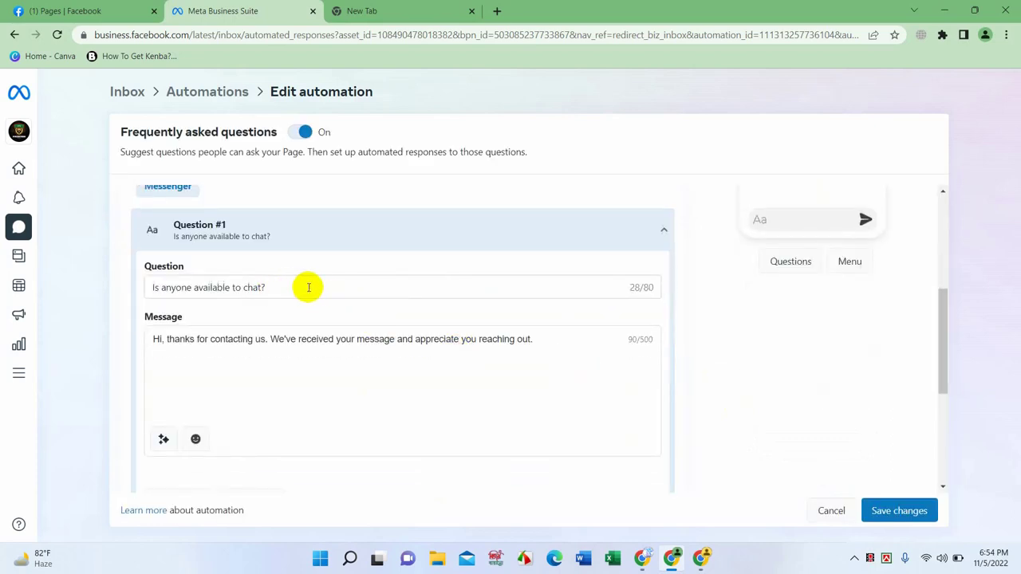
pyautogui.scroll(2, 431, 303)
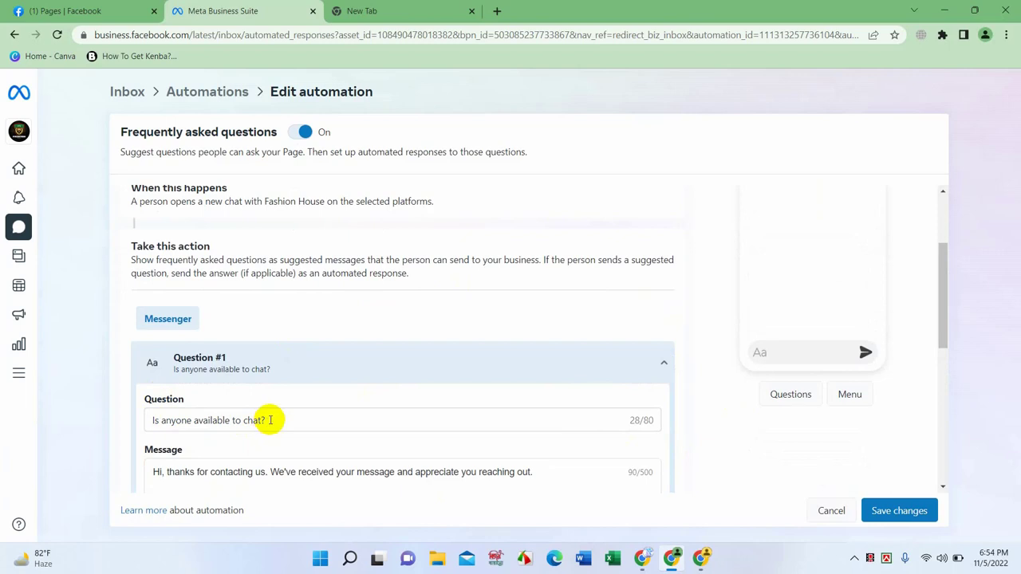
pyautogui.scroll(2, 371, 439)
pyautogui.scroll(-1, 285, 465)
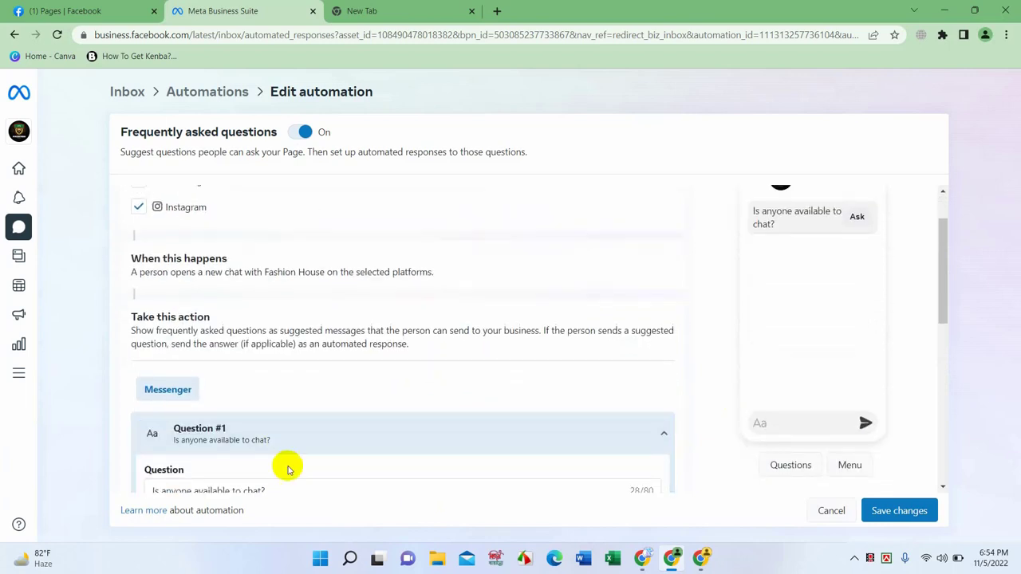
pyautogui.scroll(-3, 287, 469)
pyautogui.moveTo(279, 285); pyautogui.dragTo(45, 289)
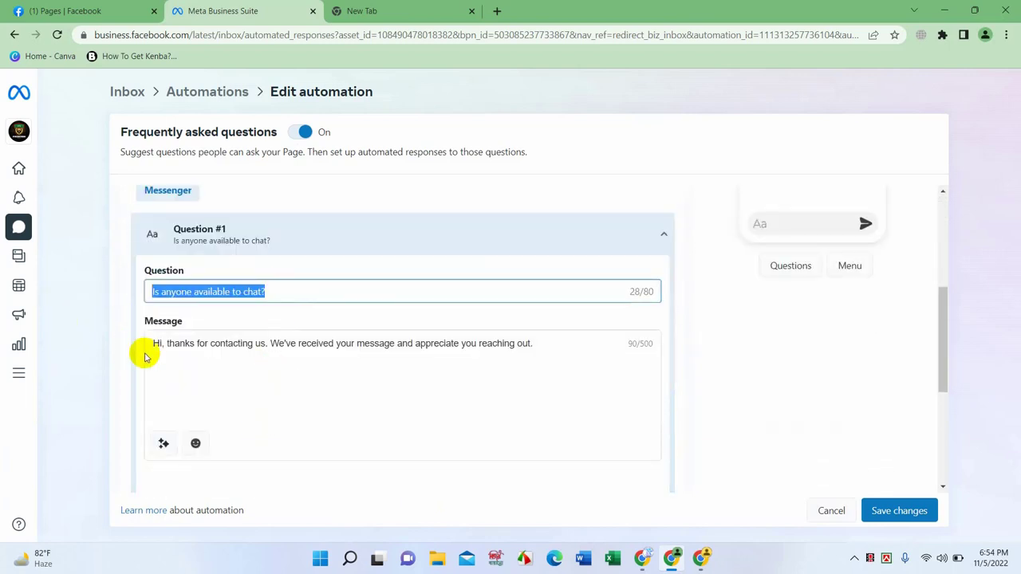
pyautogui.moveTo(154, 343); pyautogui.dragTo(576, 343)
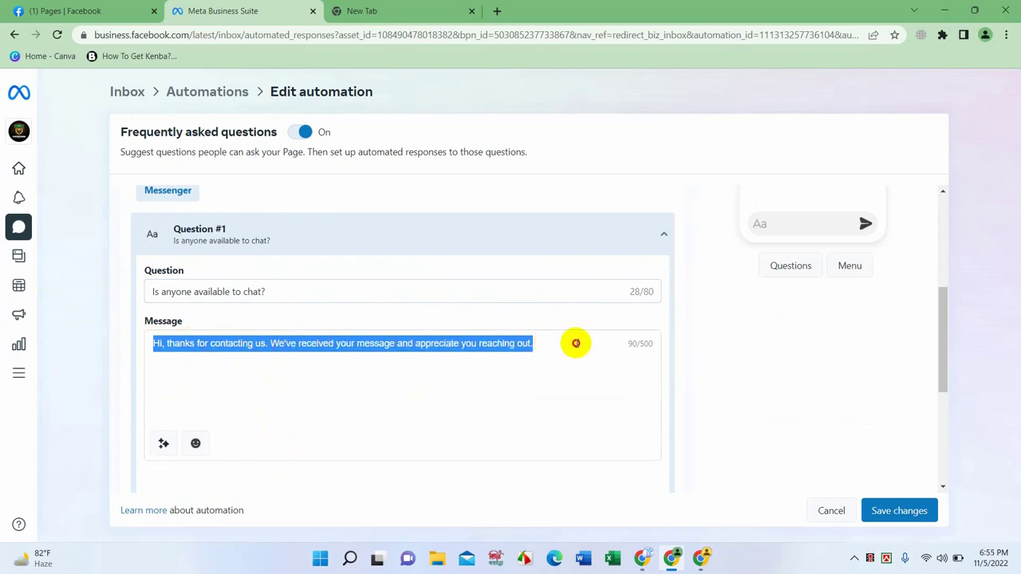
pyautogui.write('Y')
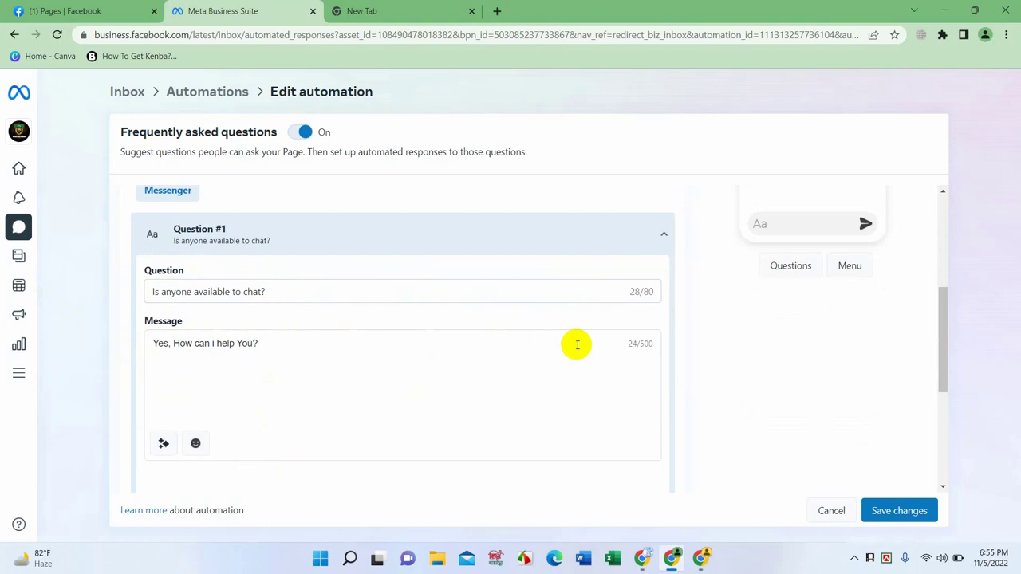
pyautogui.hotkey('ctrl', 'a')
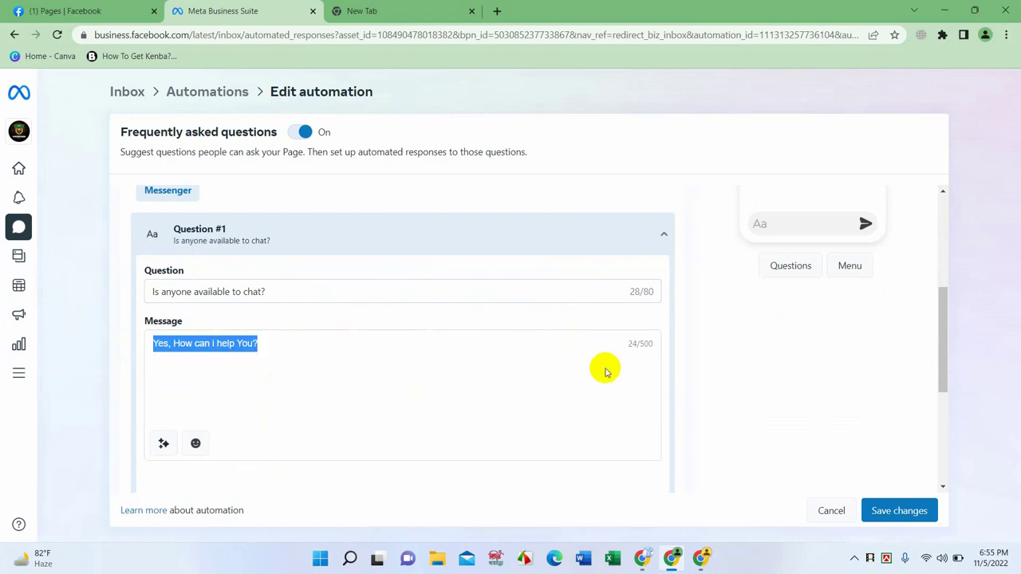
# Expand Question #2 and enter "fghhgh" as its question text.
pyautogui.scroll(-3, 449, 372)
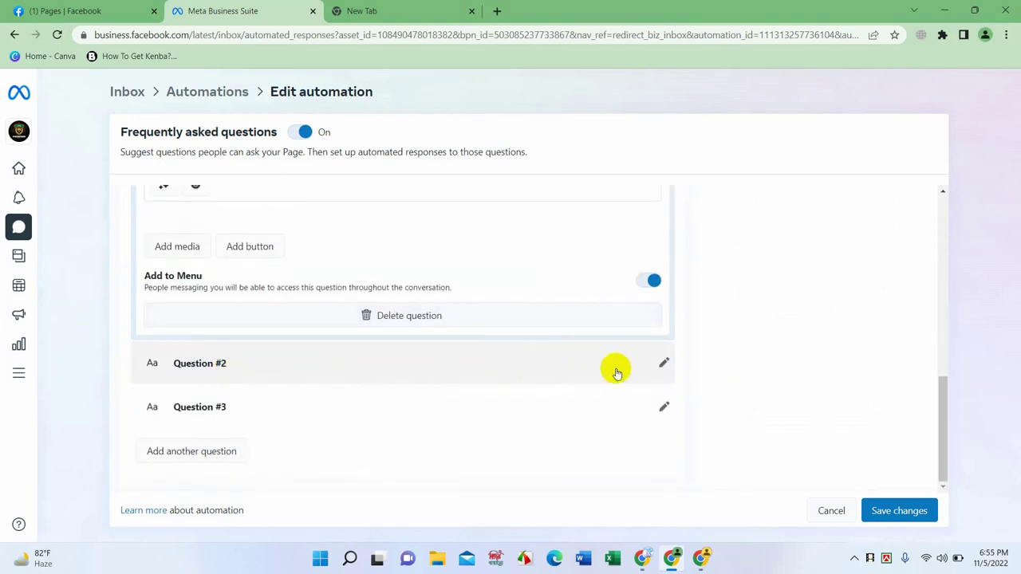
pyautogui.click(664, 366)
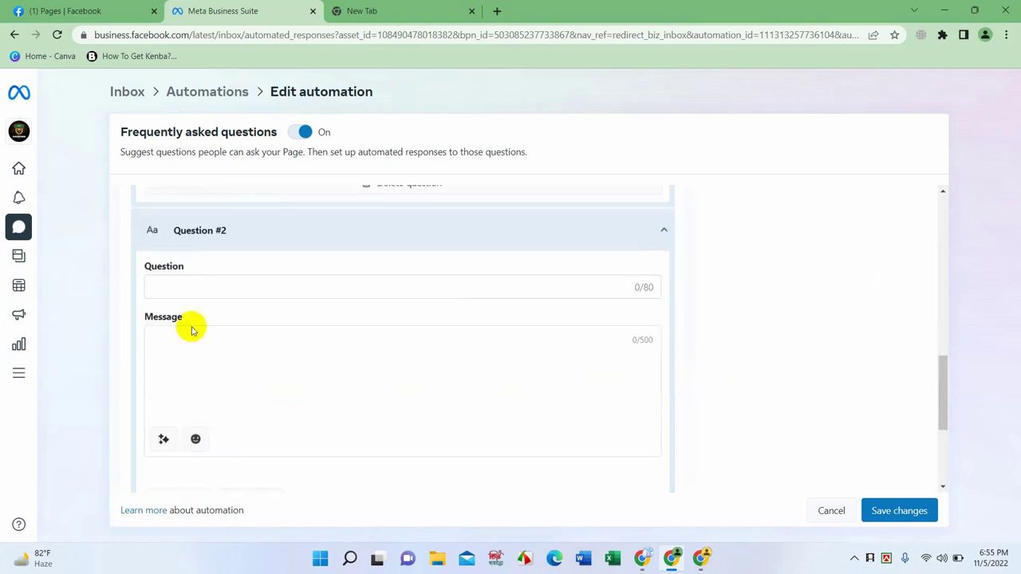
pyautogui.click(183, 286)
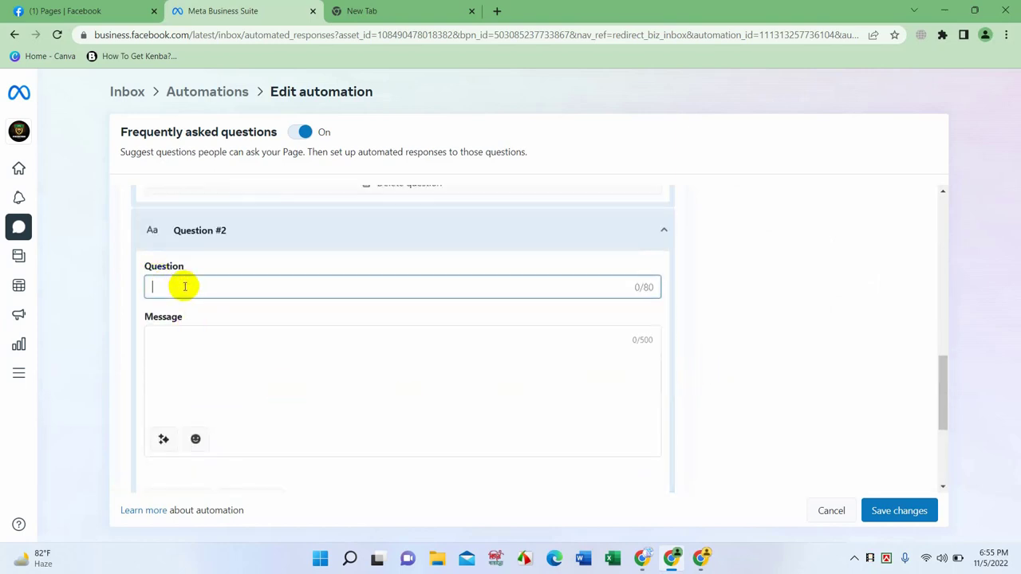
pyautogui.scroll(1, 191, 303)
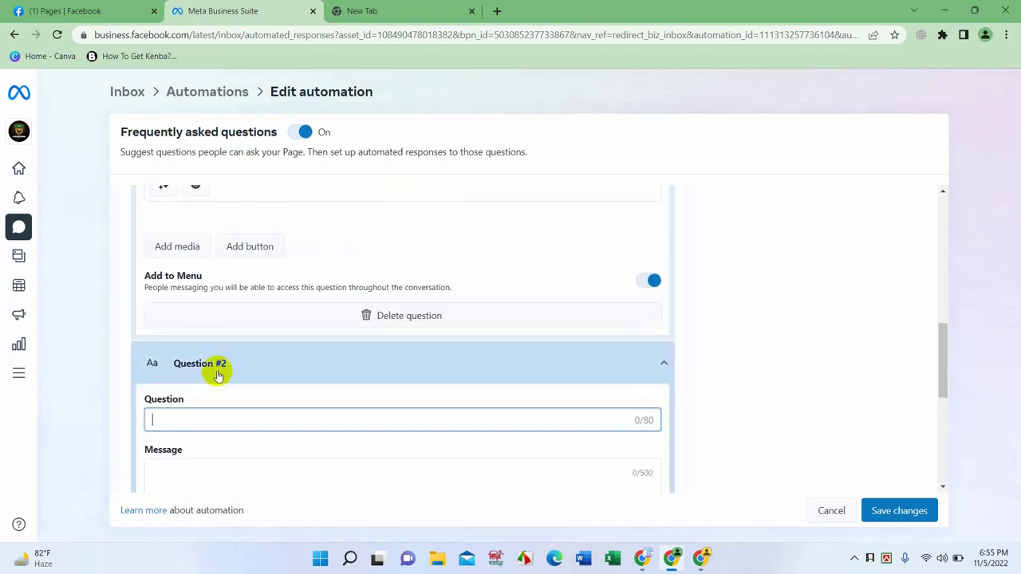
pyautogui.scroll(1, 214, 369)
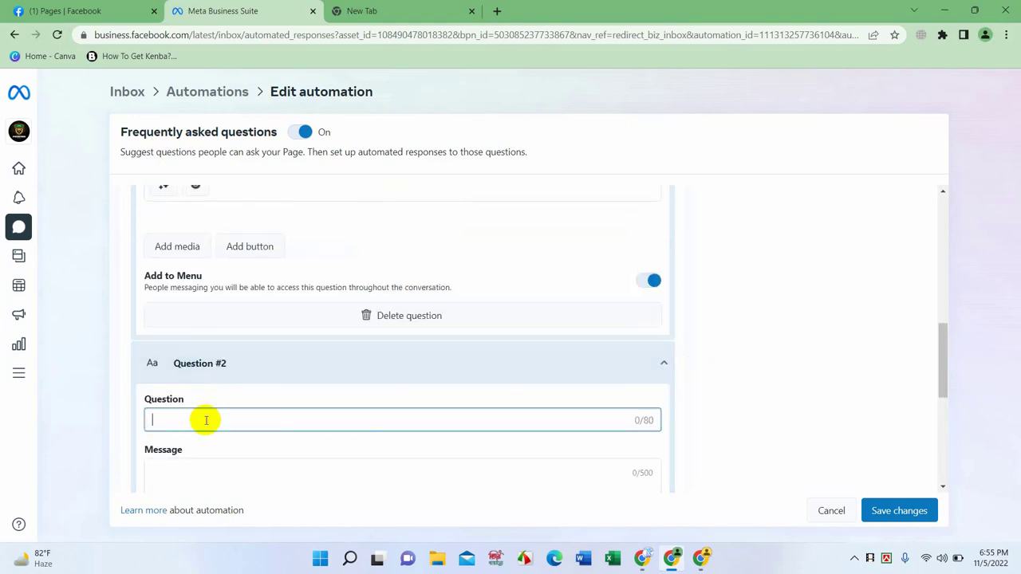
pyautogui.write('fghhgh')
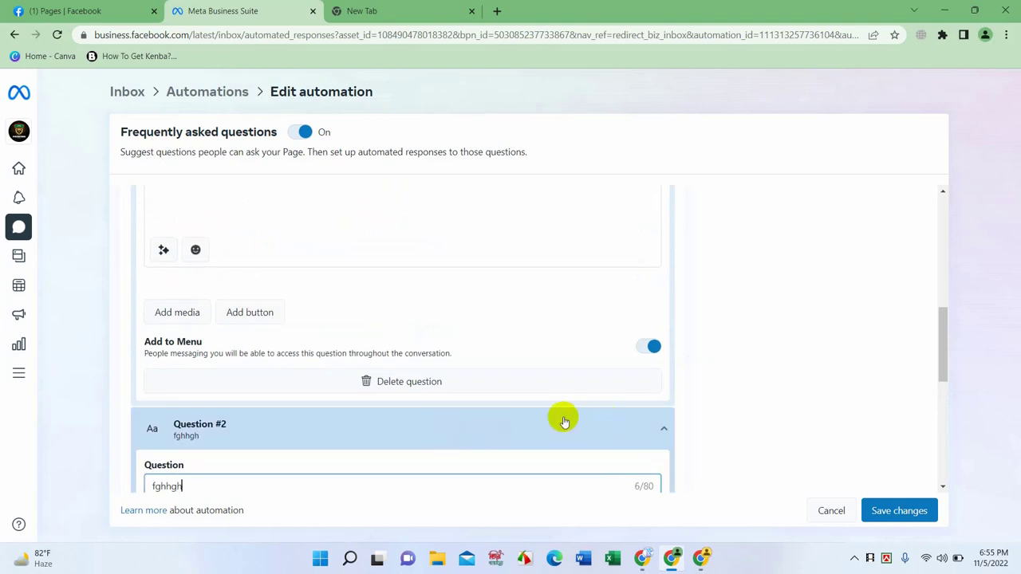
# Enter "sdjfhjdufdfhu" as the automated answer message for Question #2.
pyautogui.scroll(-2, 201, 403)
pyautogui.moveTo(197, 285); pyautogui.dragTo(130, 308)
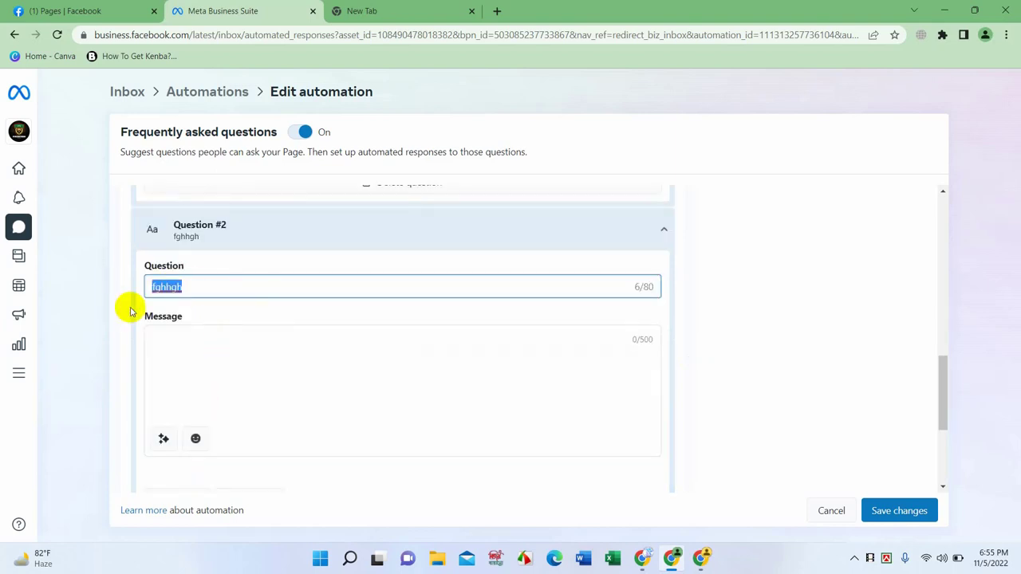
pyautogui.click(179, 339)
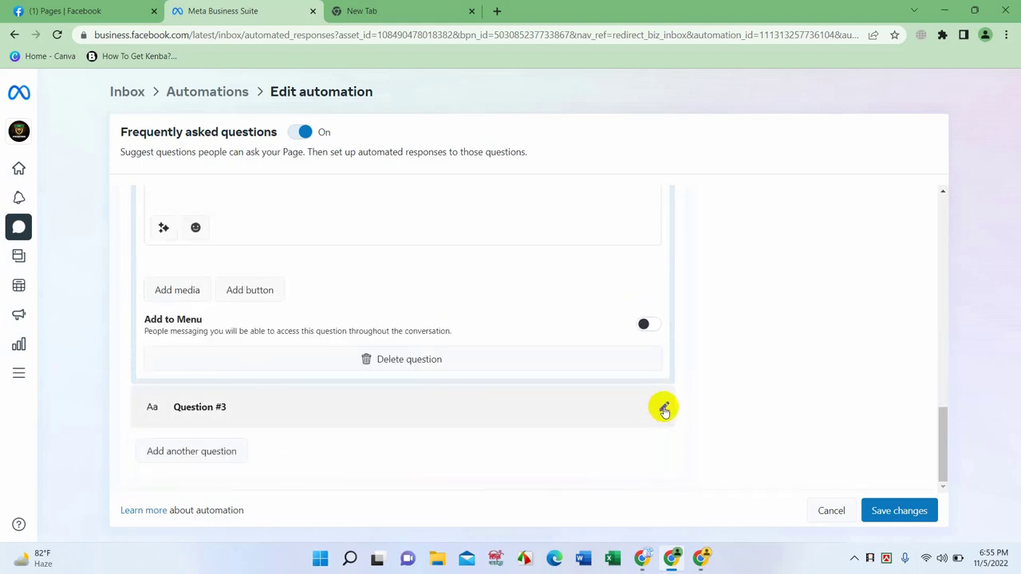
# Expand Question #3, enter "office address?" as its question and fill in the office's address as the answer message.
pyautogui.click(665, 409)
pyautogui.scroll(-2, 271, 390)
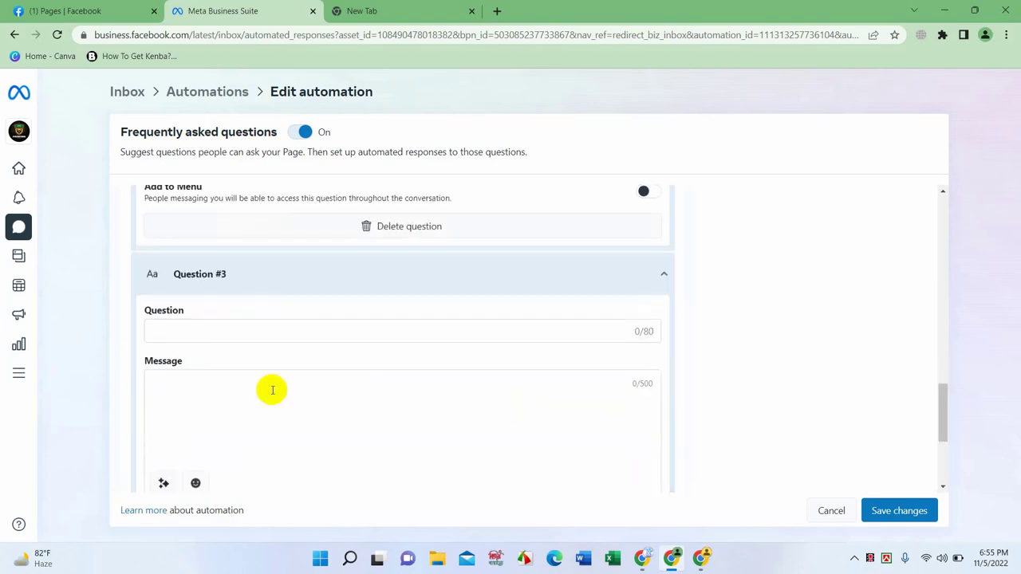
pyautogui.click(168, 331)
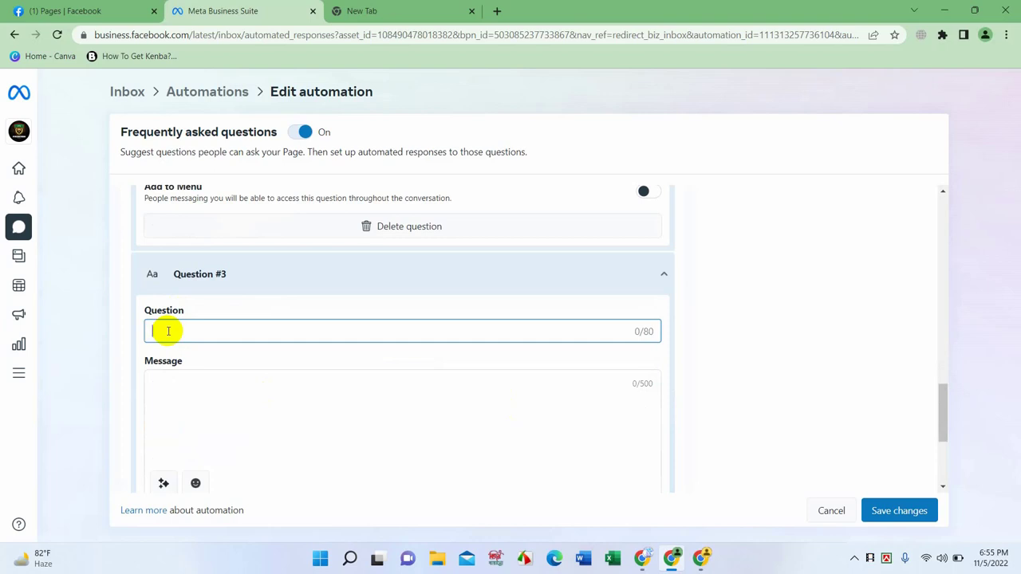
pyautogui.write('of')
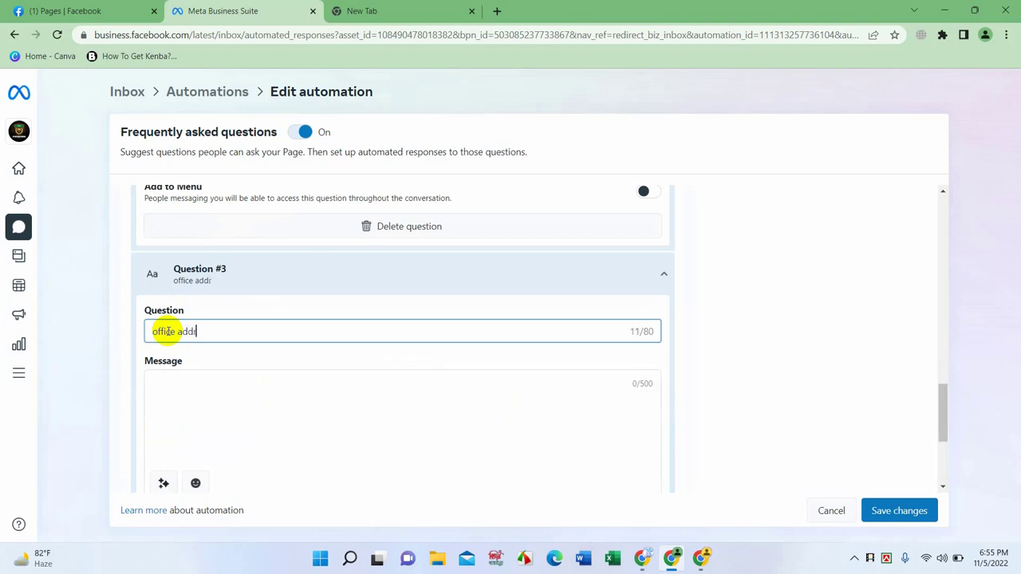
pyautogui.click(195, 391)
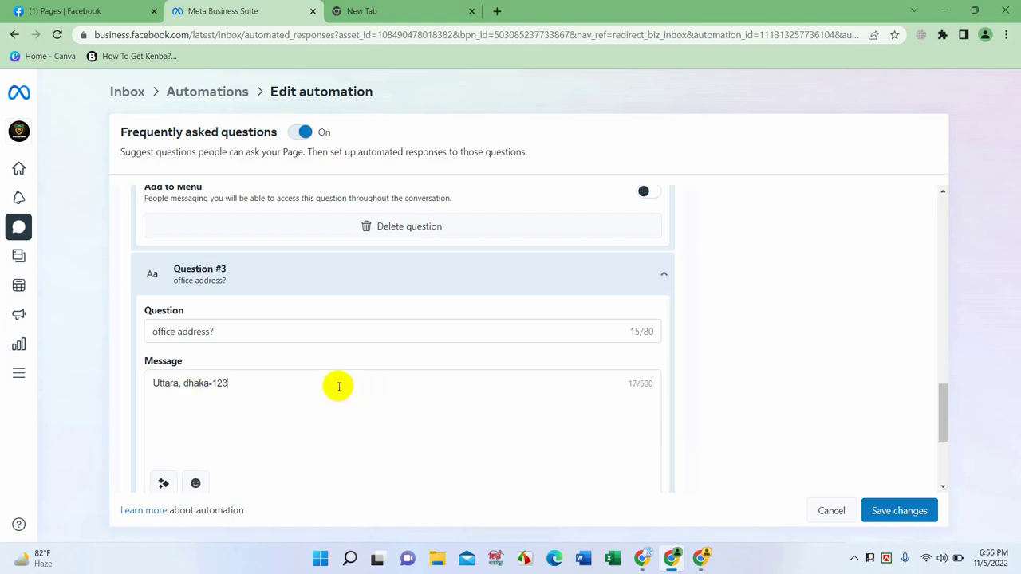
# Review all three Messenger questions with their answers and save the changes to the Frequently asked questions automation.
pyautogui.scroll(5, 736, 308)
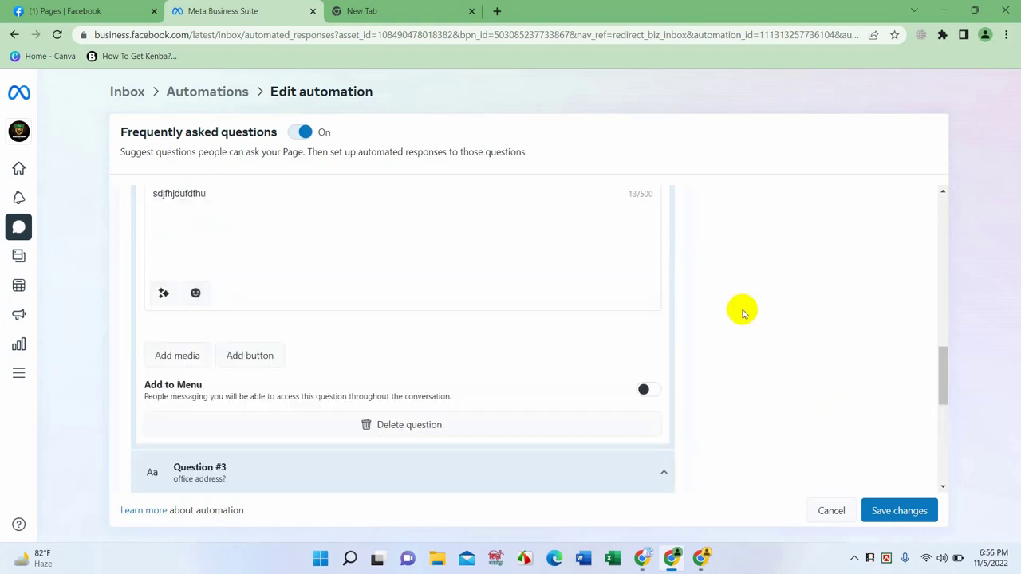
pyautogui.scroll(8, 778, 335)
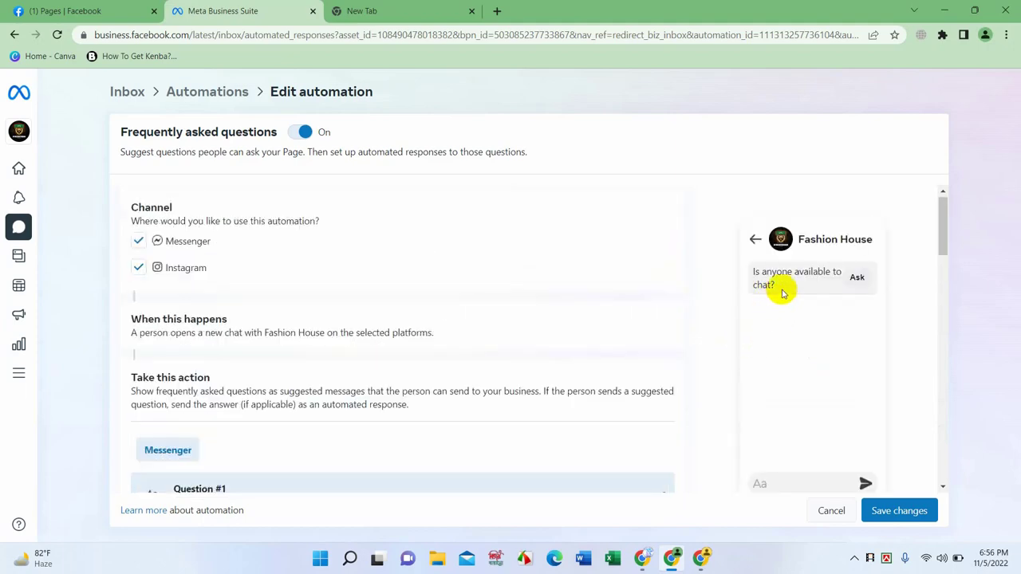
pyautogui.scroll(-3, 359, 359)
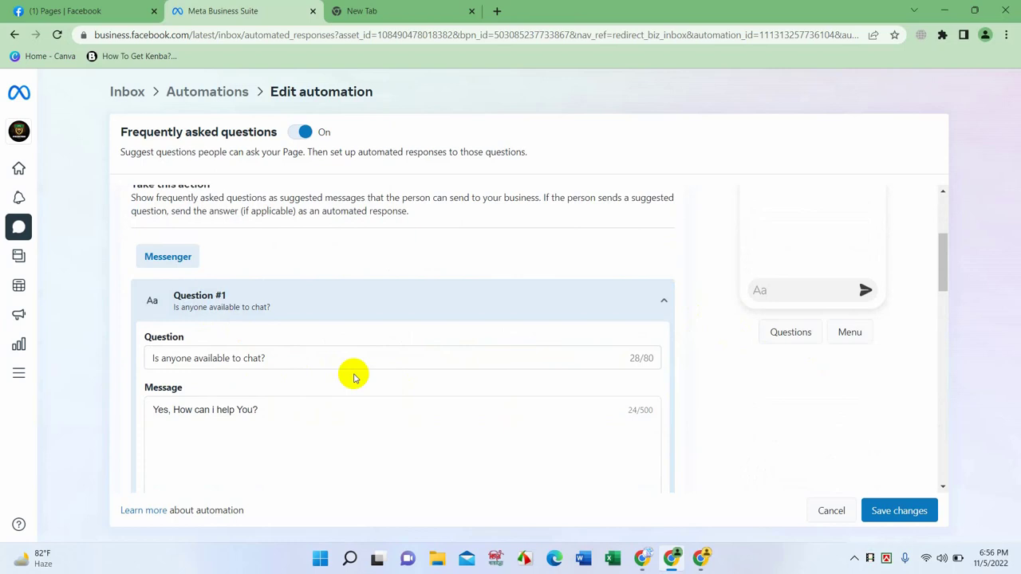
pyautogui.scroll(-6, 355, 379)
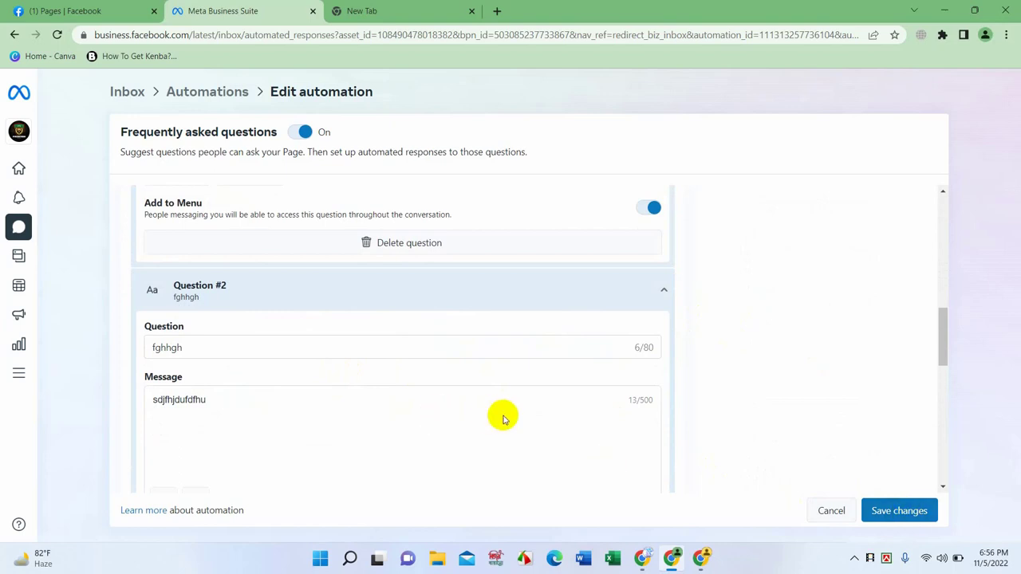
pyautogui.scroll(-3, 677, 440)
pyautogui.scroll(-3, 469, 399)
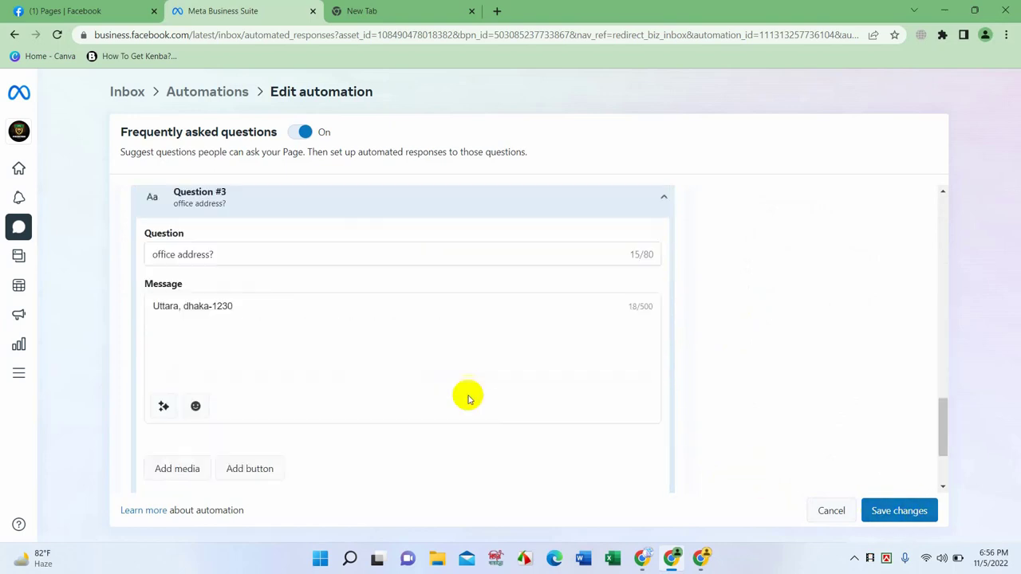
pyautogui.scroll(-3, 469, 399)
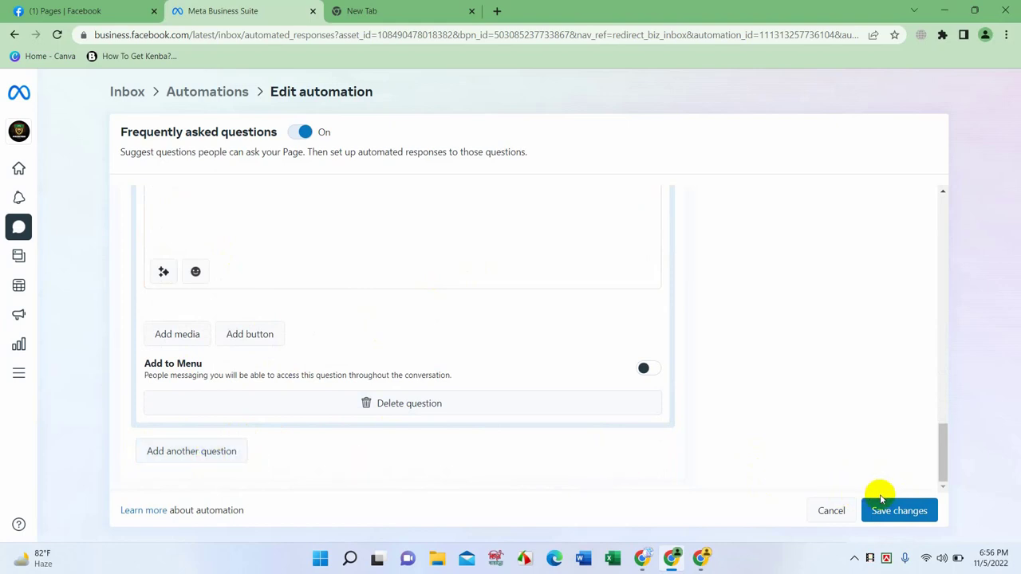
pyautogui.scroll(2, 439, 392)
pyautogui.scroll(10, 441, 394)
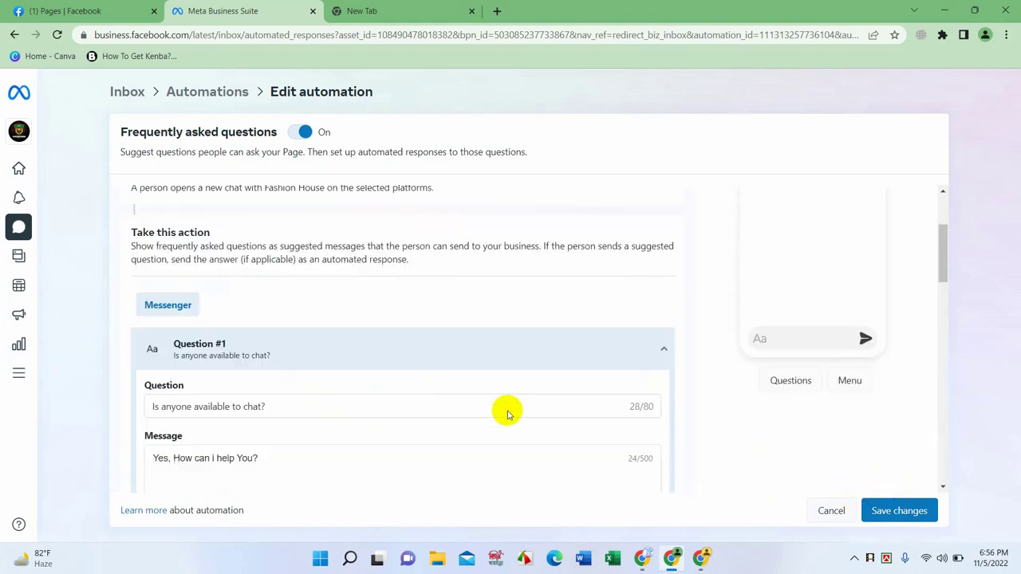
pyautogui.click(899, 512)
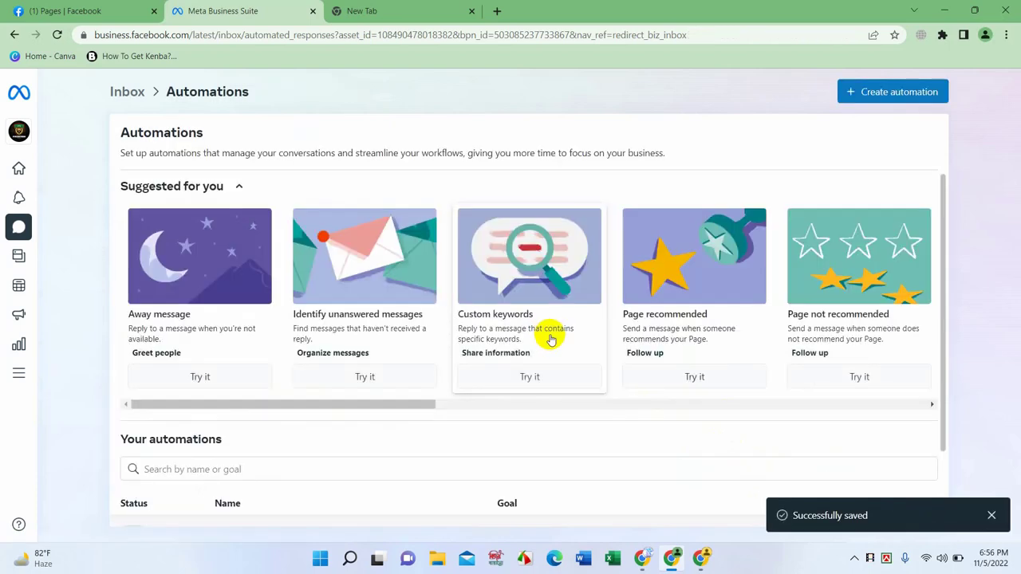
# Check the entries in the Your automations list, including the custom Welcome msg automation.
pyautogui.scroll(-3, 550, 339)
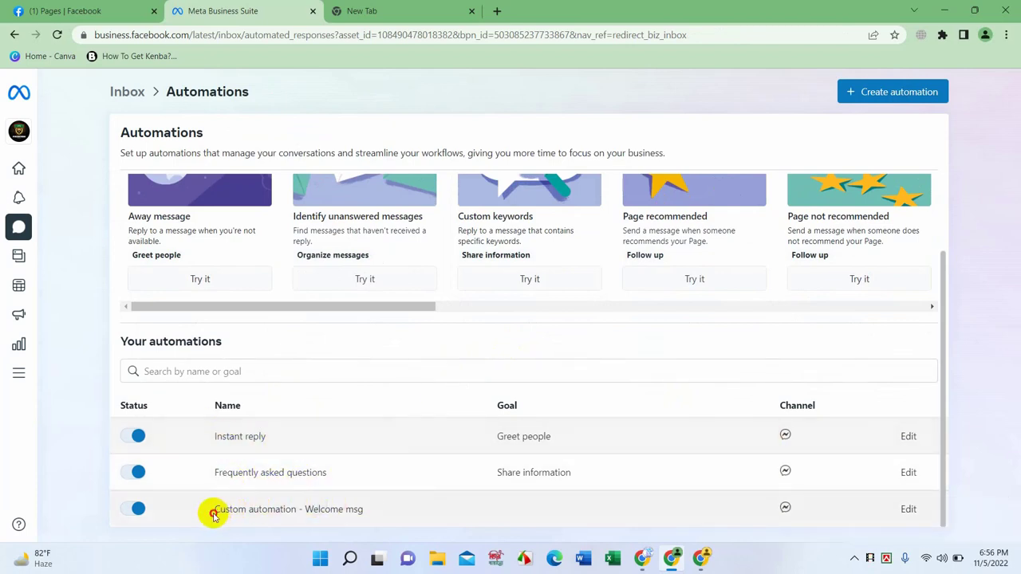
pyautogui.moveTo(210, 511); pyautogui.dragTo(326, 510)
pyautogui.scroll(3, 396, 481)
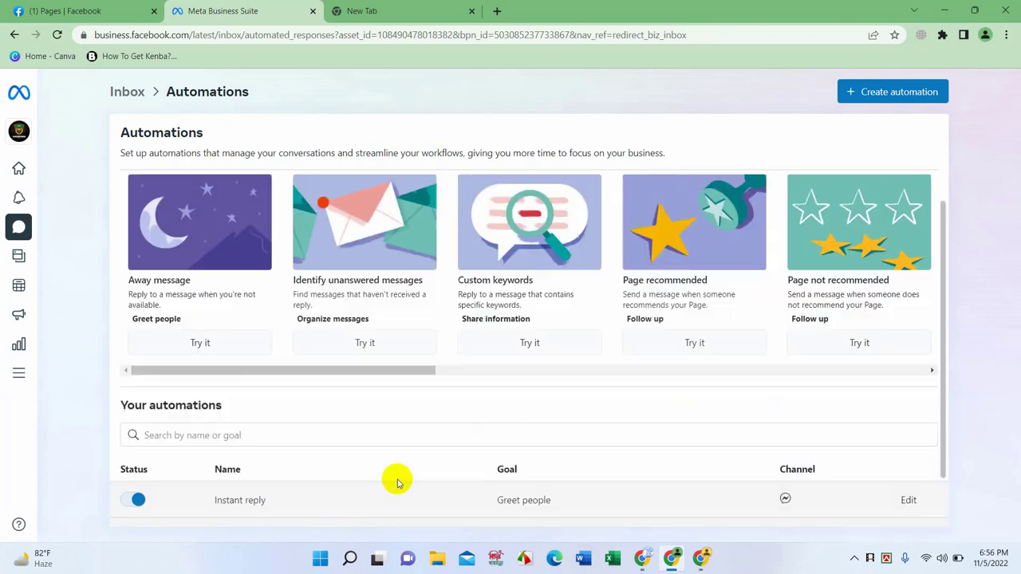
# Leave the automations page and open the Fashion House Page on Facebook.
pyautogui.moveTo(19, 130)
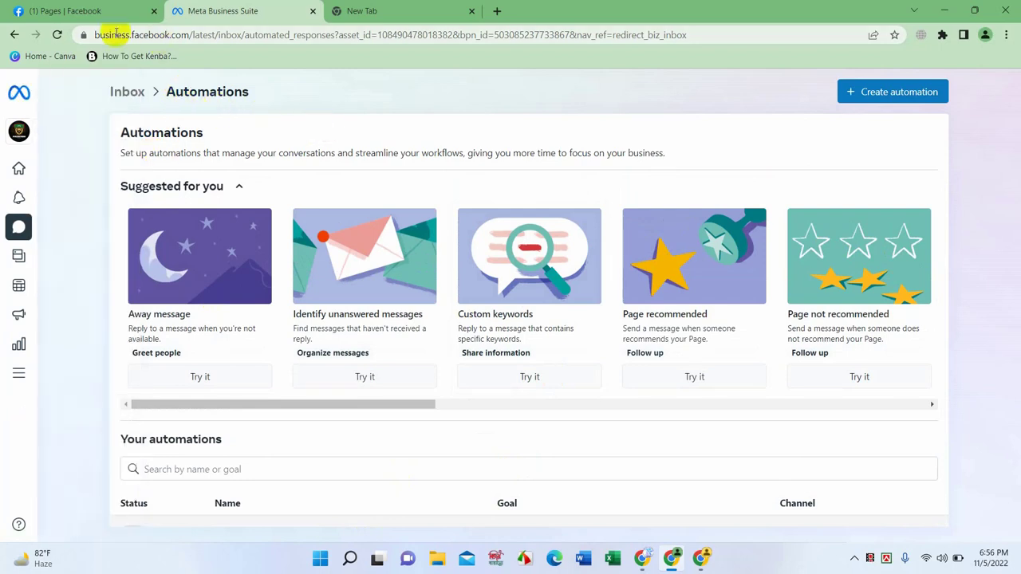
pyautogui.click(38, 132)
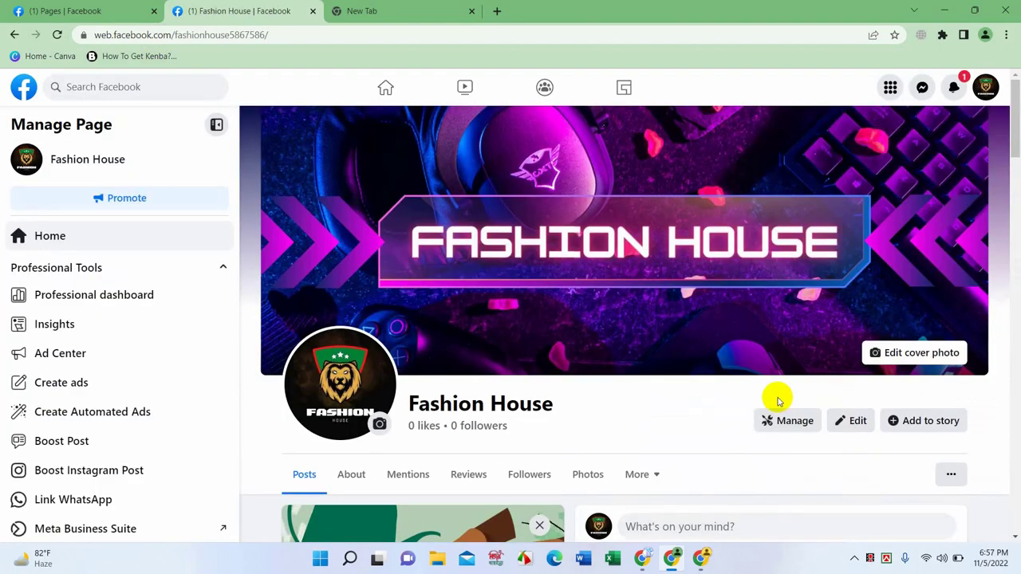
pyautogui.scroll(-3, 579, 247)
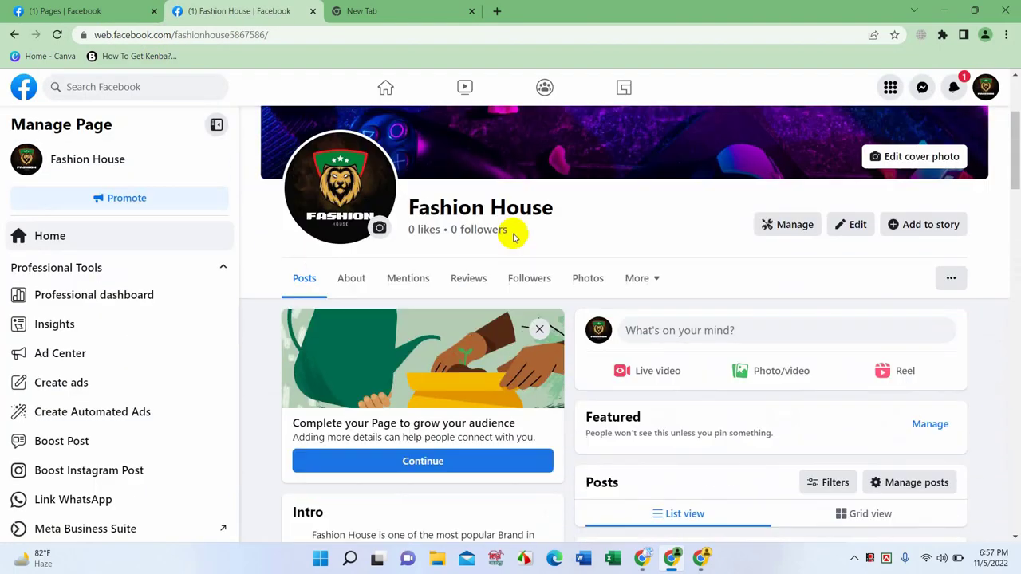
pyautogui.scroll(3, 526, 243)
pyautogui.scroll(-1, 542, 253)
pyautogui.scroll(1, 550, 263)
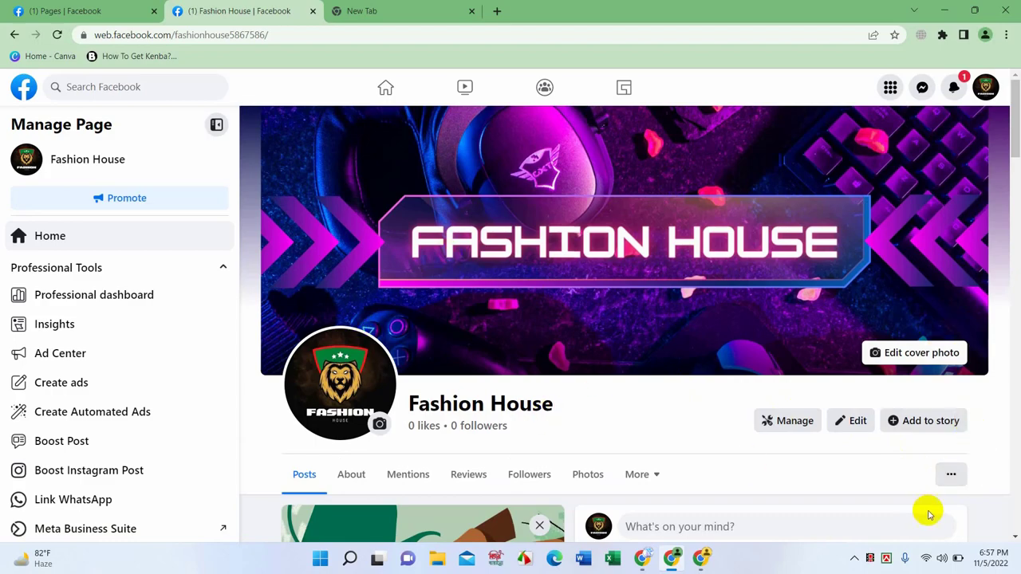
# Open Edit Action Button for the Fashion House Page and start changing its Send Message button.
pyautogui.scroll(-2, 958, 471)
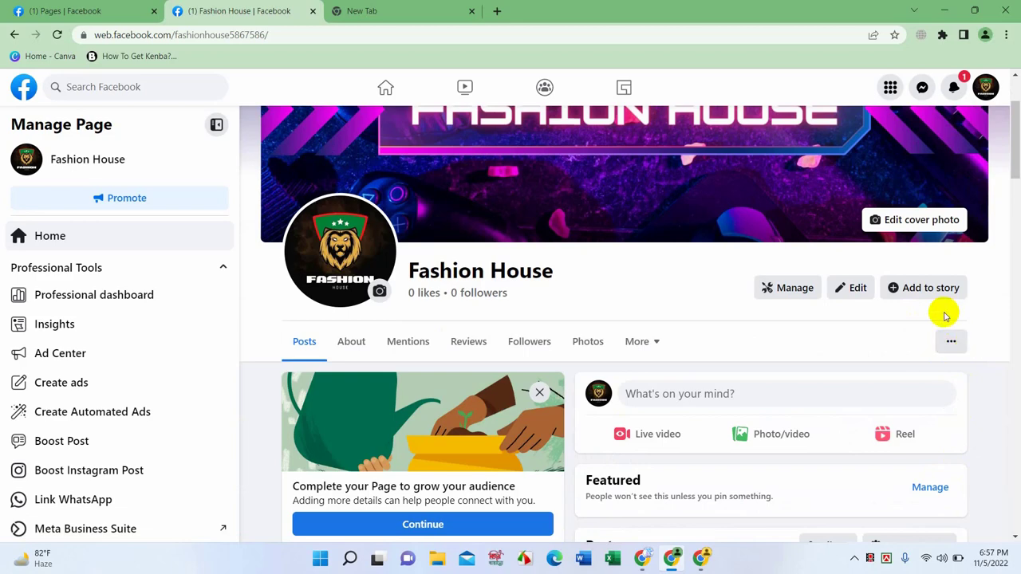
pyautogui.click(950, 343)
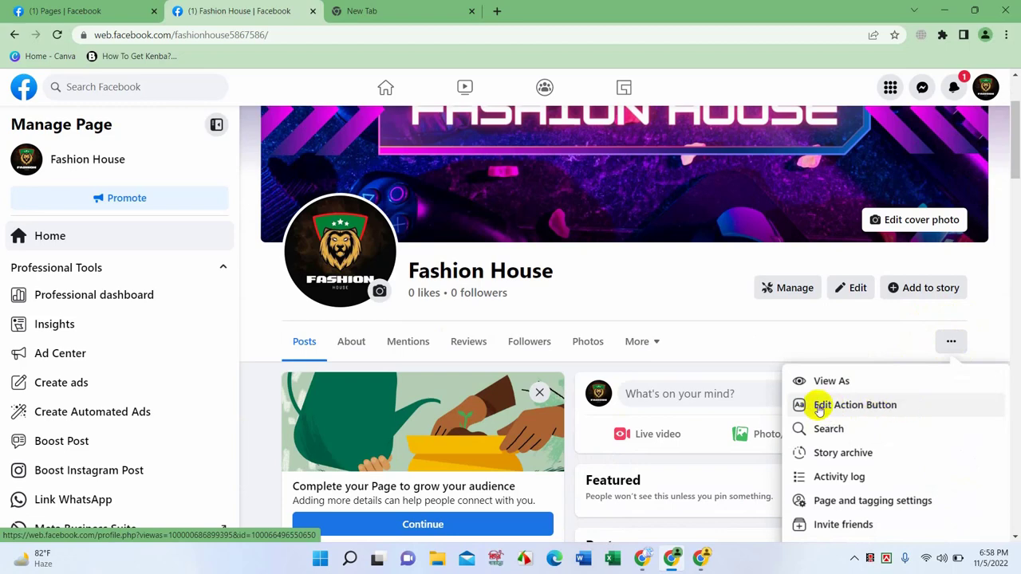
pyautogui.click(856, 409)
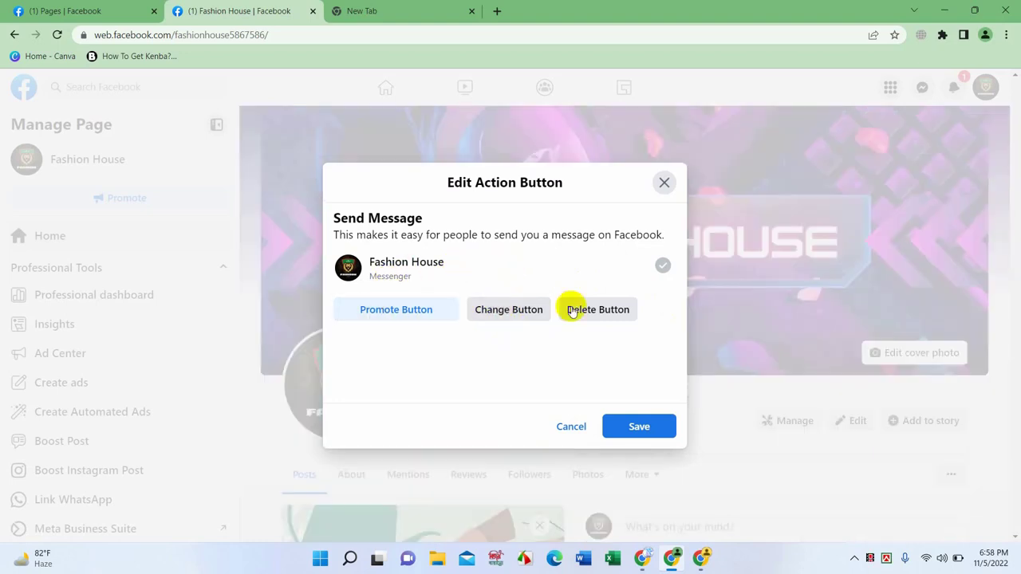
pyautogui.click(524, 313)
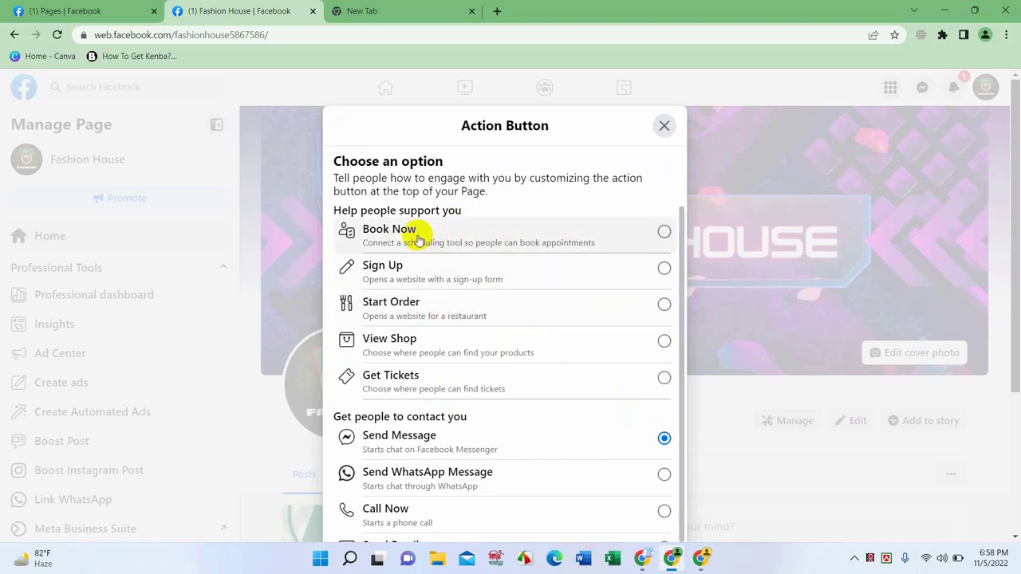
# Examine the available action button options for supporting the Page, contacting it and linking to a group or app.
pyautogui.scroll(-2, 495, 319)
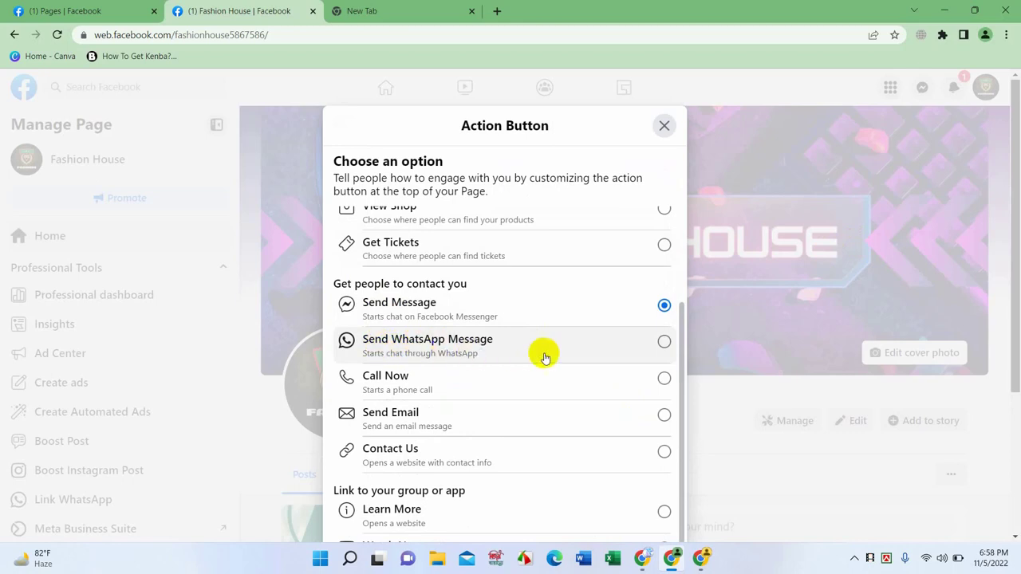
pyautogui.scroll(-1, 469, 403)
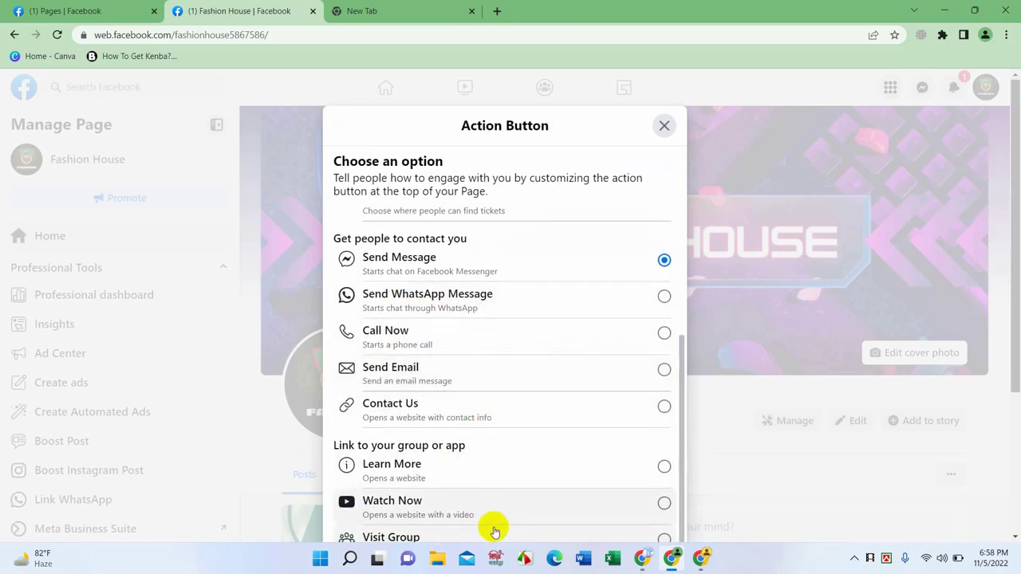
pyautogui.scroll(1, 524, 501)
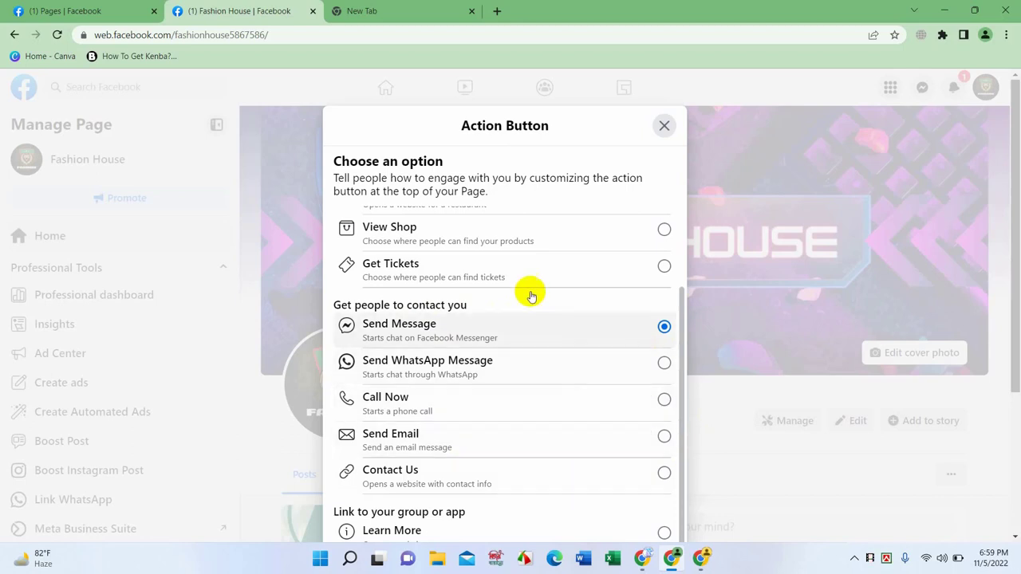
pyautogui.scroll(2, 502, 359)
pyautogui.scroll(-1, 488, 465)
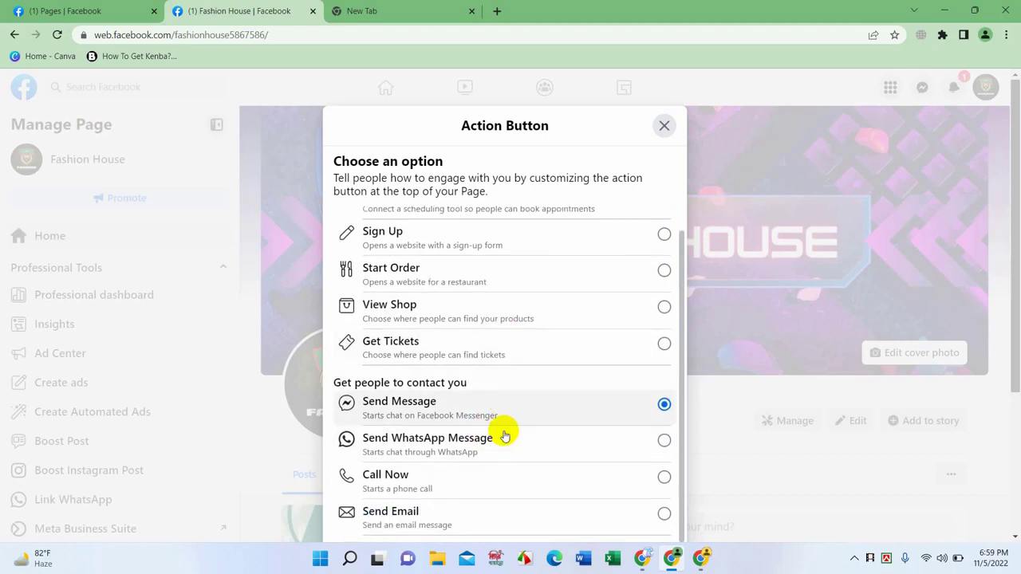
pyautogui.scroll(1, 505, 431)
pyautogui.scroll(-1, 491, 452)
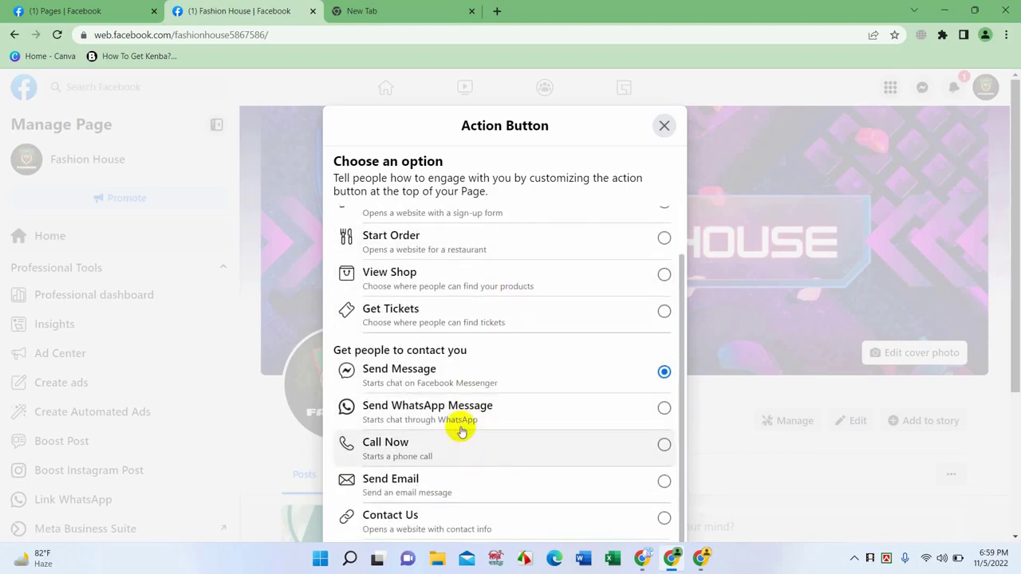
pyautogui.scroll(1, 447, 375)
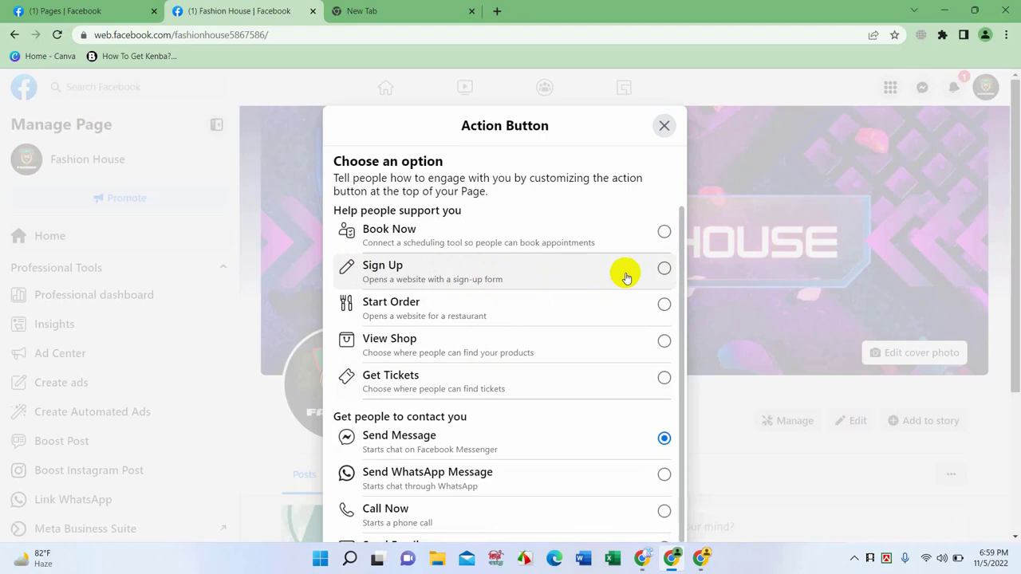
pyautogui.scroll(-1, 583, 319)
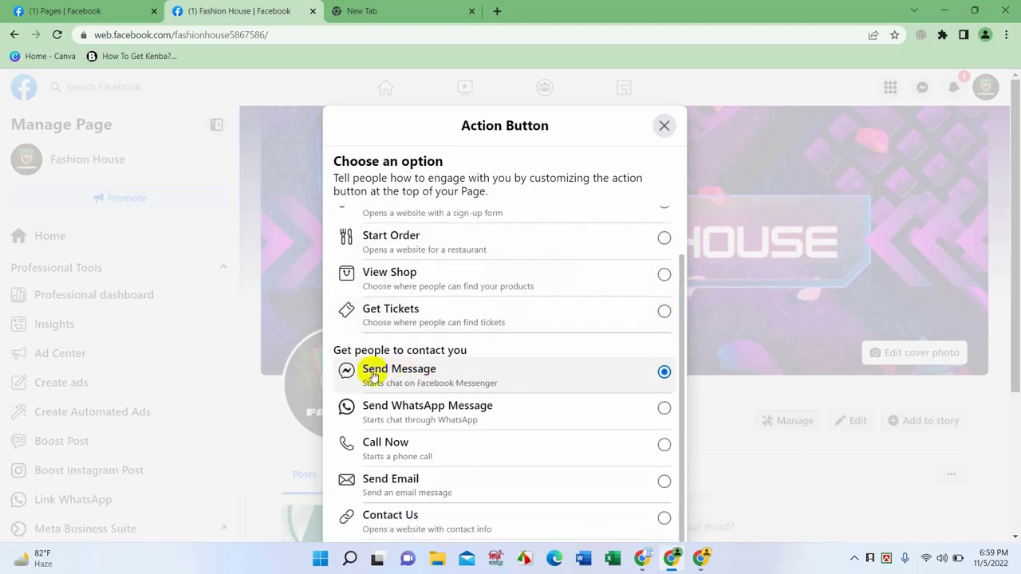